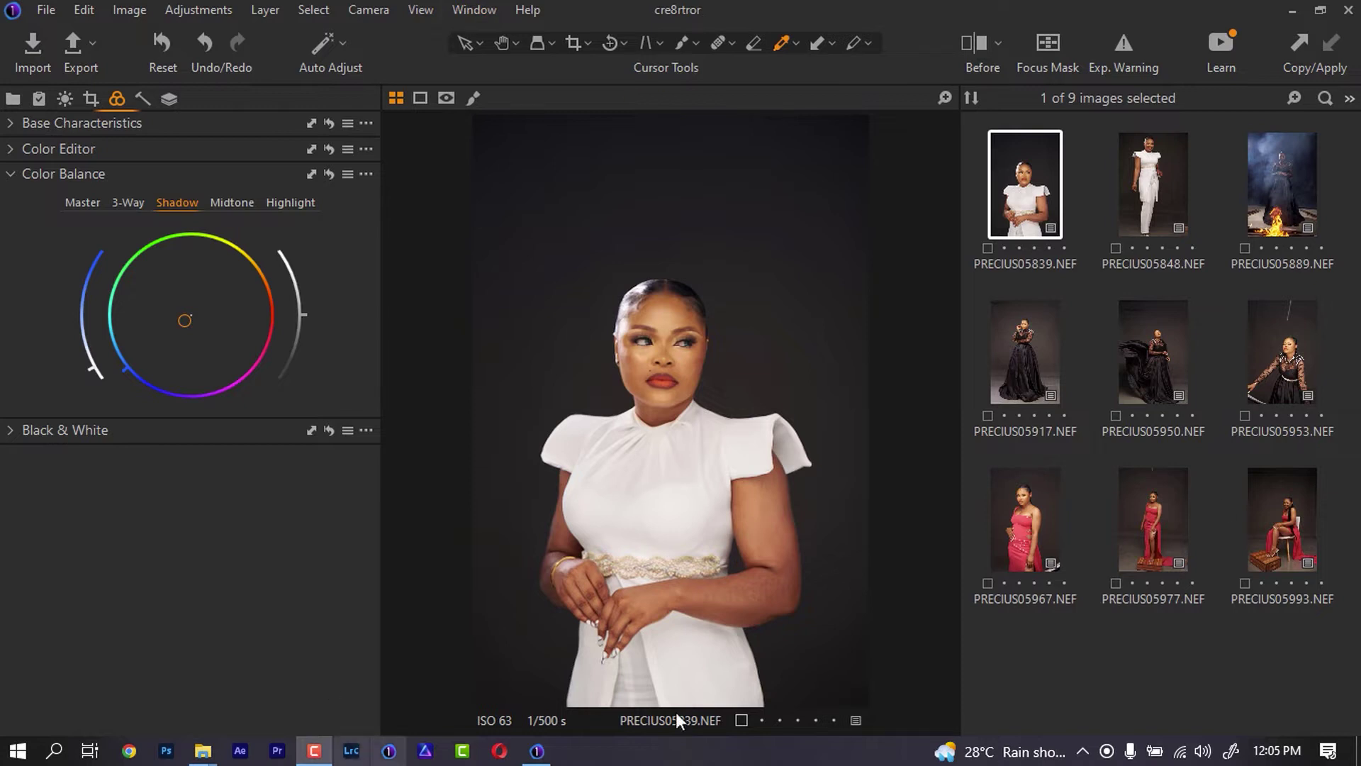
# Look over the available workspaces and the options for saving or deleting one.
pyautogui.click(464, 10)
pyautogui.moveTo(607, 36)
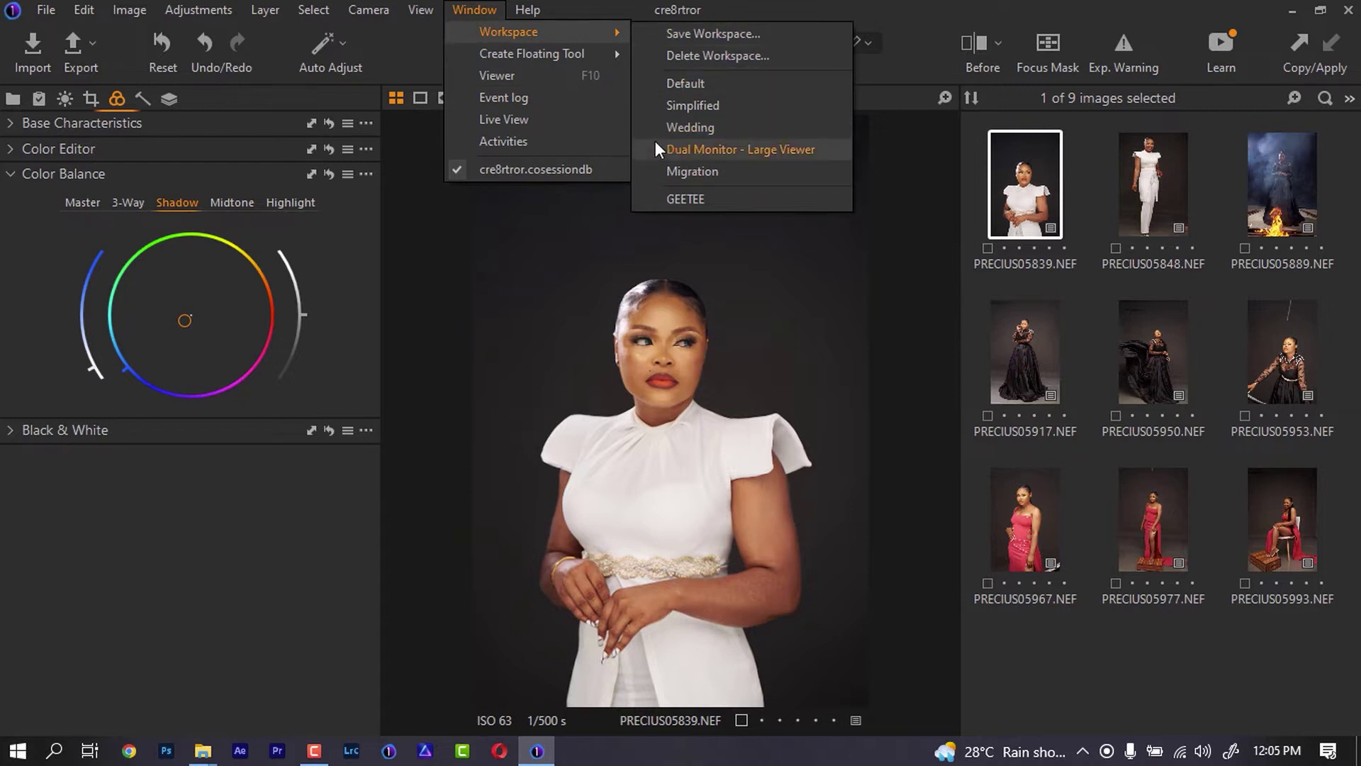
pyautogui.click(904, 25)
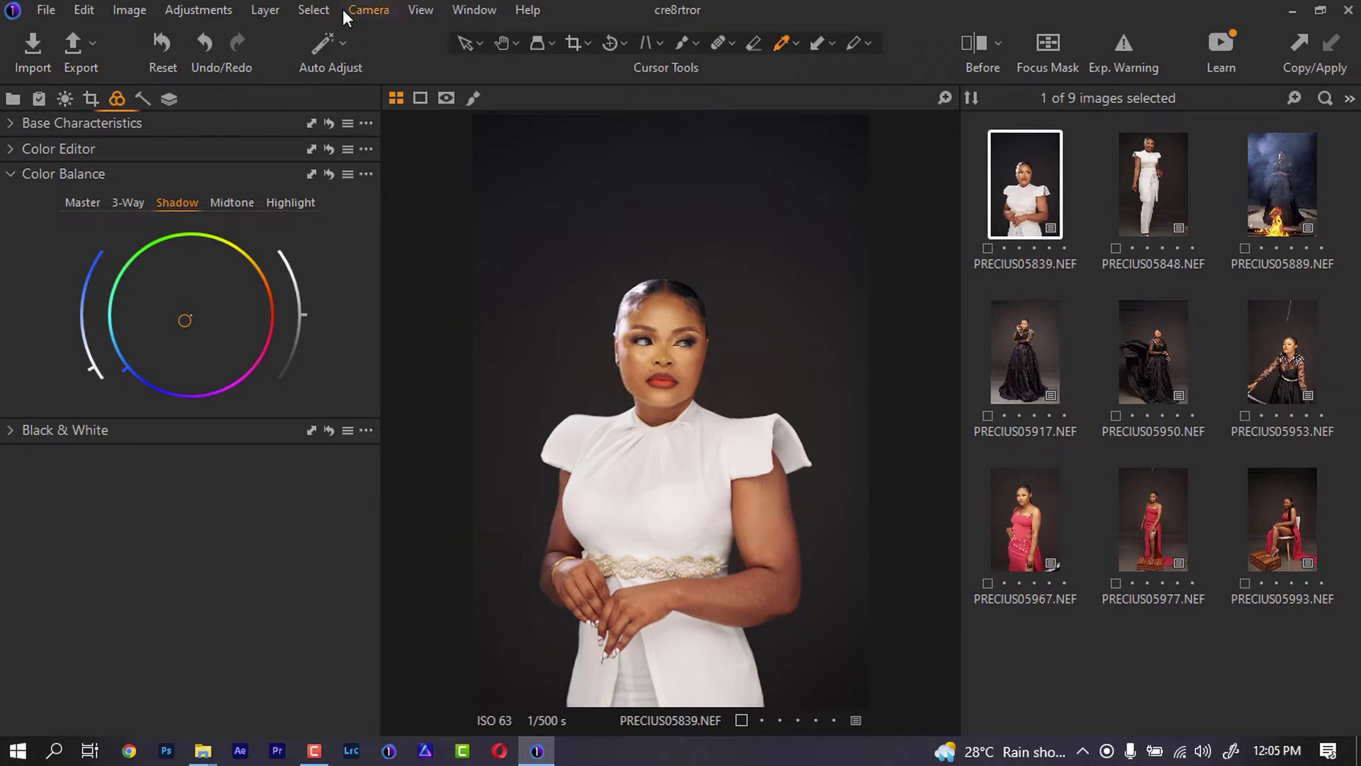
pyautogui.click(457, 18)
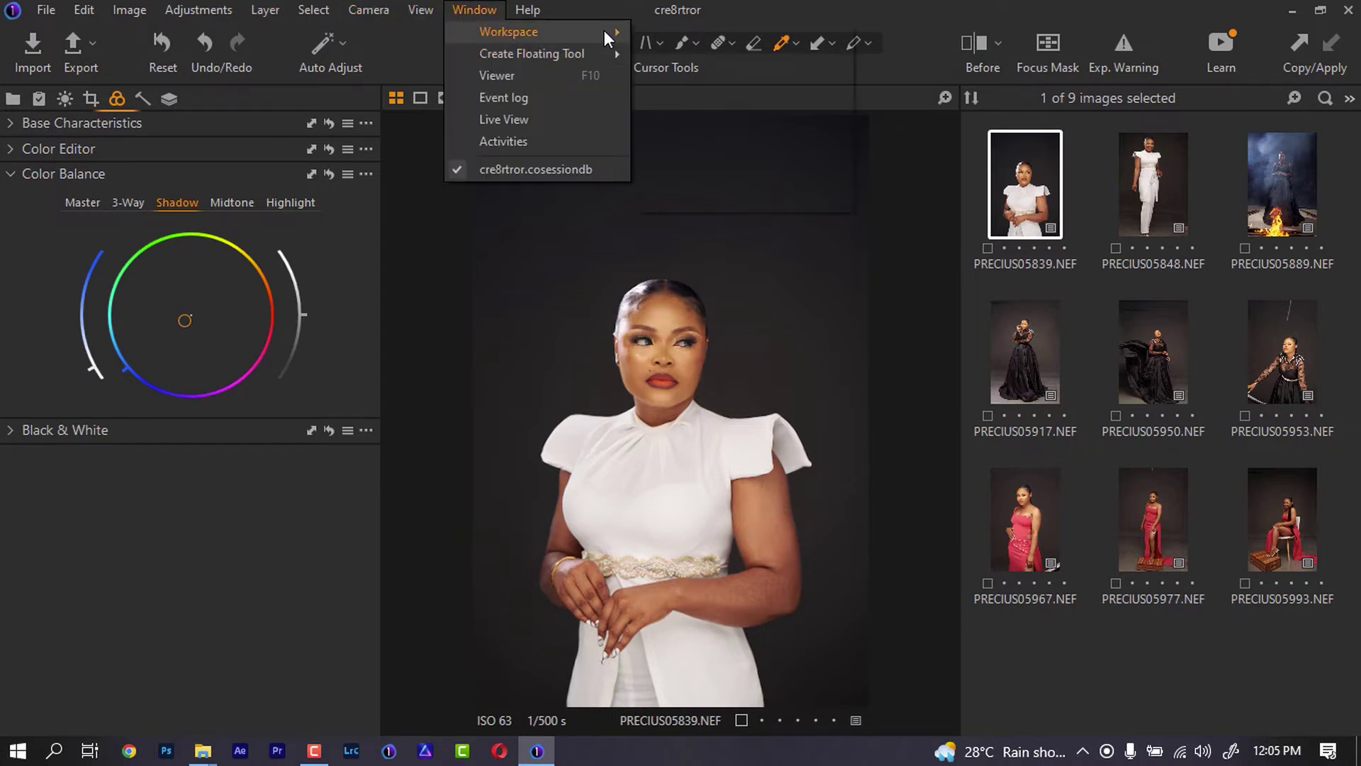
pyautogui.moveTo(604, 30)
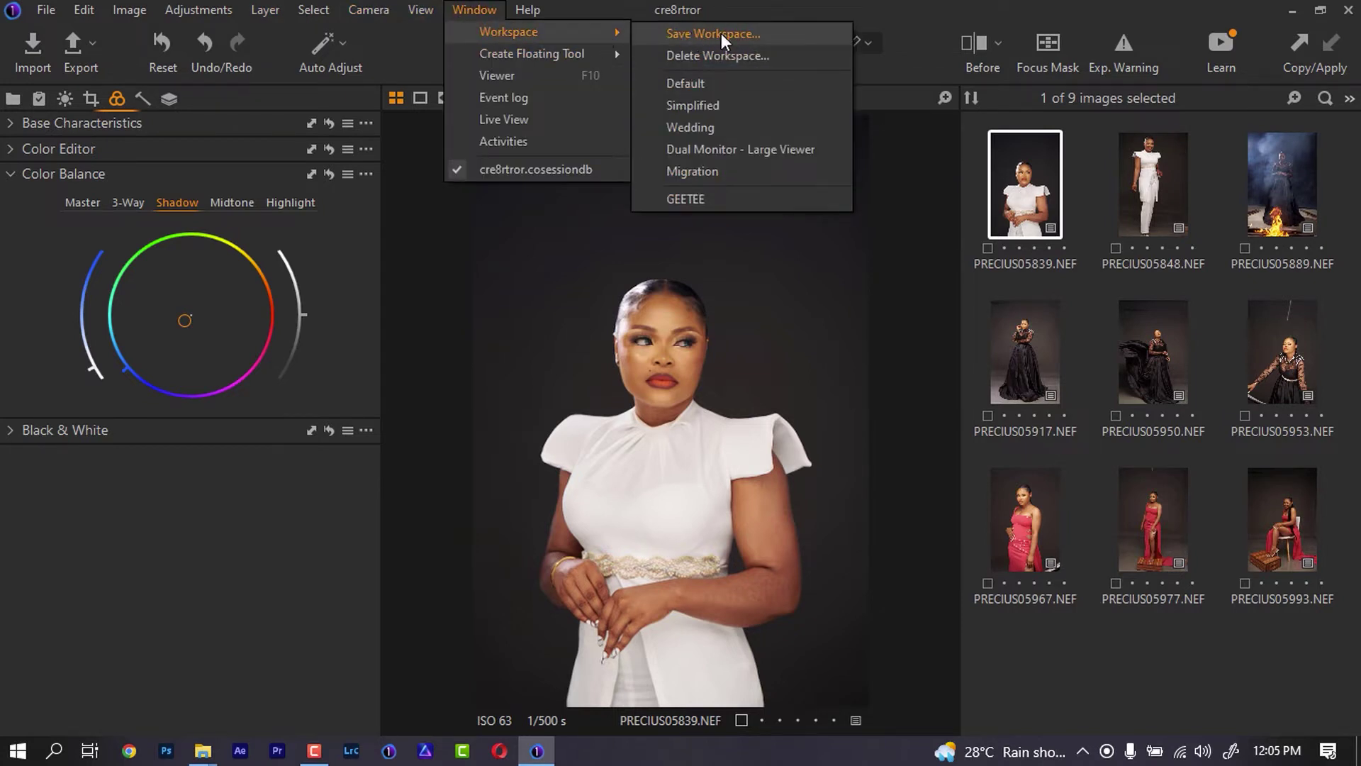
pyautogui.click(907, 20)
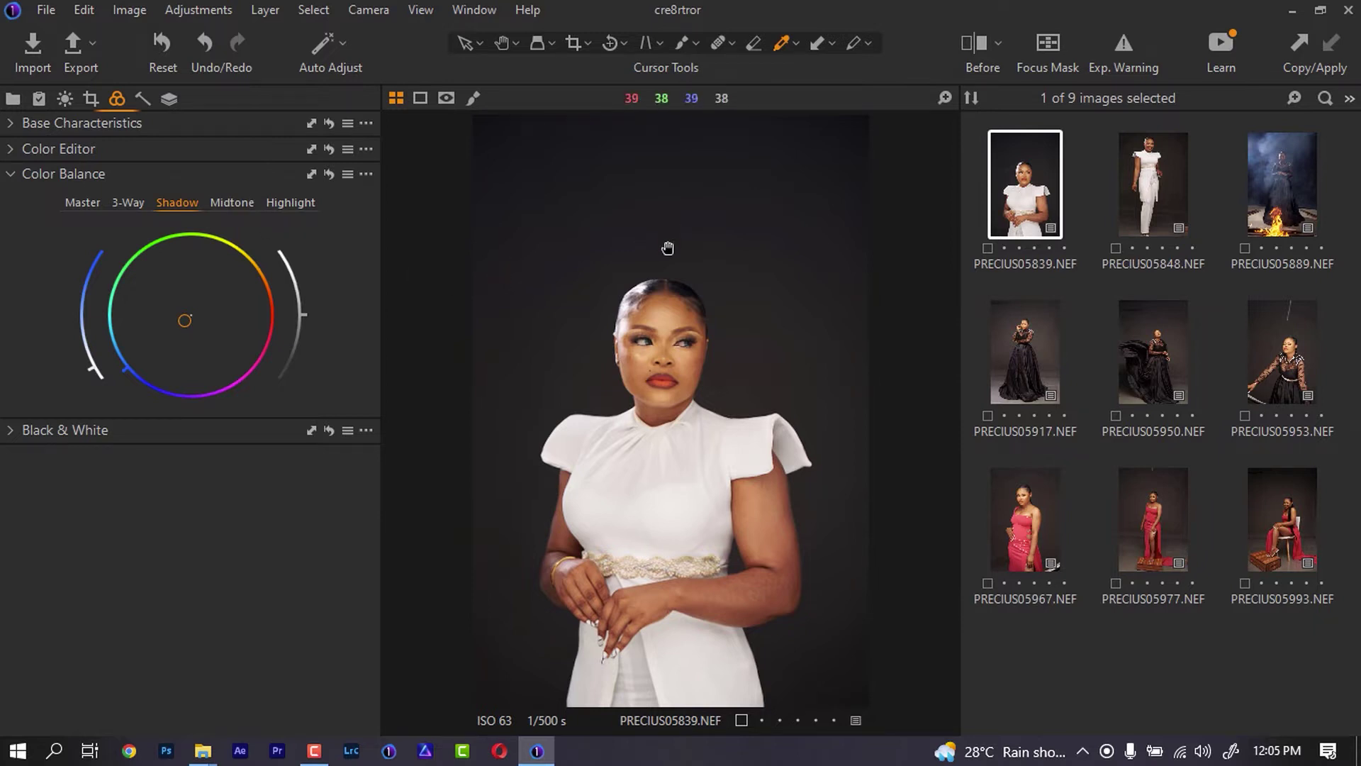
# Compare the edited portrait PRECIUS05839.NEF with its unedited before view several times.
pyautogui.press('y')
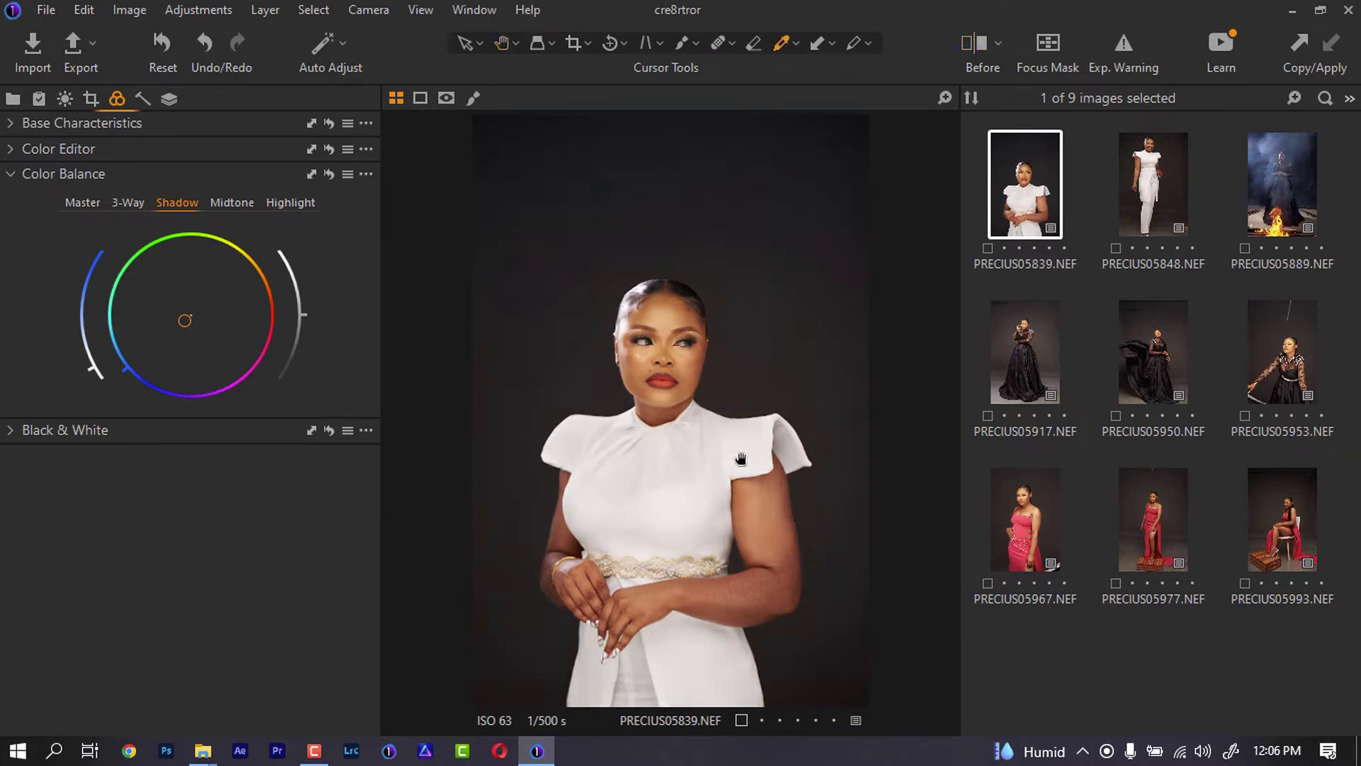
pyautogui.press('y')
pyautogui.press('y')
pyautogui.press('y')
pyautogui.press('y')
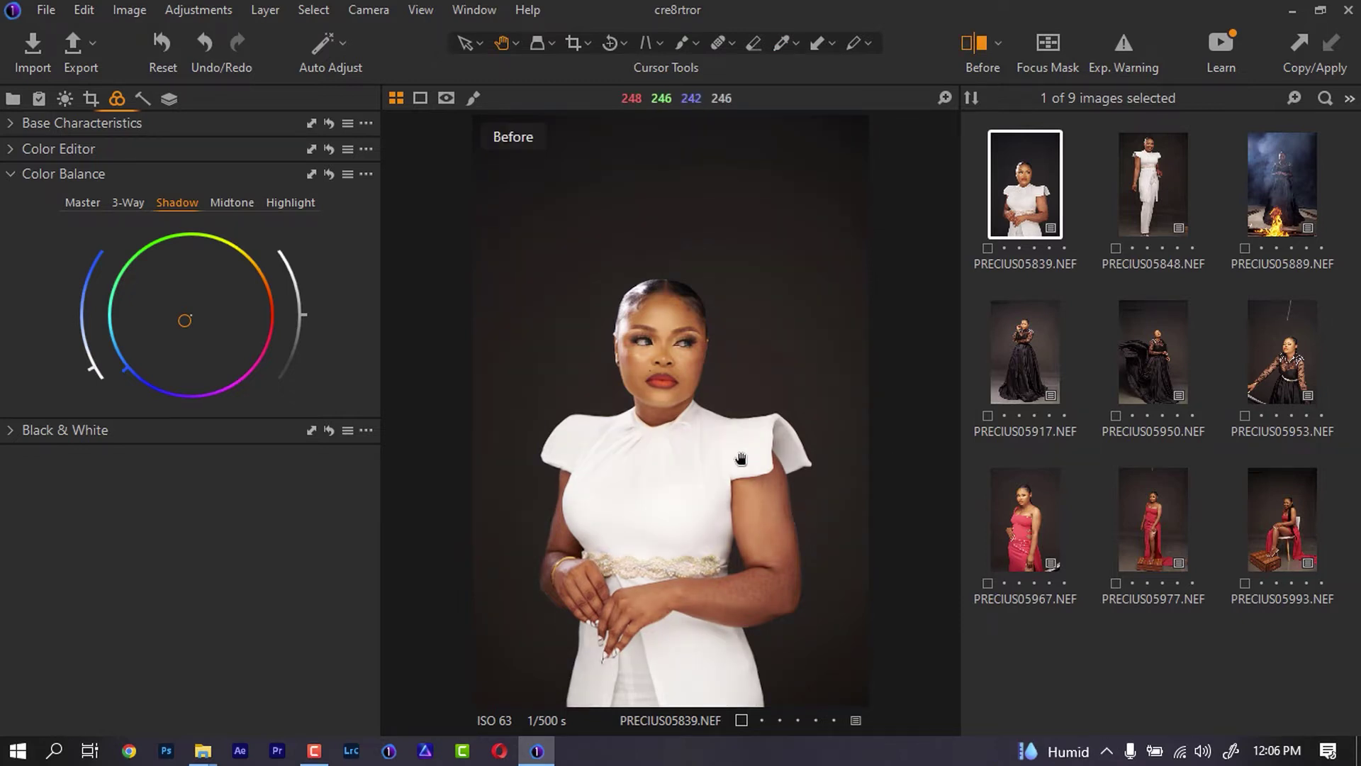
pyautogui.press('y')
pyautogui.press('w')
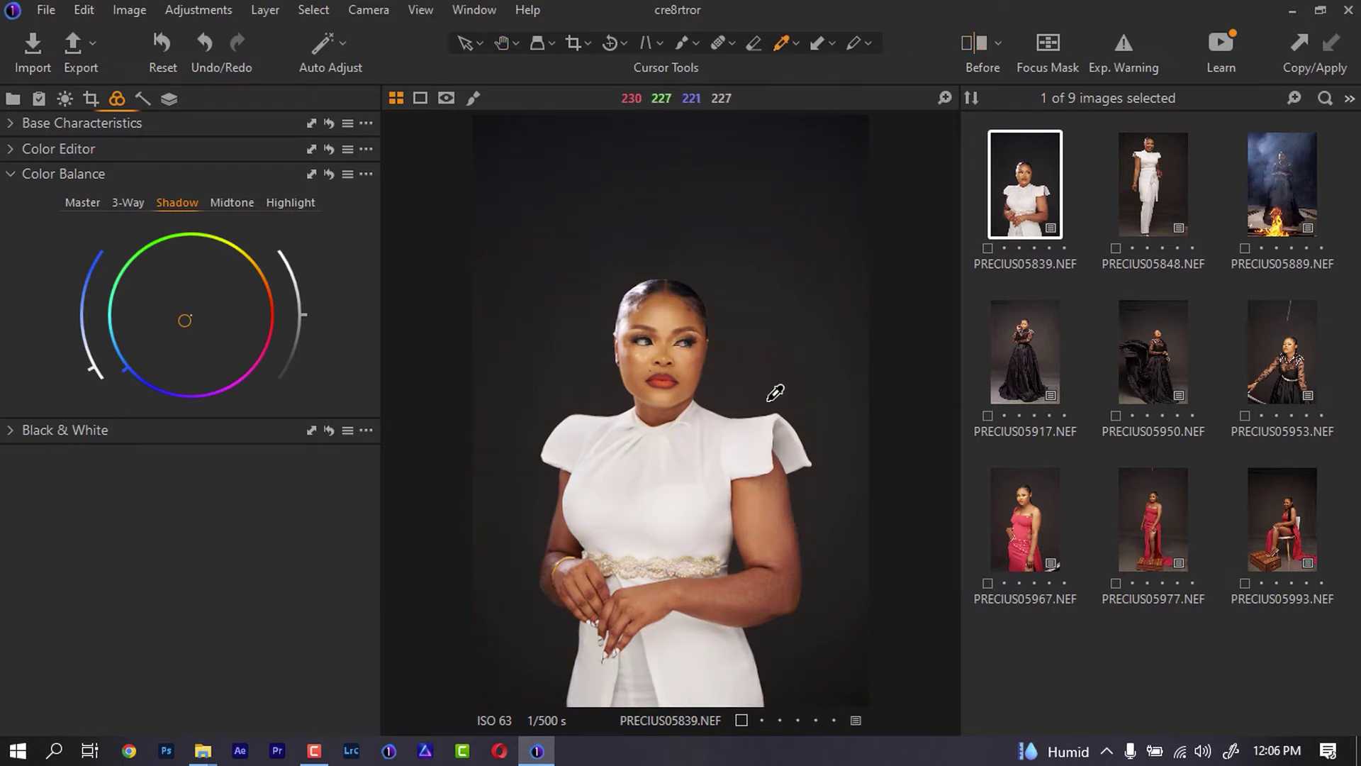
pyautogui.press('y')
pyautogui.press('h')
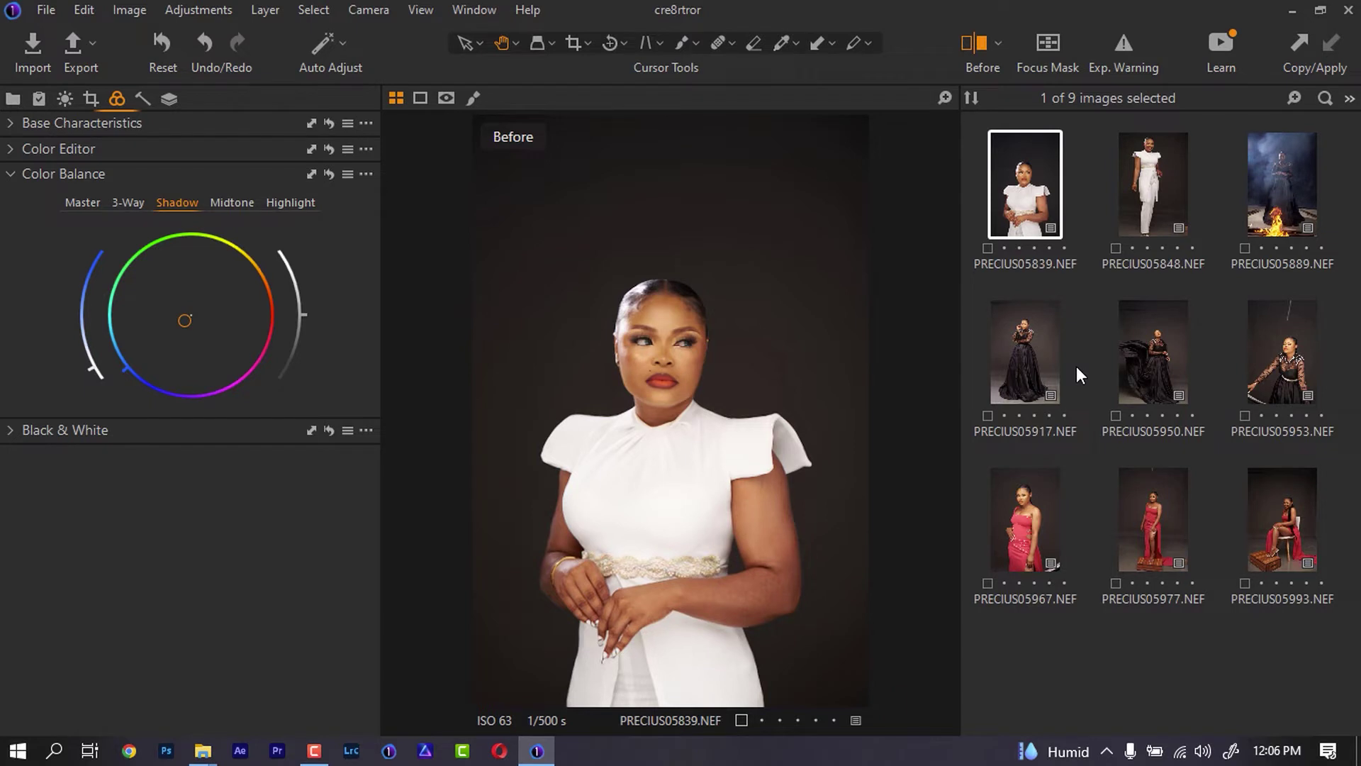
# Reset all adjustments on the portrait PRECIUS05839.NEF.
pyautogui.click(167, 39)
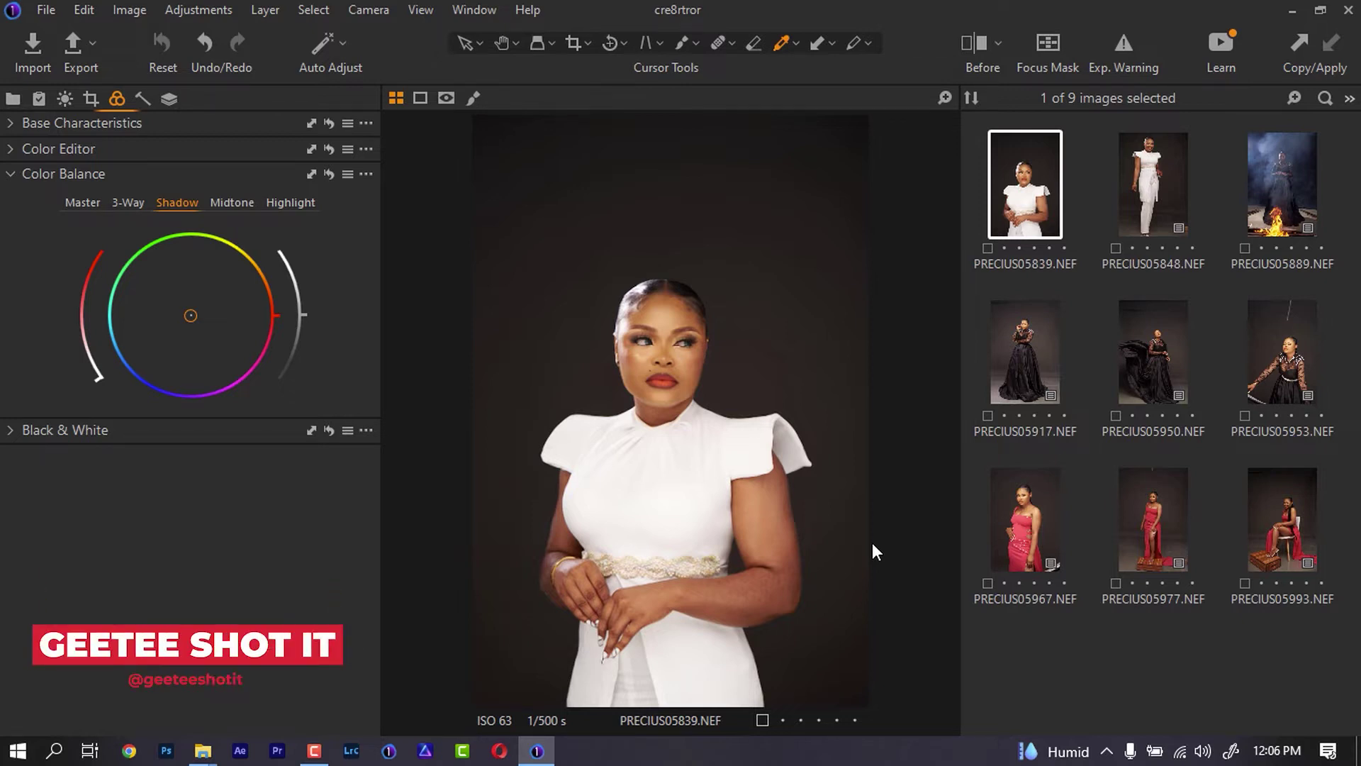
# Look through the styles, color, base characteristics and layer tools, ending at the histogram and exposure adjustments.
pyautogui.click(64, 98)
pyautogui.click(37, 98)
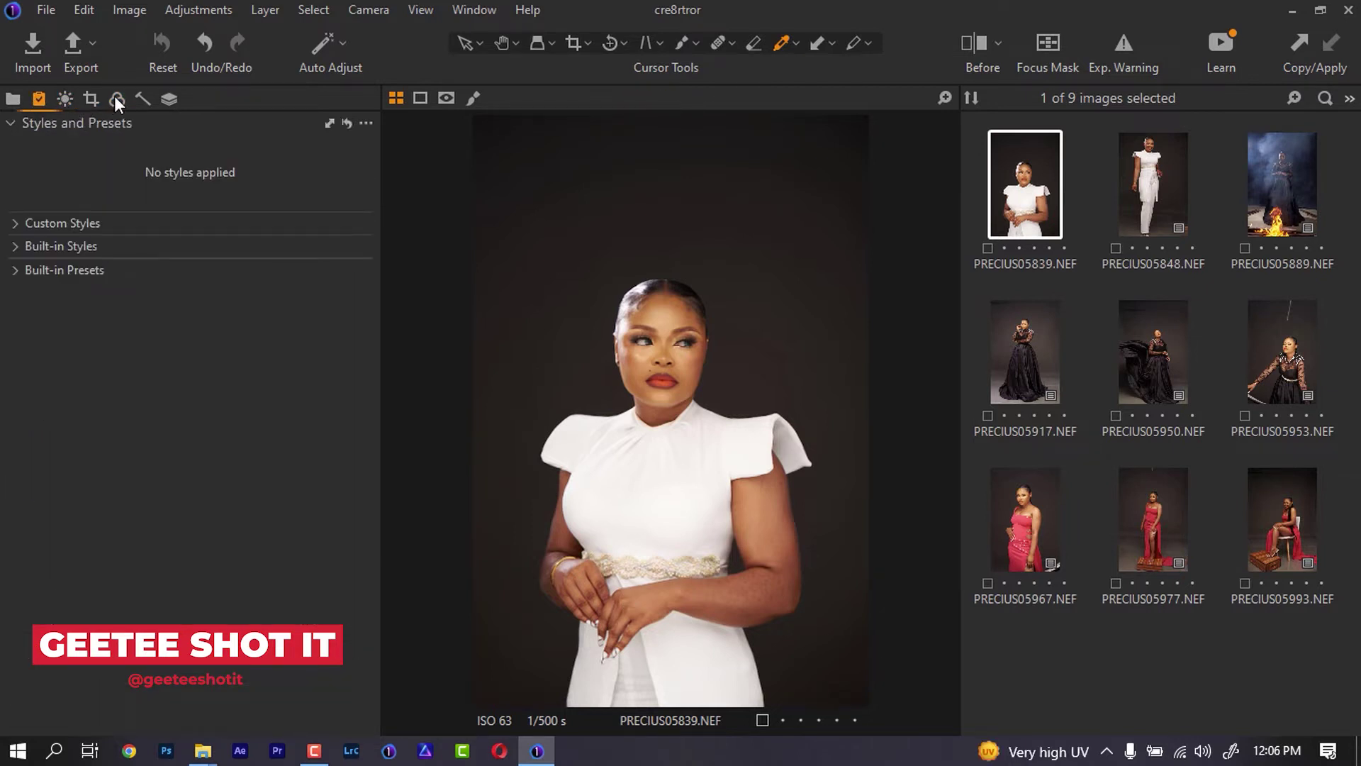
pyautogui.click(117, 99)
pyautogui.click(65, 99)
pyautogui.click(39, 98)
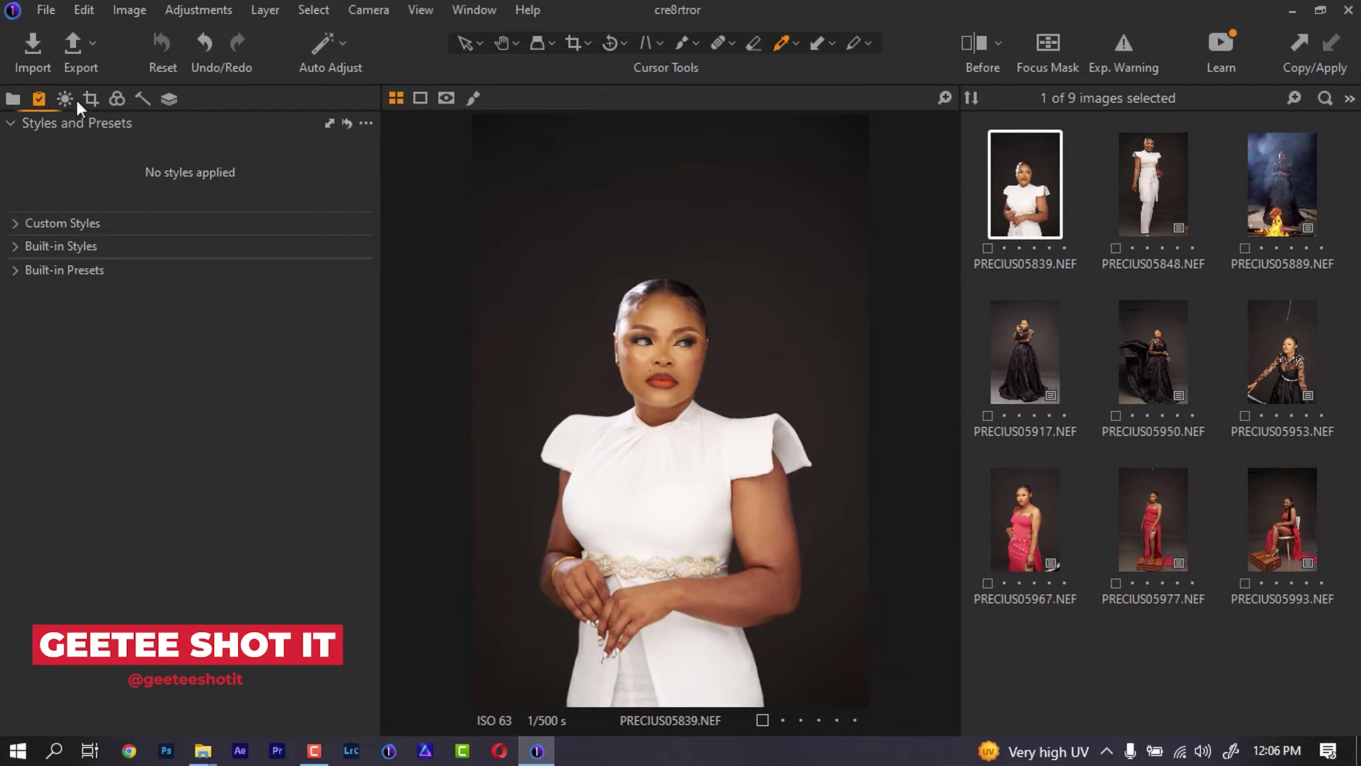
pyautogui.click(116, 98)
pyautogui.click(142, 97)
pyautogui.click(167, 98)
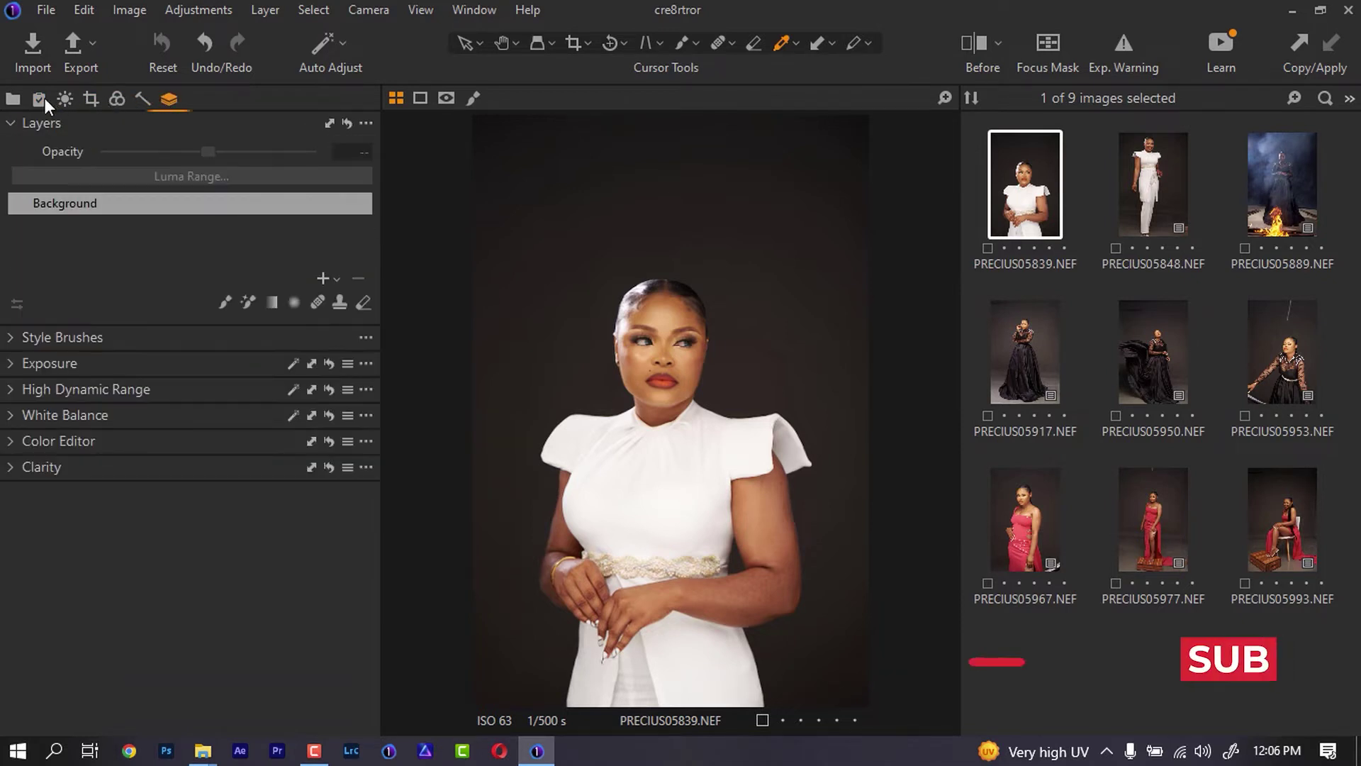
pyautogui.click(45, 98)
pyautogui.click(117, 99)
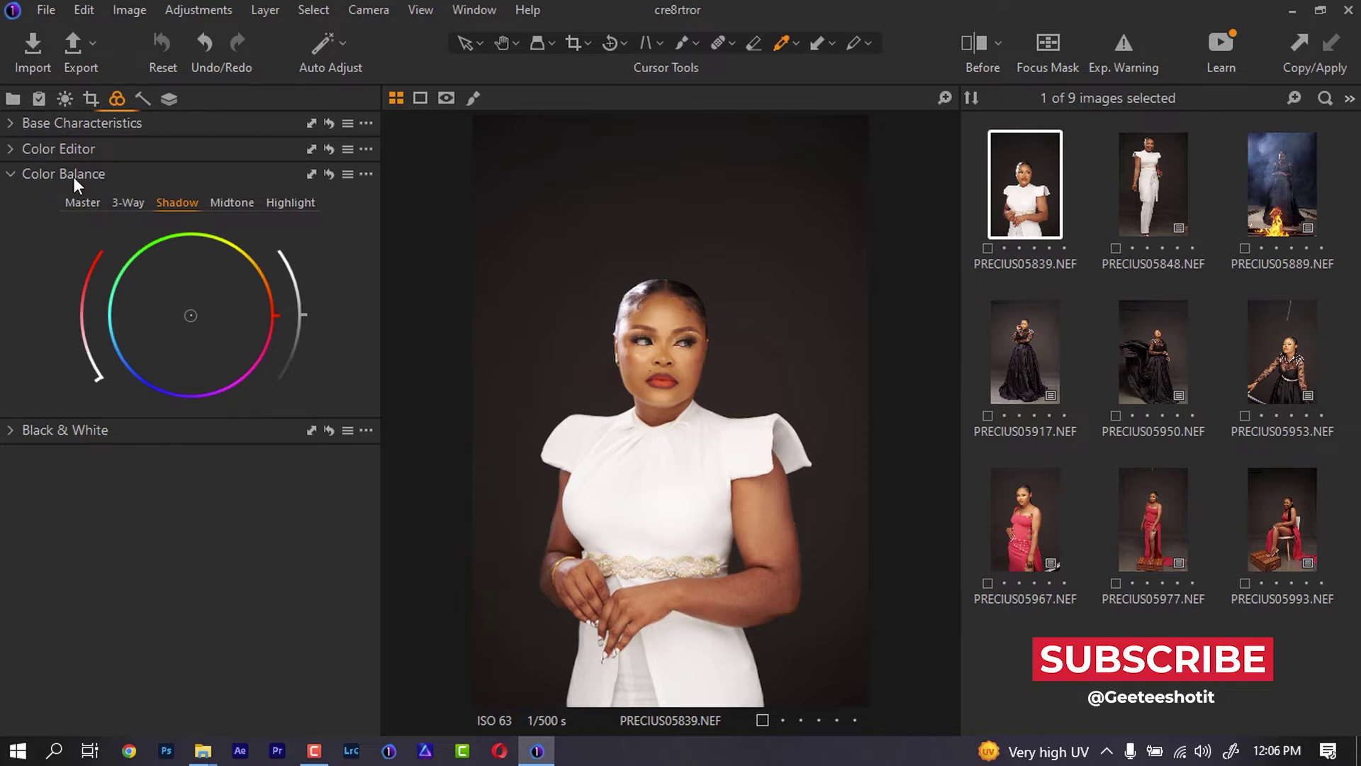
pyautogui.click(11, 123)
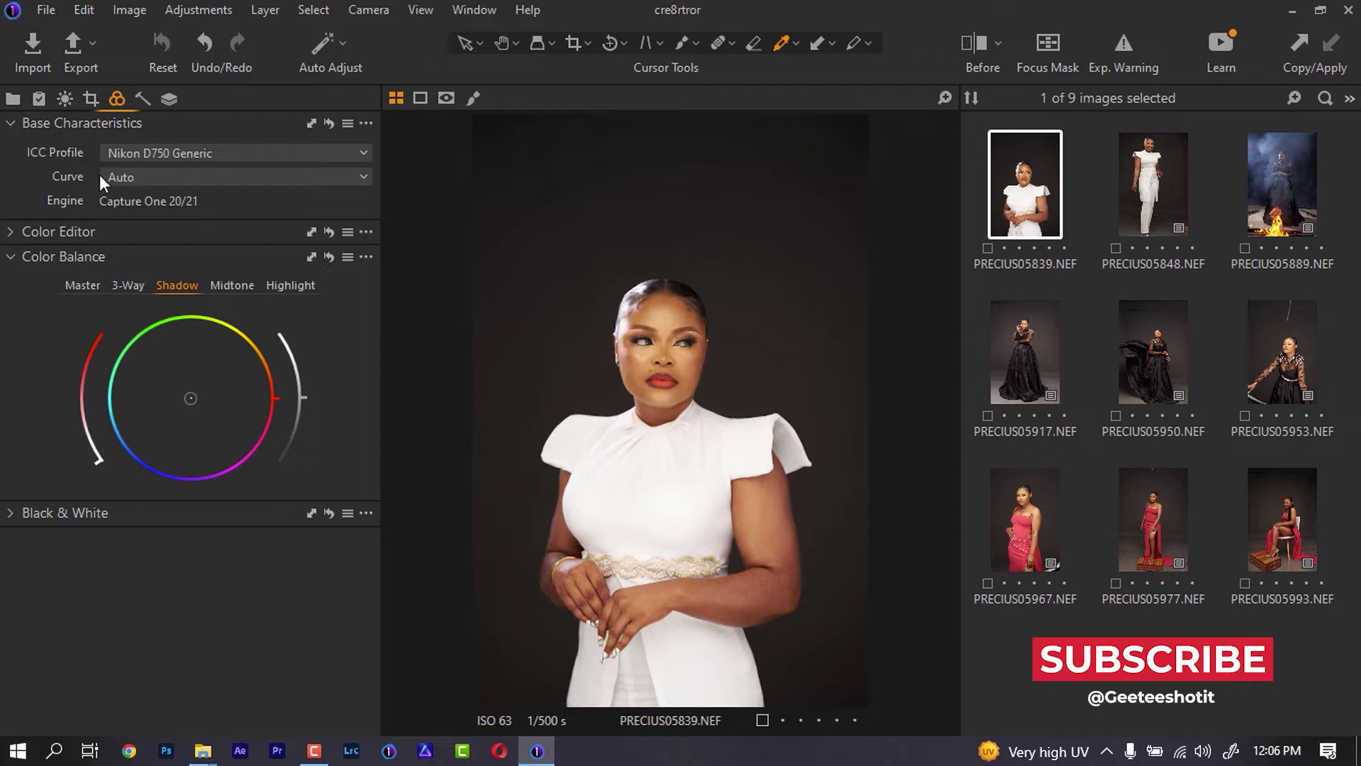
pyautogui.click(39, 99)
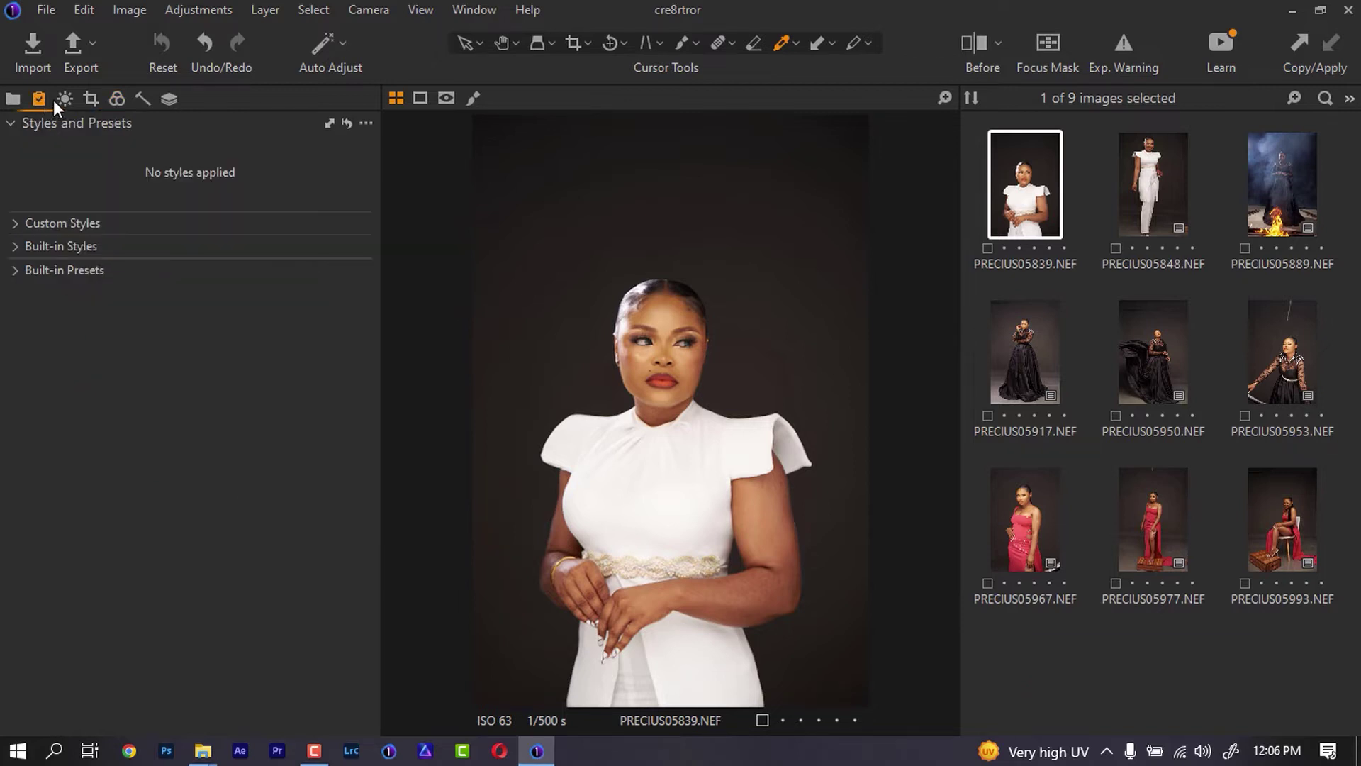
pyautogui.click(63, 99)
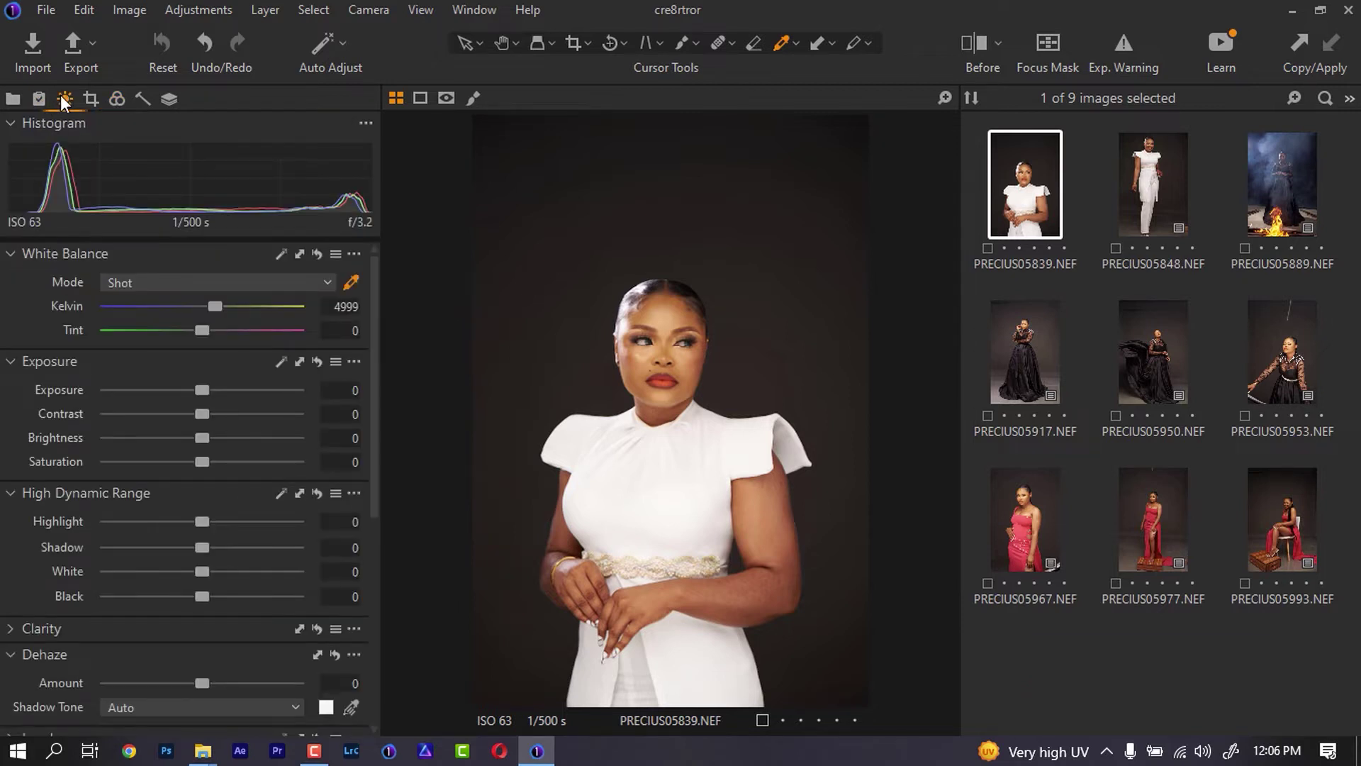
# Try picking the white balance from the dark backdrop beside the subject's head, and undo it after comparing with the before view.
pyautogui.click(351, 282)
pyautogui.click(769, 319)
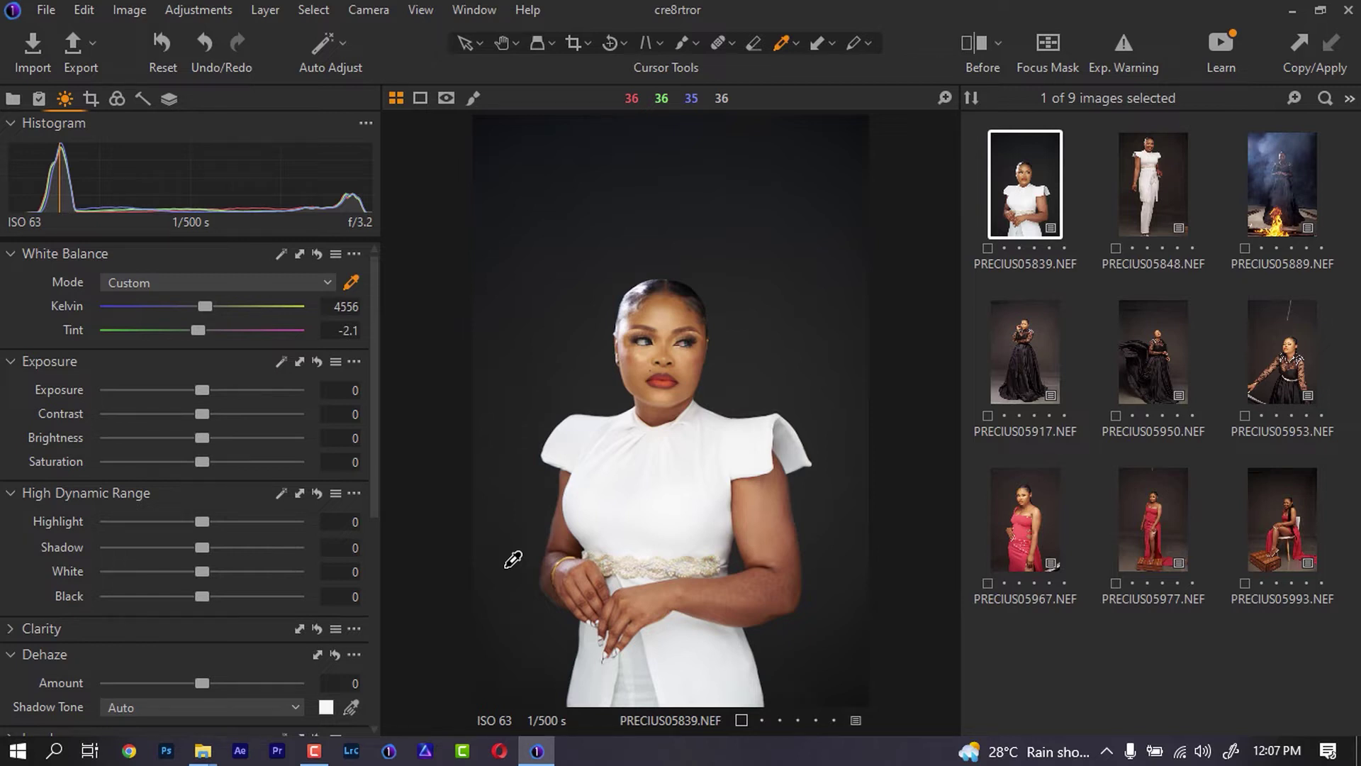
pyautogui.press('y')
pyautogui.press('y')
pyautogui.hotkey('ctrl', 'z')
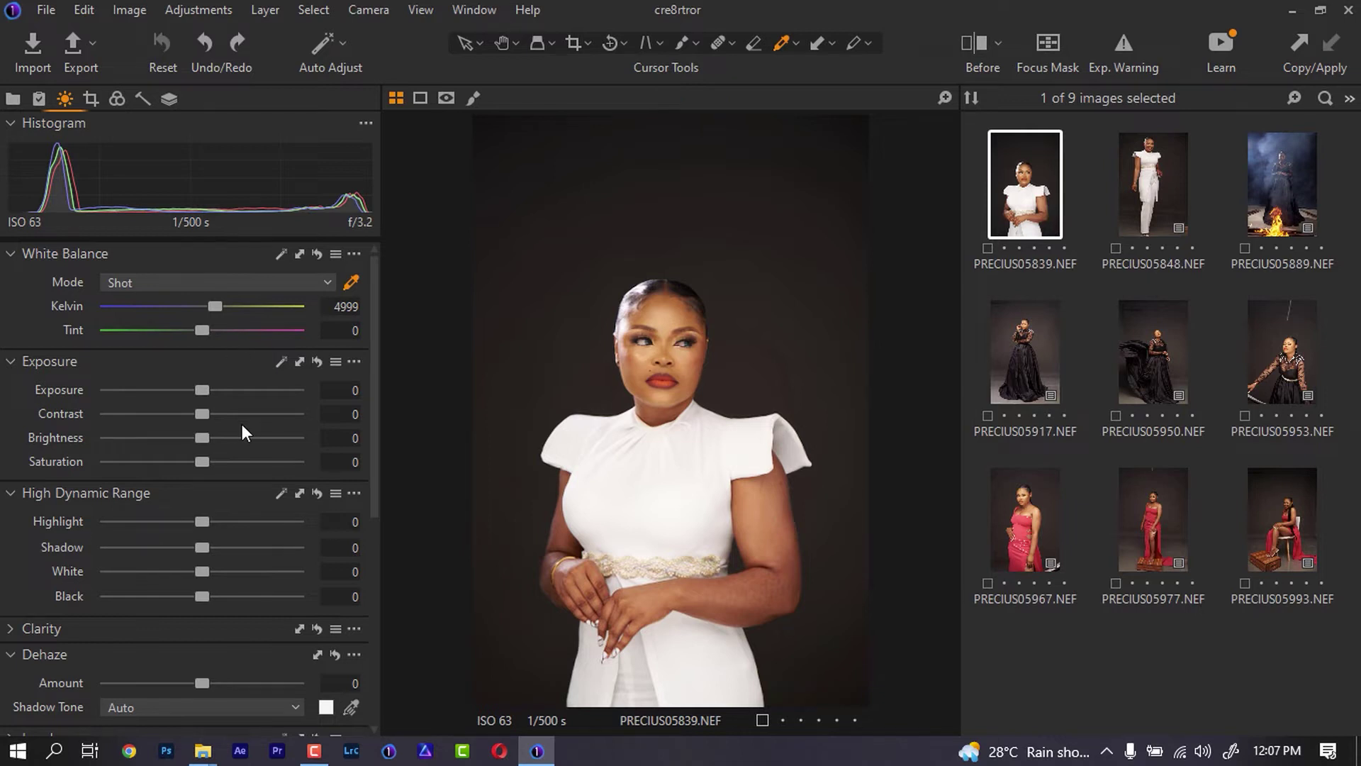
# Lower the High Dynamic Range Highlight to -36 and White to -17 to recover detail in the white dress.
pyautogui.moveTo(201, 522); pyautogui.dragTo(146, 526)
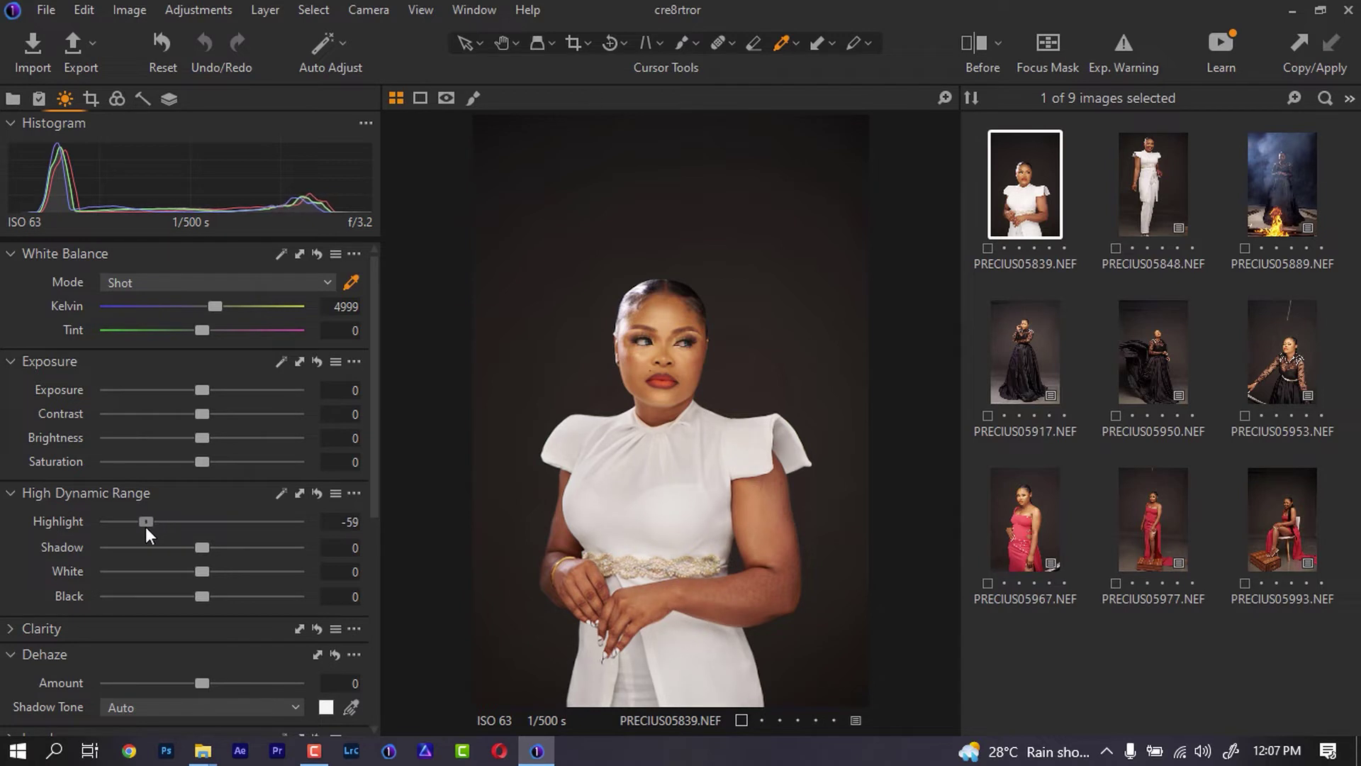
pyautogui.moveTo(203, 572); pyautogui.dragTo(188, 568)
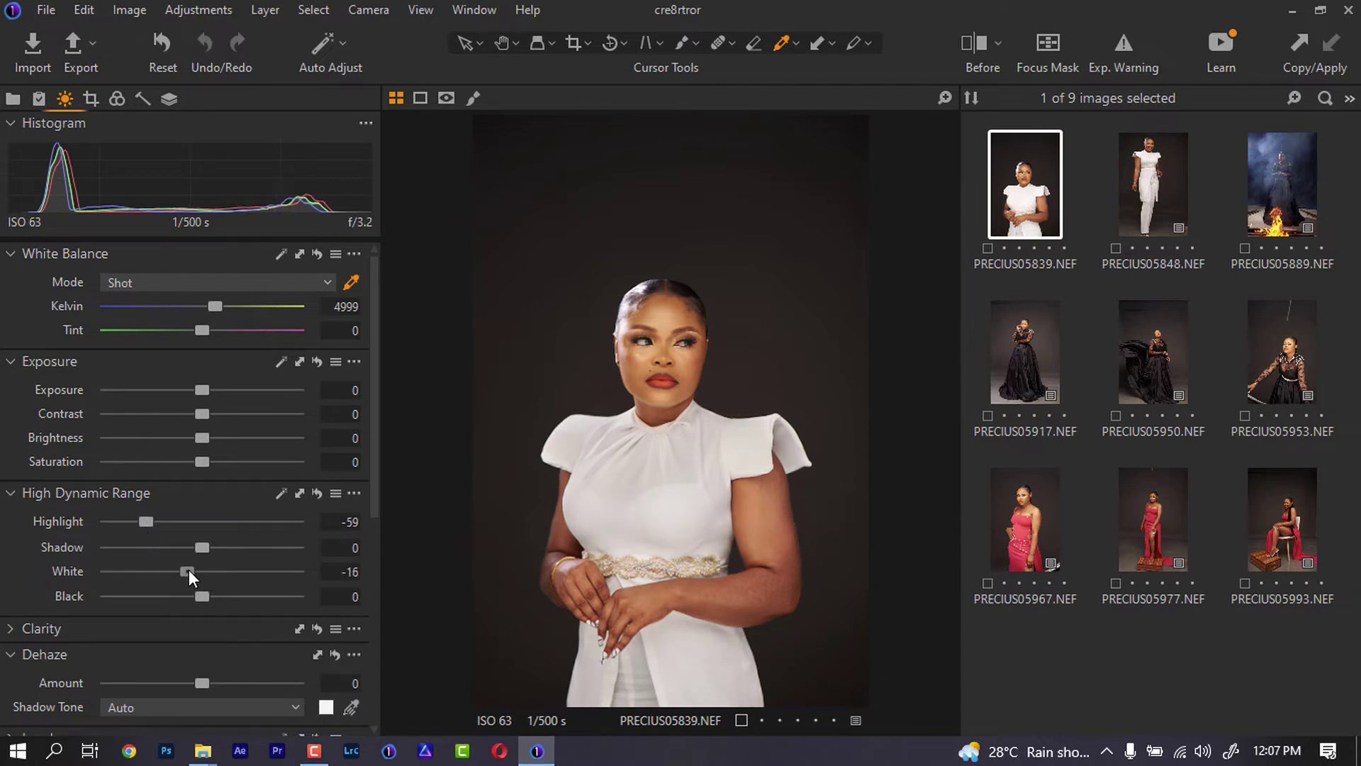
pyautogui.moveTo(149, 523); pyautogui.dragTo(151, 526)
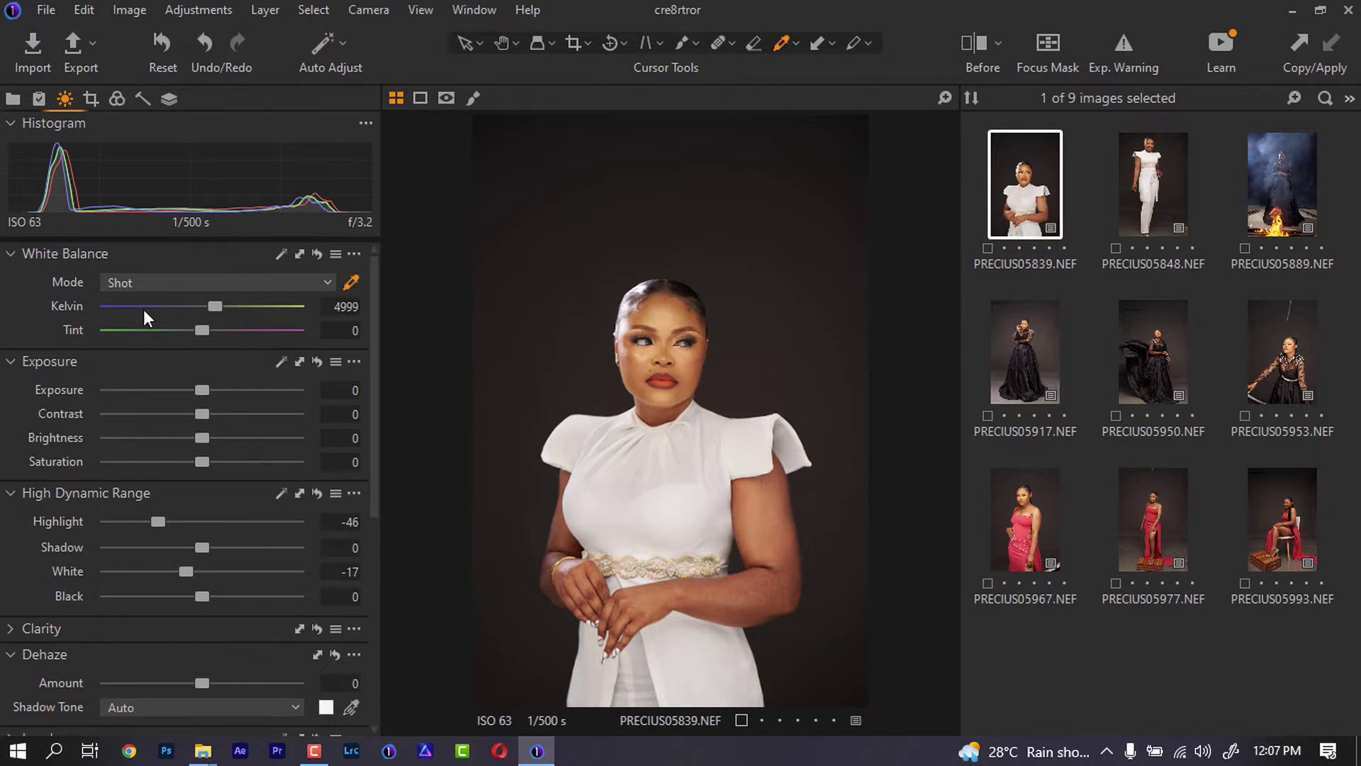
pyautogui.scroll(-5, 192, 471)
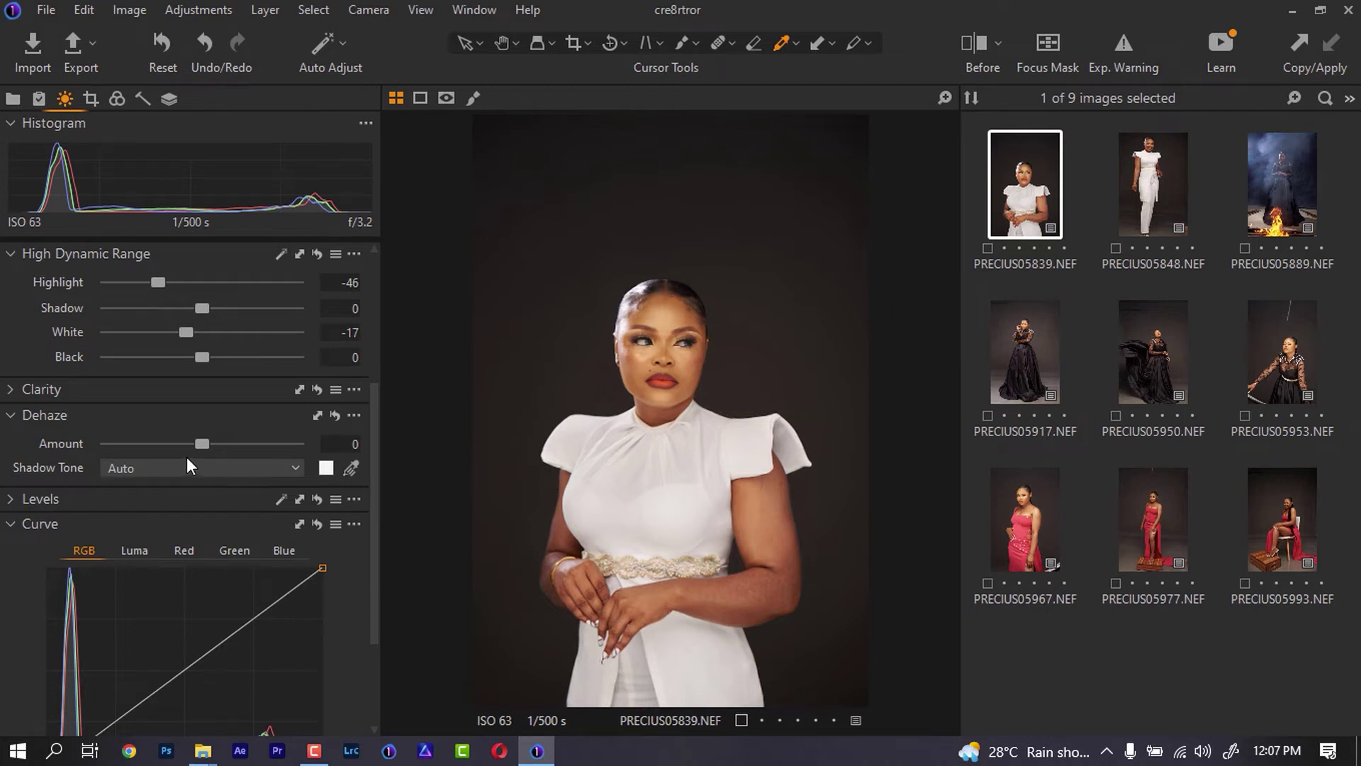
pyautogui.moveTo(158, 282); pyautogui.dragTo(170, 284)
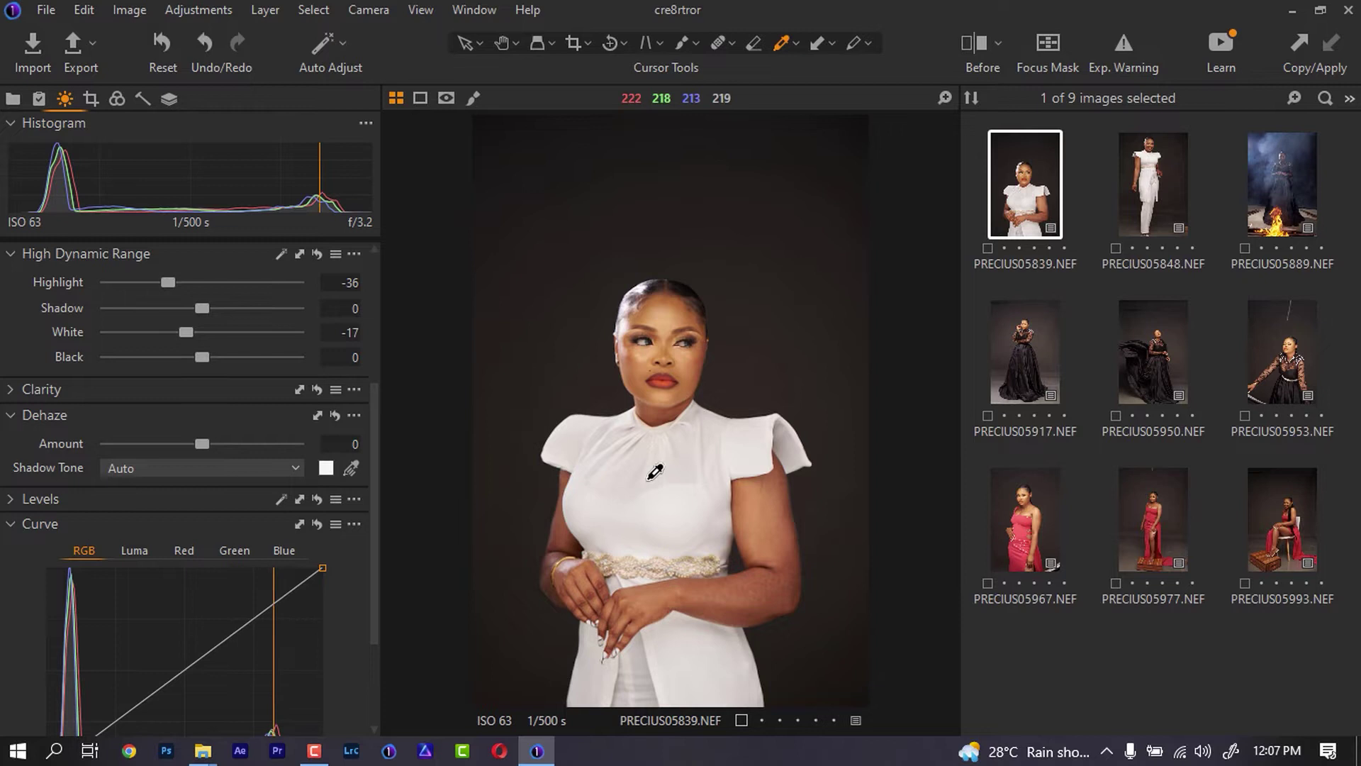
# Try different contrast levels while checking the face up close, and set the portrait's Contrast to 5.
pyautogui.moveTo(378, 419); pyautogui.dragTo(367, 535)
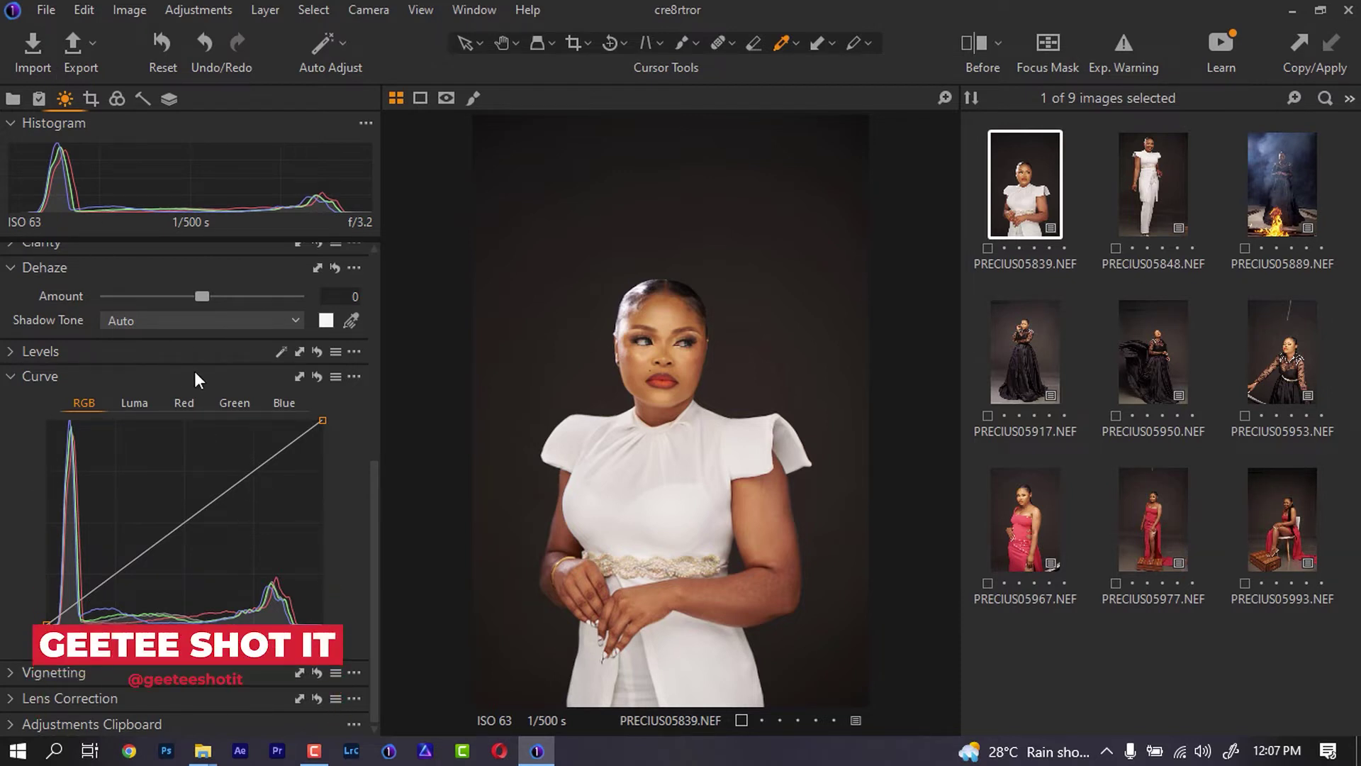
pyautogui.scroll(1, 195, 371)
pyautogui.scroll(5, 194, 312)
pyautogui.moveTo(205, 317)
pyautogui.mouseDown()
pyautogui.moveTo(144, 321)
pyautogui.moveTo(226, 317)
pyautogui.mouseUp()
pyautogui.click(502, 43)
pyautogui.click(672, 340)
pyautogui.moveTo(567, 411); pyautogui.dragTo(878, 404)
pyautogui.moveTo(227, 319); pyautogui.dragTo(163, 319)
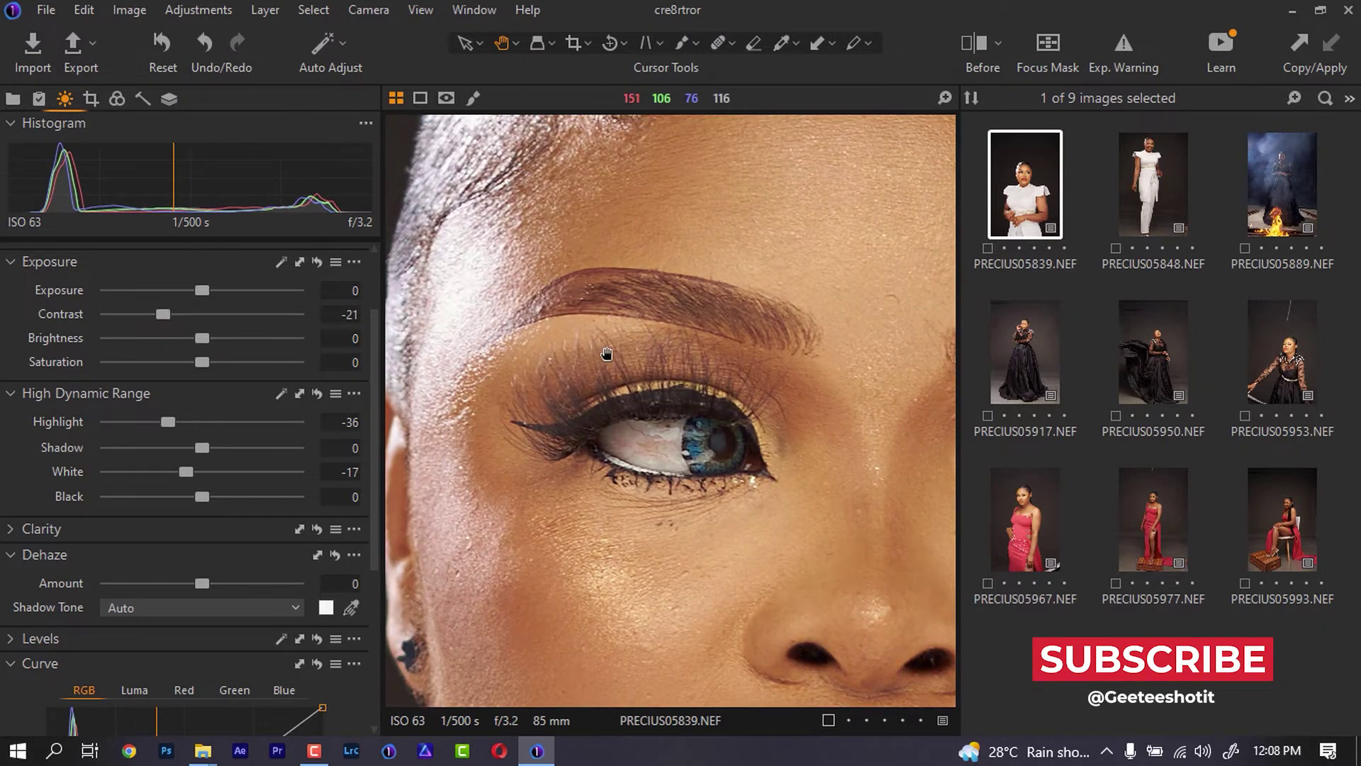
pyautogui.click(607, 350)
pyautogui.moveTo(164, 314); pyautogui.dragTo(212, 312)
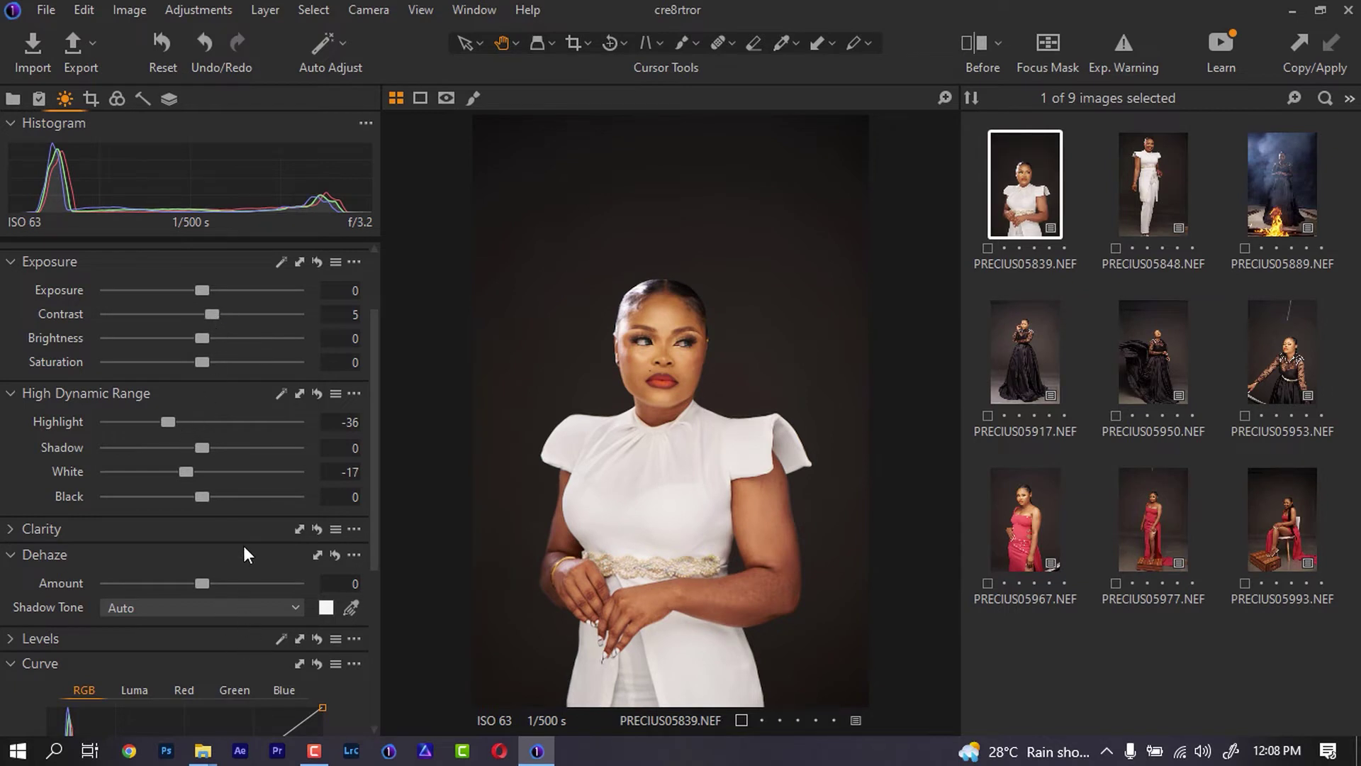
# Add an anchor point in the upper and lower part of the RGB curve, nearly on the diagonal, and compare with the before view.
pyautogui.scroll(-3, 244, 548)
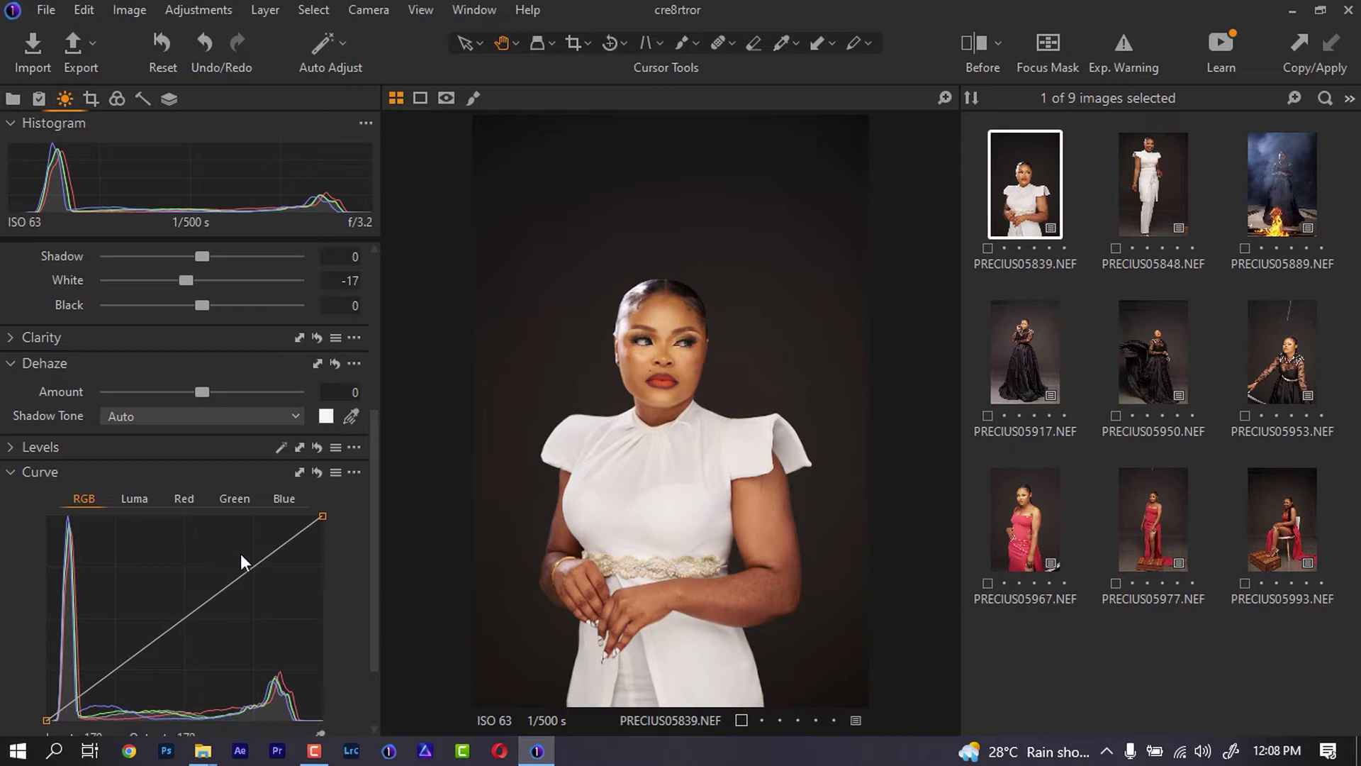
pyautogui.moveTo(253, 563)
pyautogui.mouseDown()
pyautogui.moveTo(258, 522)
pyautogui.moveTo(252, 564)
pyautogui.mouseUp()
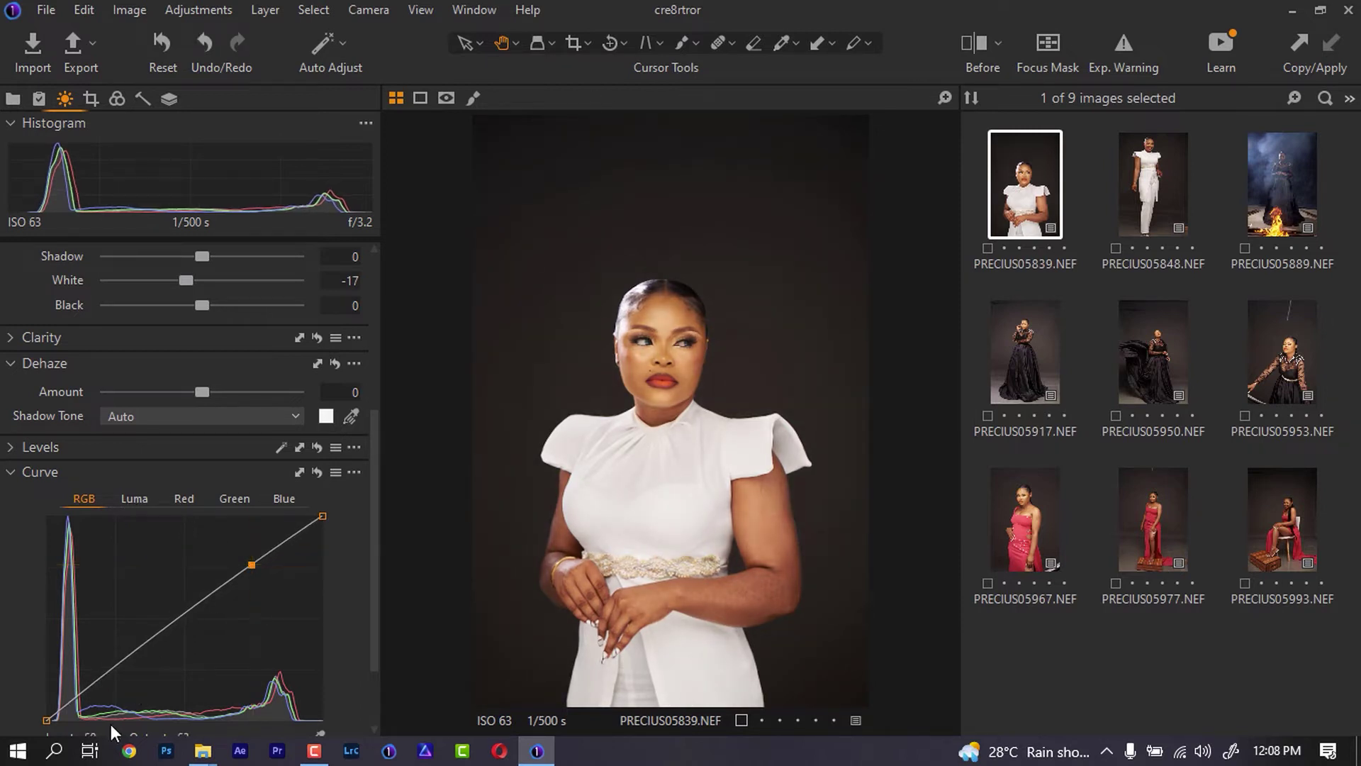
pyautogui.moveTo(110, 670); pyautogui.dragTo(116, 667)
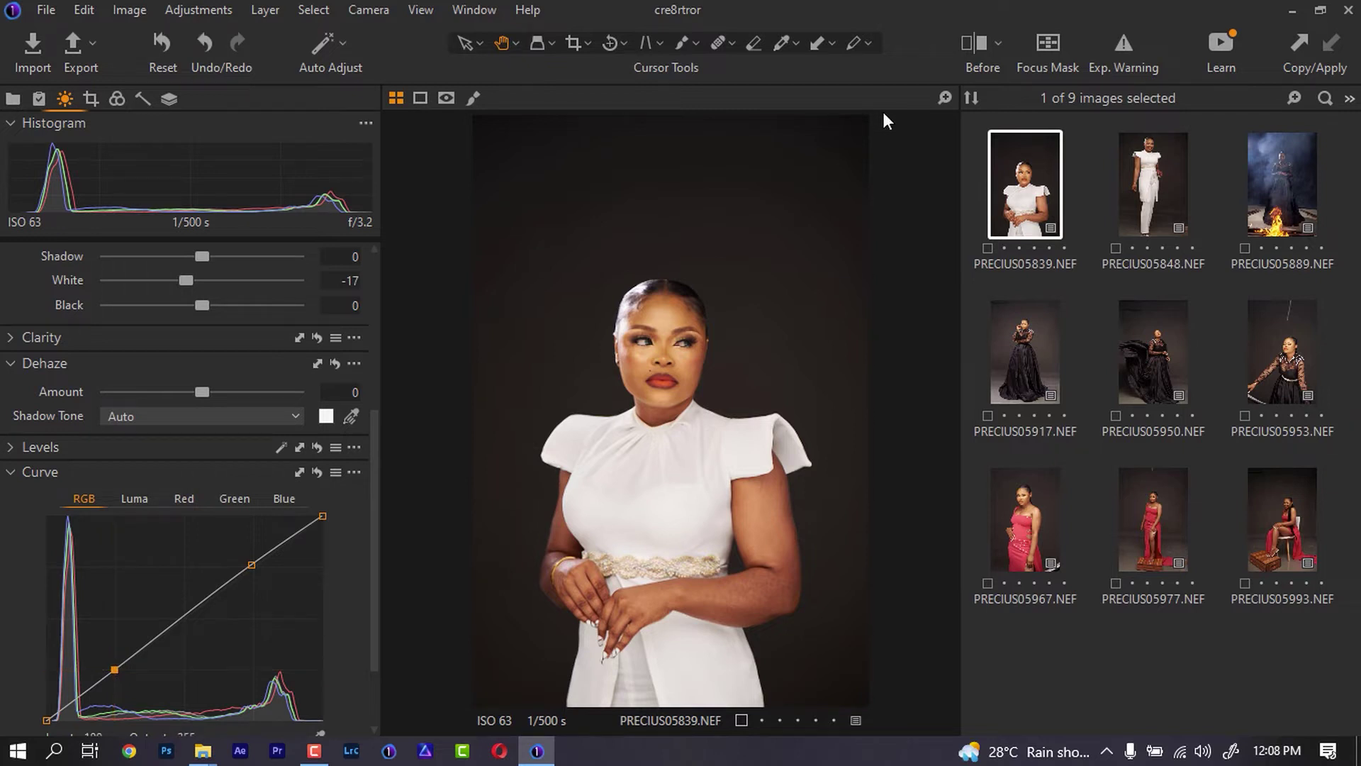
pyautogui.press('y')
pyautogui.press('y')
pyautogui.press('y')
pyautogui.press('y')
pyautogui.press('y')
# Fine-tune the High Dynamic Range to Highlight -43, Shadow 6 and Black 2, comparing with the before view.
pyautogui.moveTo(203, 304); pyautogui.dragTo(209, 305)
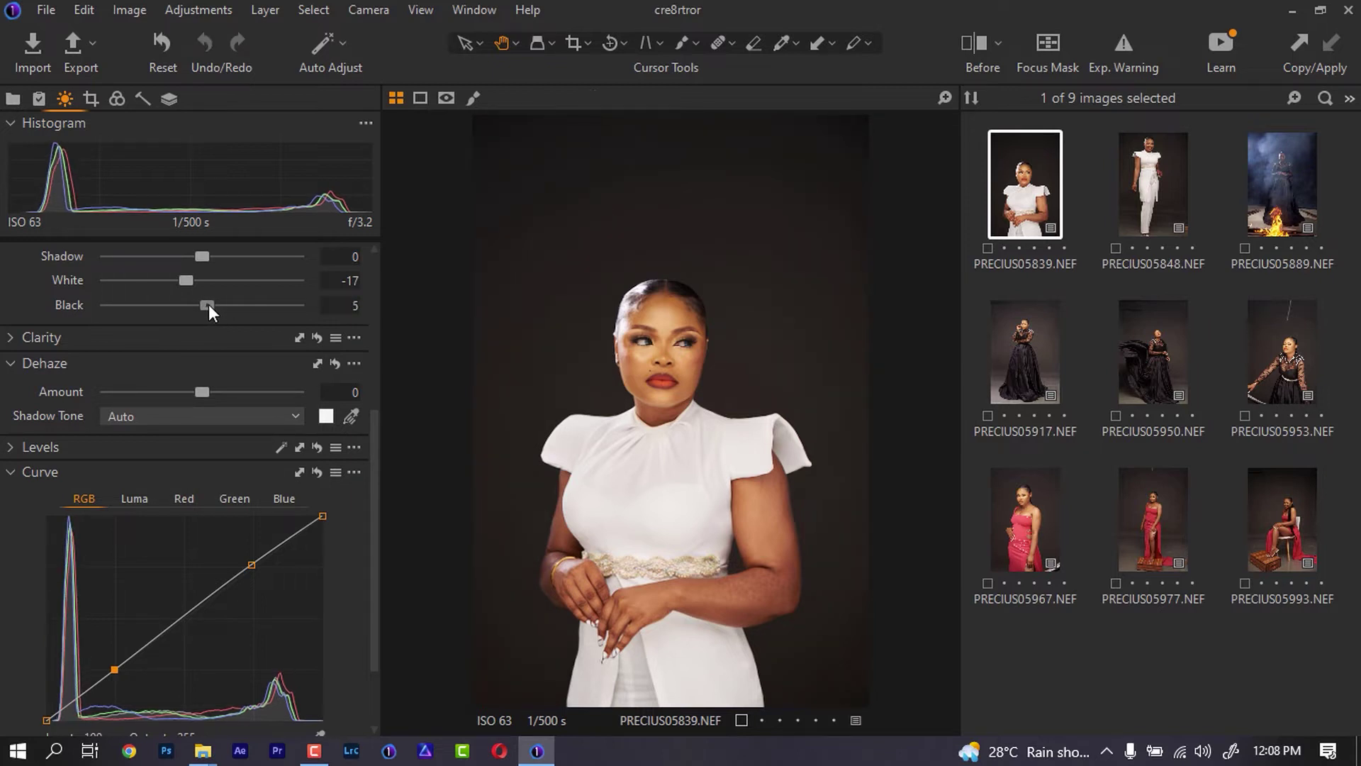
pyautogui.moveTo(203, 254); pyautogui.dragTo(205, 253)
pyautogui.moveTo(373, 411); pyautogui.dragTo(367, 335)
pyautogui.moveTo(202, 417); pyautogui.dragTo(208, 416)
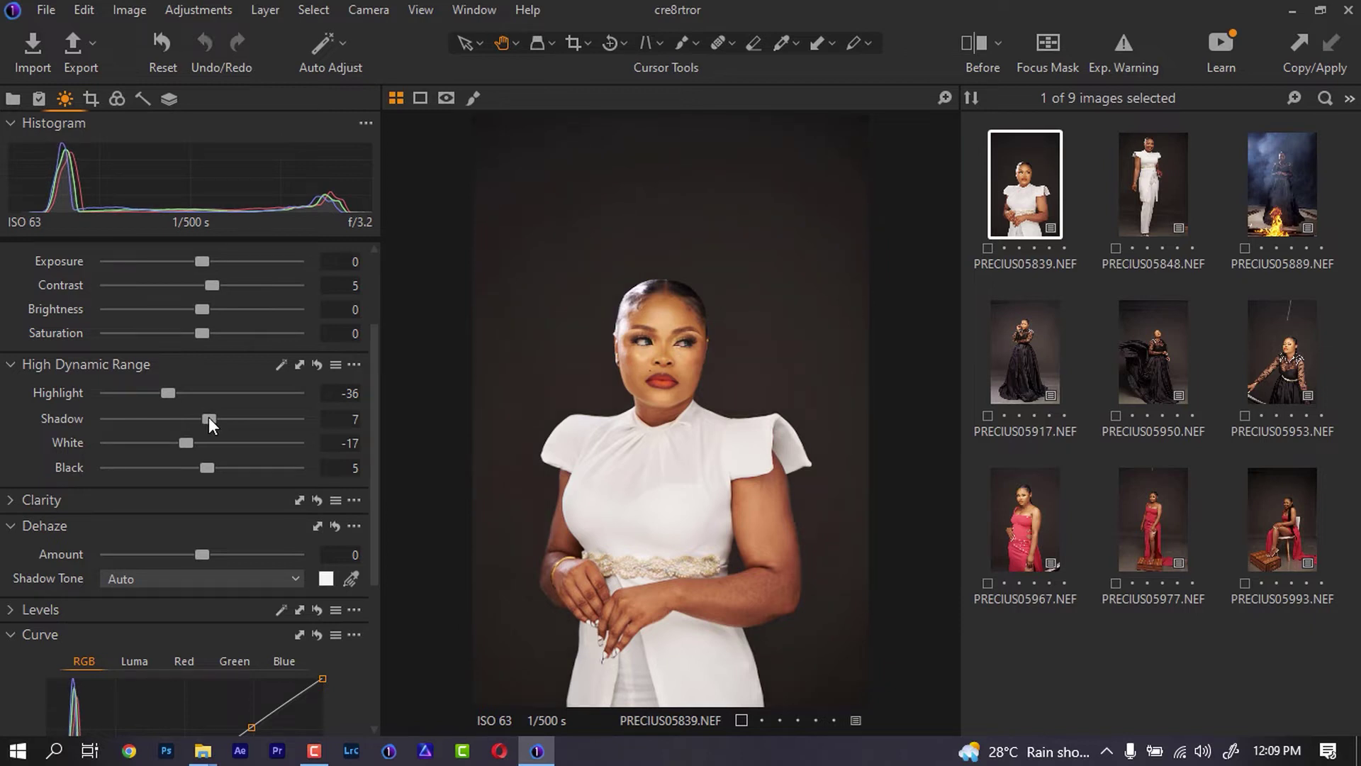
pyautogui.press('y')
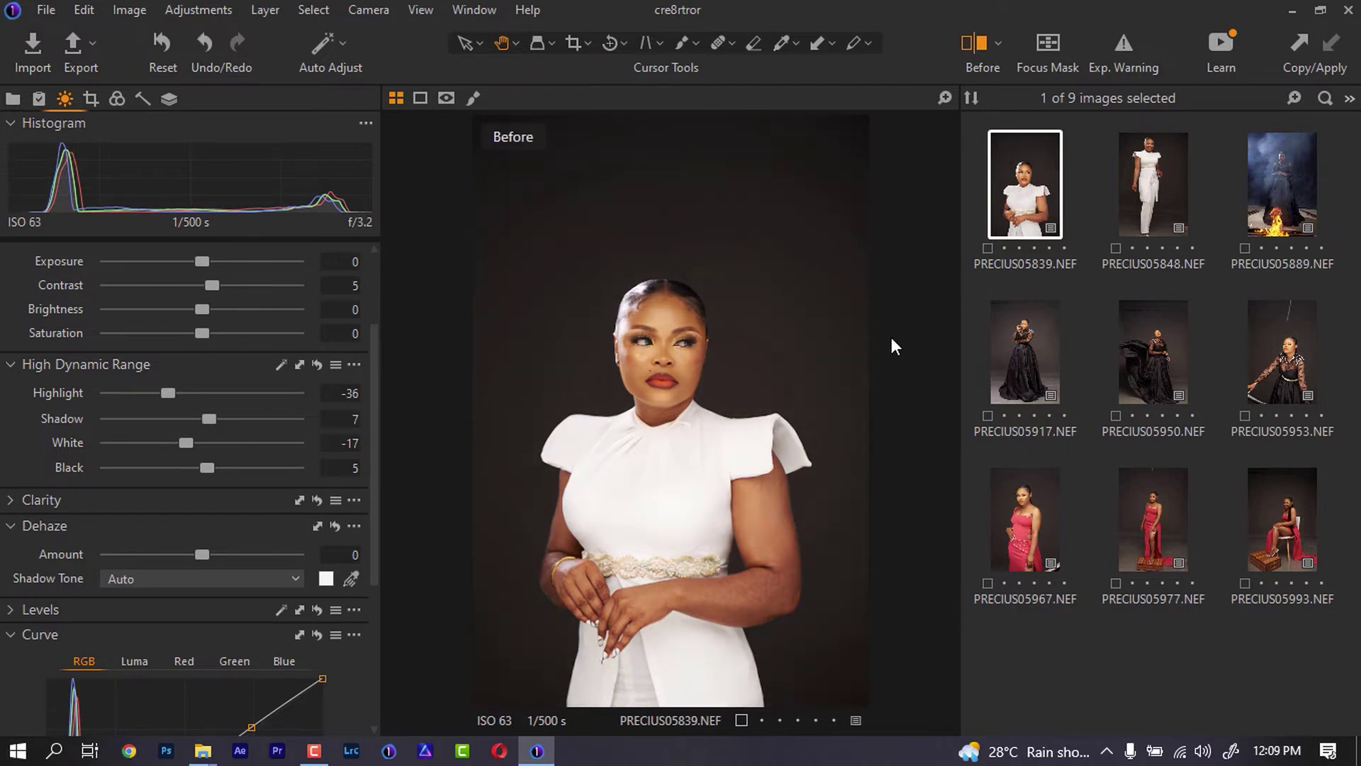
pyautogui.press('y')
pyautogui.moveTo(168, 393)
pyautogui.mouseDown()
pyautogui.moveTo(151, 393)
pyautogui.moveTo(165, 393)
pyautogui.mouseUp()
pyautogui.moveTo(213, 470)
pyautogui.mouseDown()
pyautogui.moveTo(173, 467)
pyautogui.moveTo(211, 467)
pyautogui.mouseUp()
pyautogui.moveTo(209, 413); pyautogui.dragTo(207, 414)
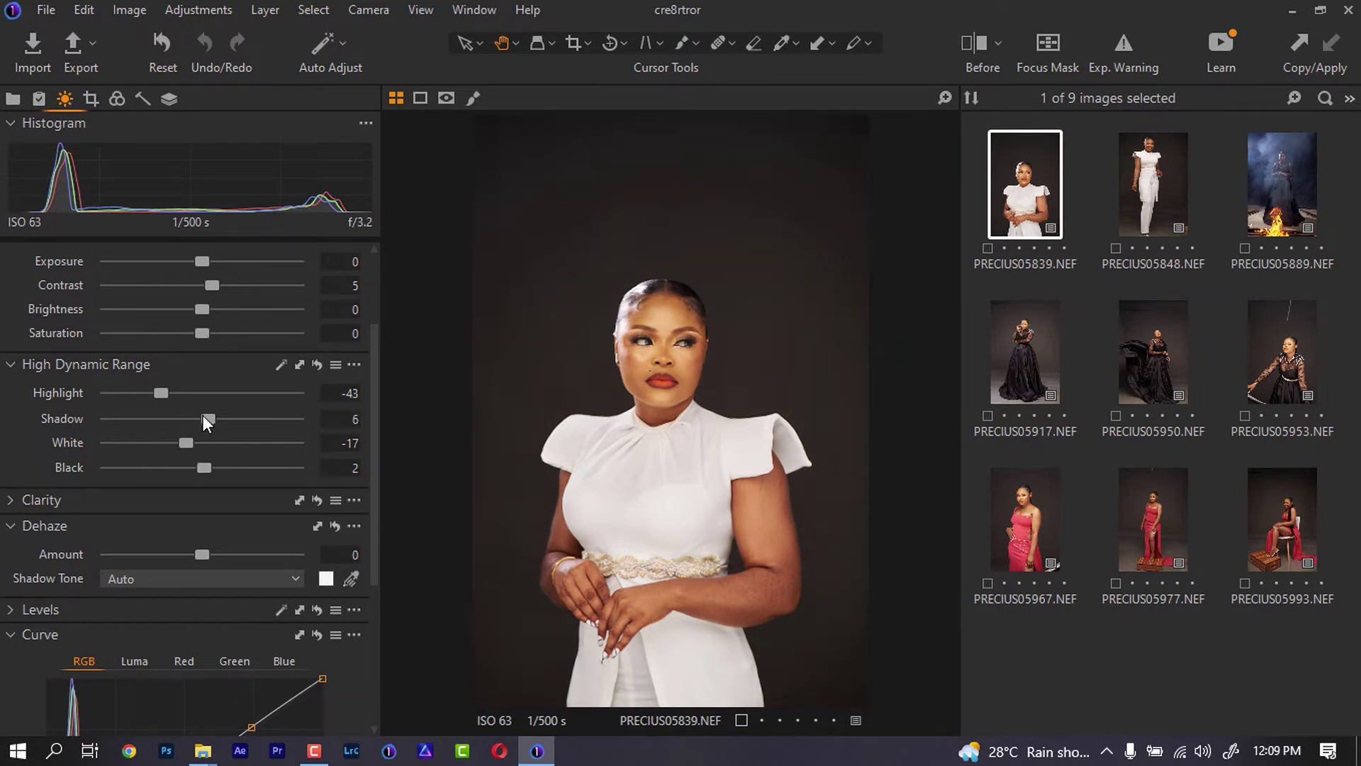
pyautogui.scroll(-3, 95, 427)
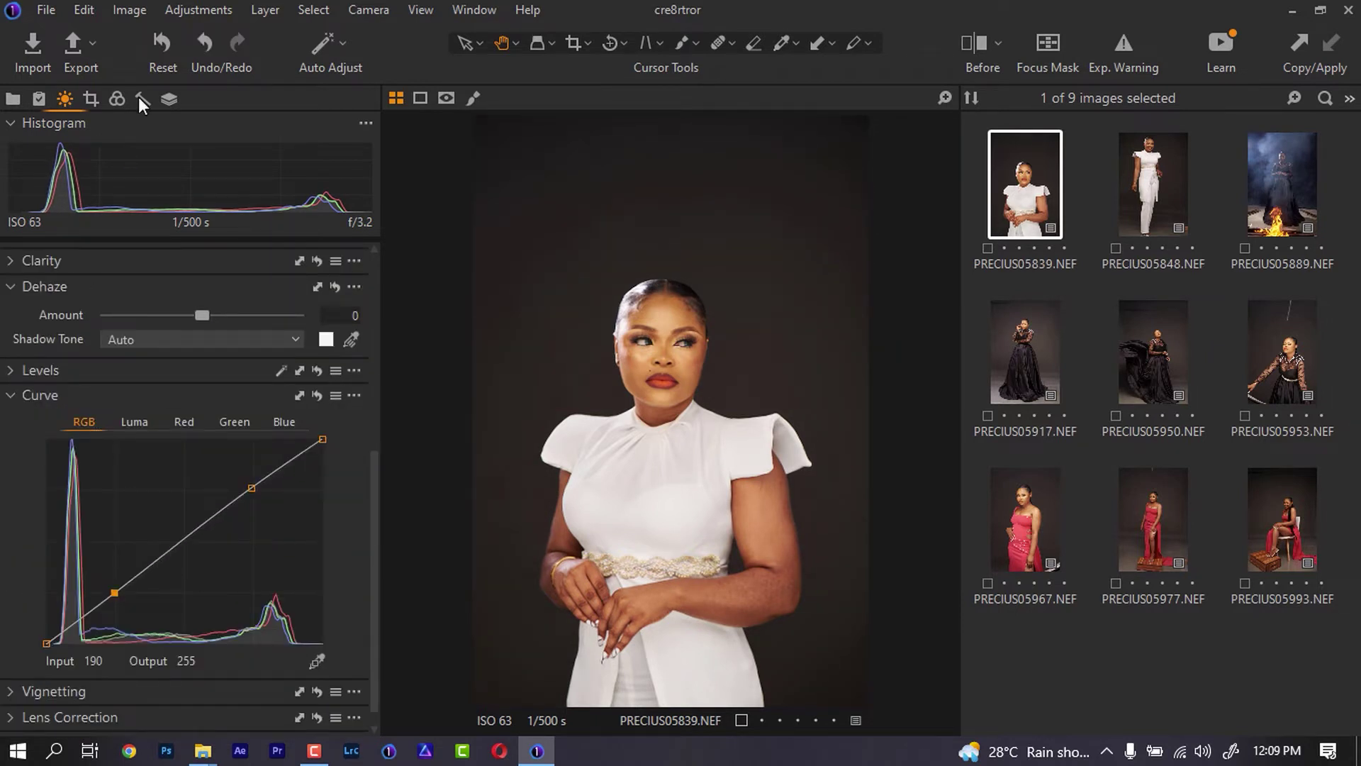
# Tint the portrait's Color Balance Shadow slightly toward blue and compare with the before view.
pyautogui.click(117, 98)
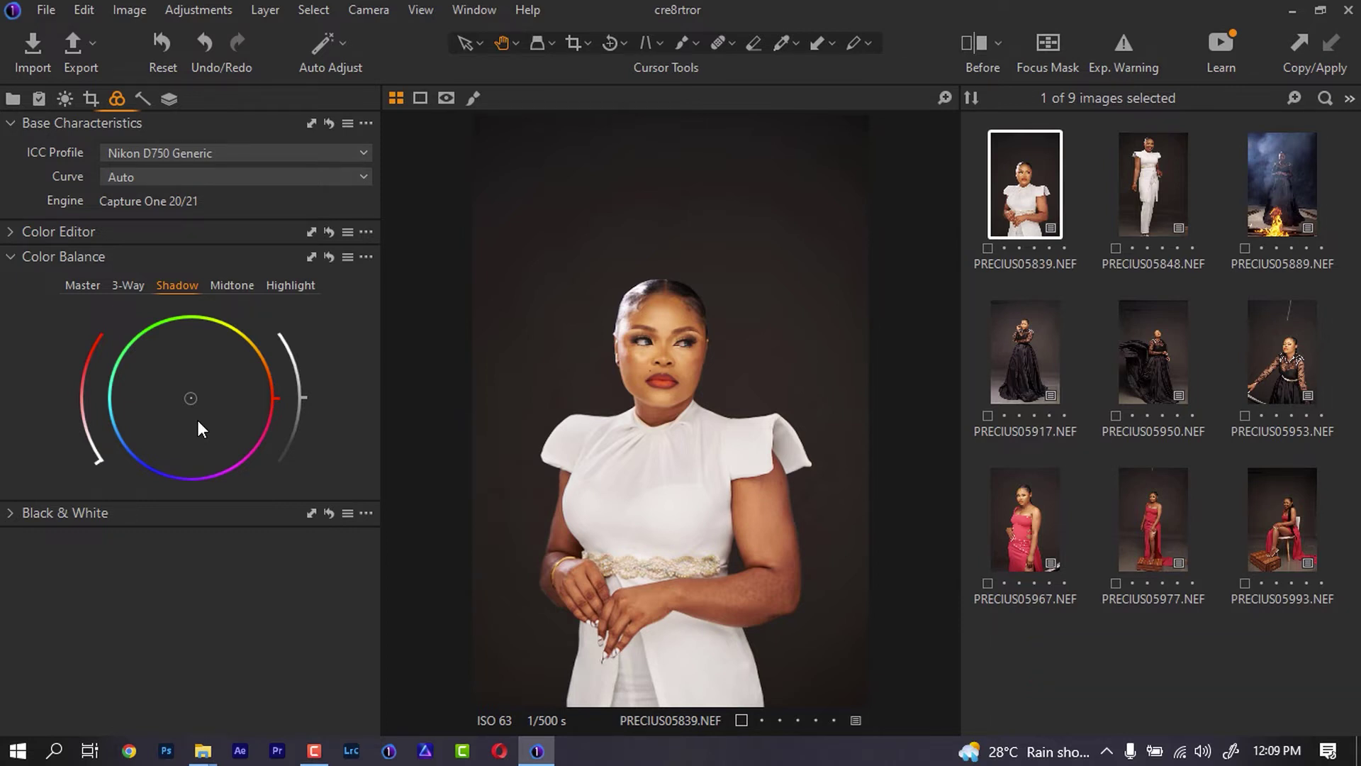
pyautogui.moveTo(193, 401); pyautogui.dragTo(190, 398)
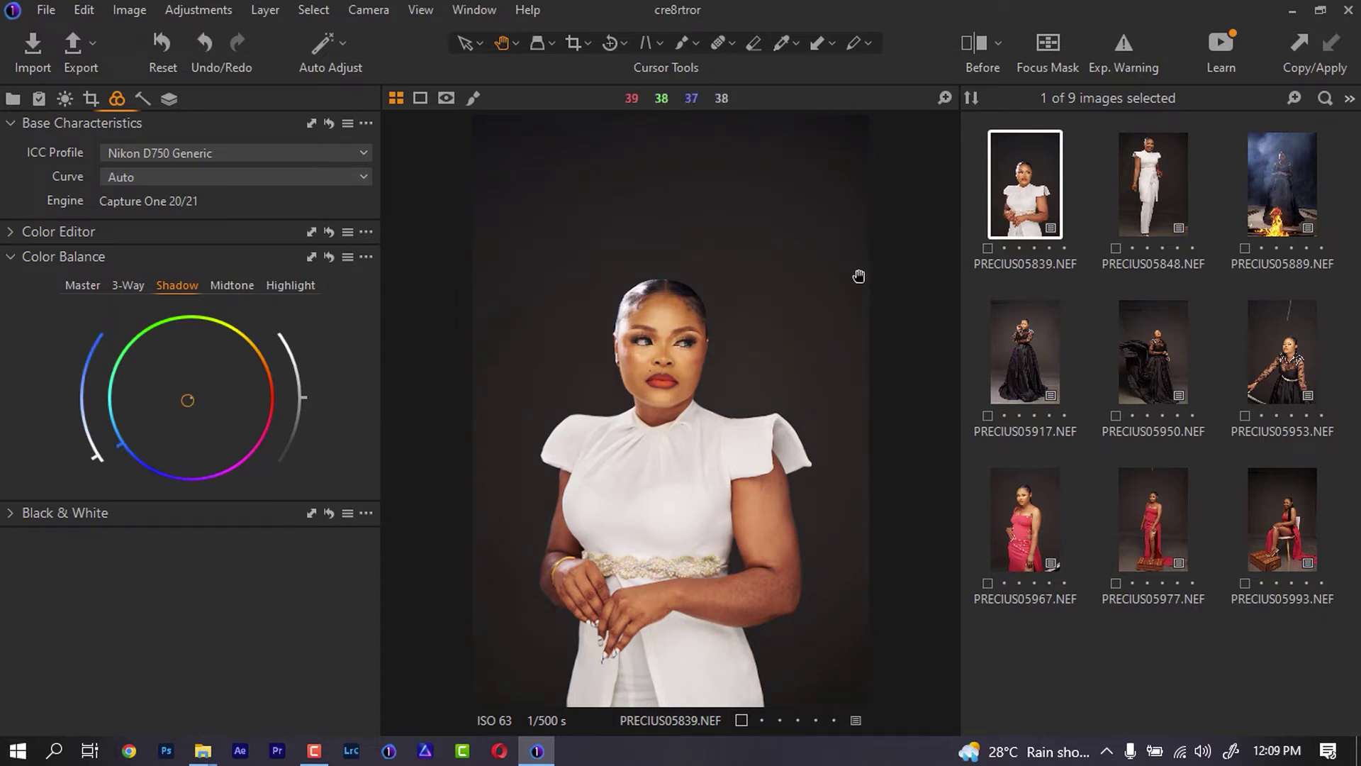
pyautogui.press('y')
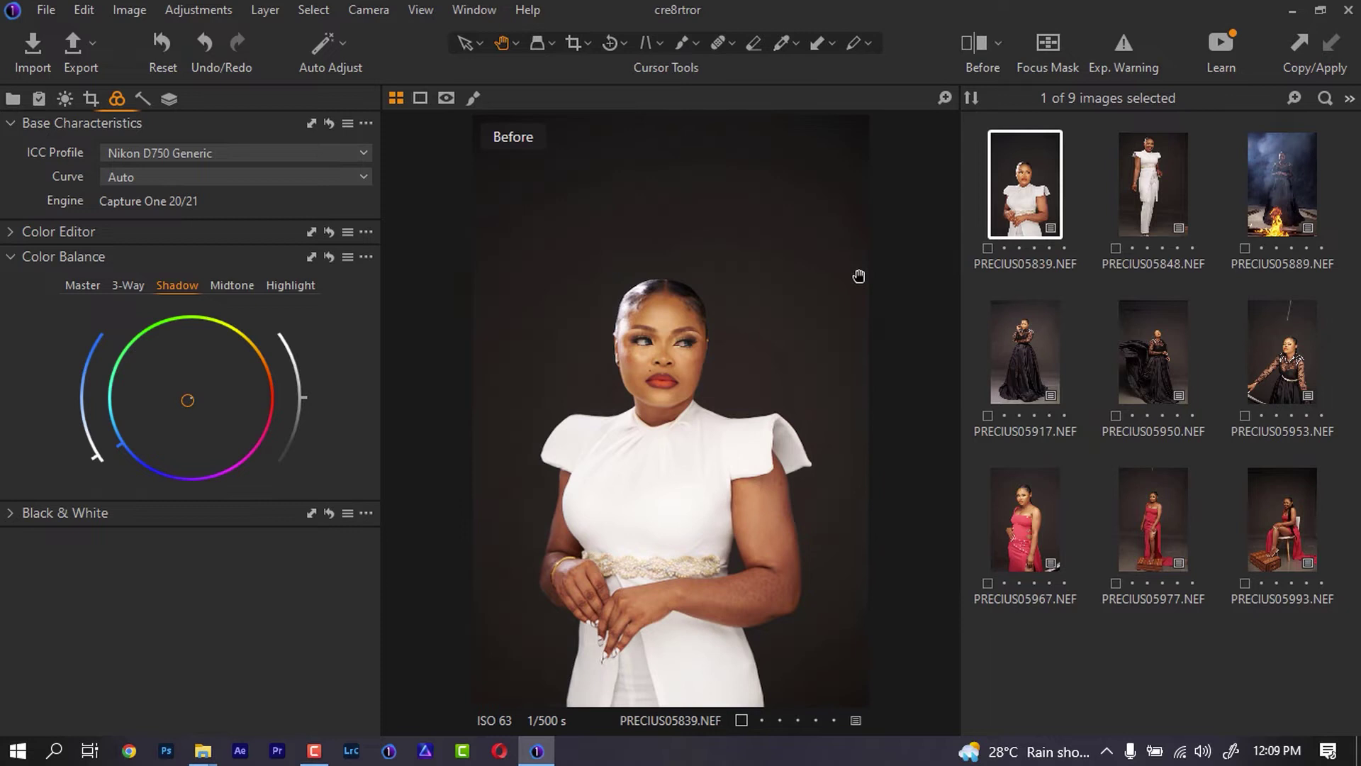
pyautogui.press('y')
pyautogui.press('y')
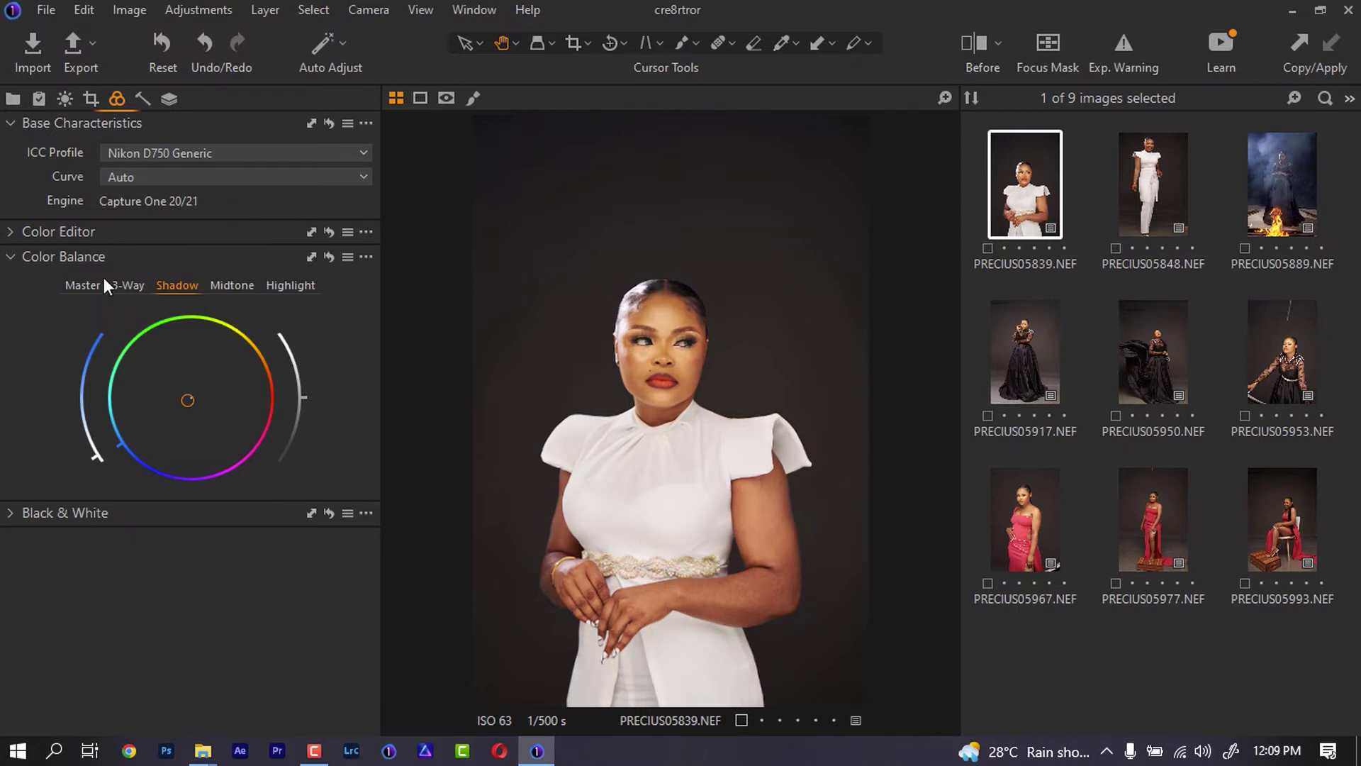
# Tint the Color Balance Midtone slightly toward red and compare with the before view.
pyautogui.click(227, 285)
pyautogui.moveTo(194, 401)
pyautogui.mouseDown()
pyautogui.moveTo(190, 373)
pyautogui.moveTo(226, 435)
pyautogui.moveTo(156, 380)
pyautogui.moveTo(199, 427)
pyautogui.moveTo(214, 385)
pyautogui.moveTo(197, 397)
pyautogui.mouseUp()
pyautogui.press('y')
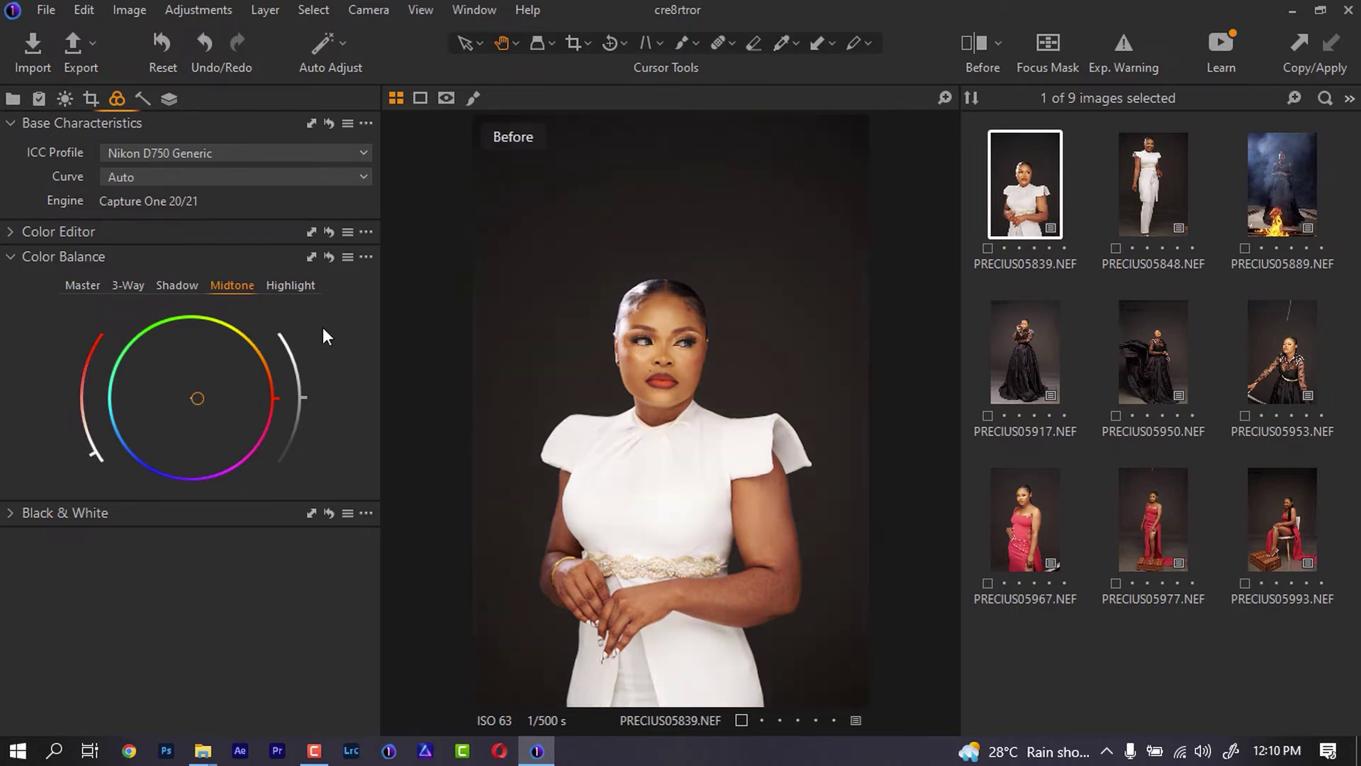
pyautogui.press('y')
pyautogui.press('y')
pyautogui.press('y')
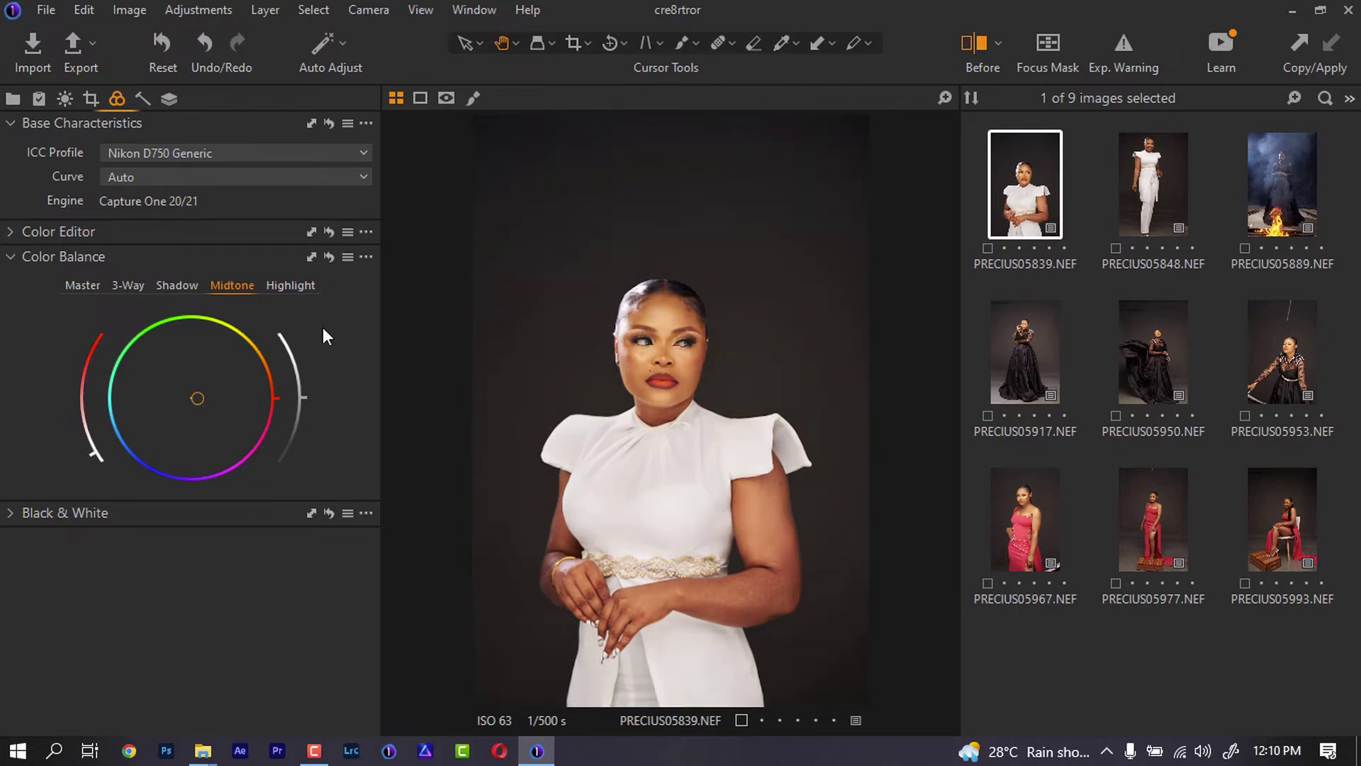
# Push the Color Balance Shadow tint further toward blue, fine-tune its saturation and lightness, and compare with the before view.
pyautogui.click(177, 285)
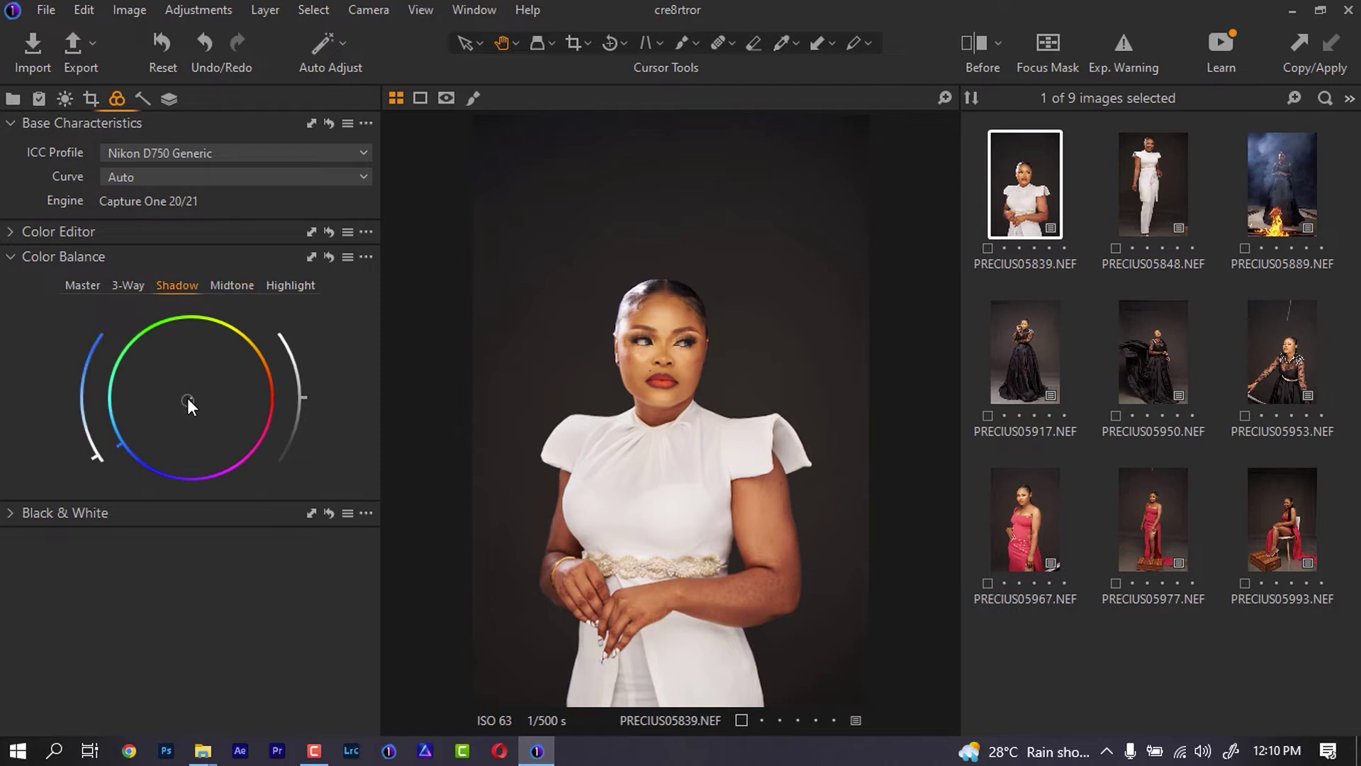
pyautogui.moveTo(188, 400); pyautogui.dragTo(182, 402)
pyautogui.moveTo(87, 445)
pyautogui.mouseDown()
pyautogui.moveTo(96, 326)
pyautogui.moveTo(89, 446)
pyautogui.mouseUp()
pyautogui.moveTo(301, 396)
pyautogui.mouseDown()
pyautogui.moveTo(295, 335)
pyautogui.moveTo(301, 425)
pyautogui.moveTo(285, 455)
pyautogui.moveTo(307, 391)
pyautogui.moveTo(310, 406)
pyautogui.mouseUp()
pyautogui.press('y')
pyautogui.press('y')
# Shift the Color Balance Midtone tint slightly toward orange at low saturation.
pyautogui.click(217, 285)
pyautogui.moveTo(196, 395); pyautogui.dragTo(197, 390)
pyautogui.hotkey('ctrl', 'z')
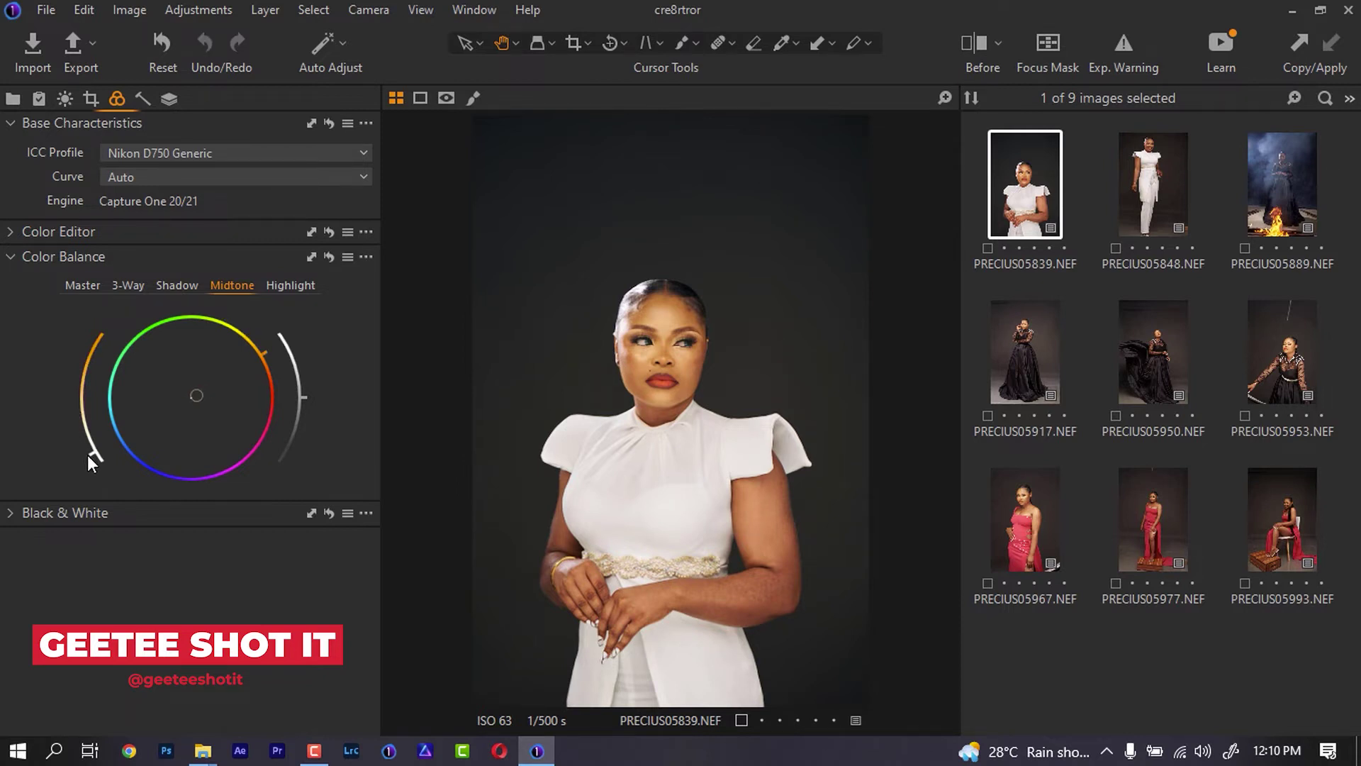
pyautogui.click(87, 454)
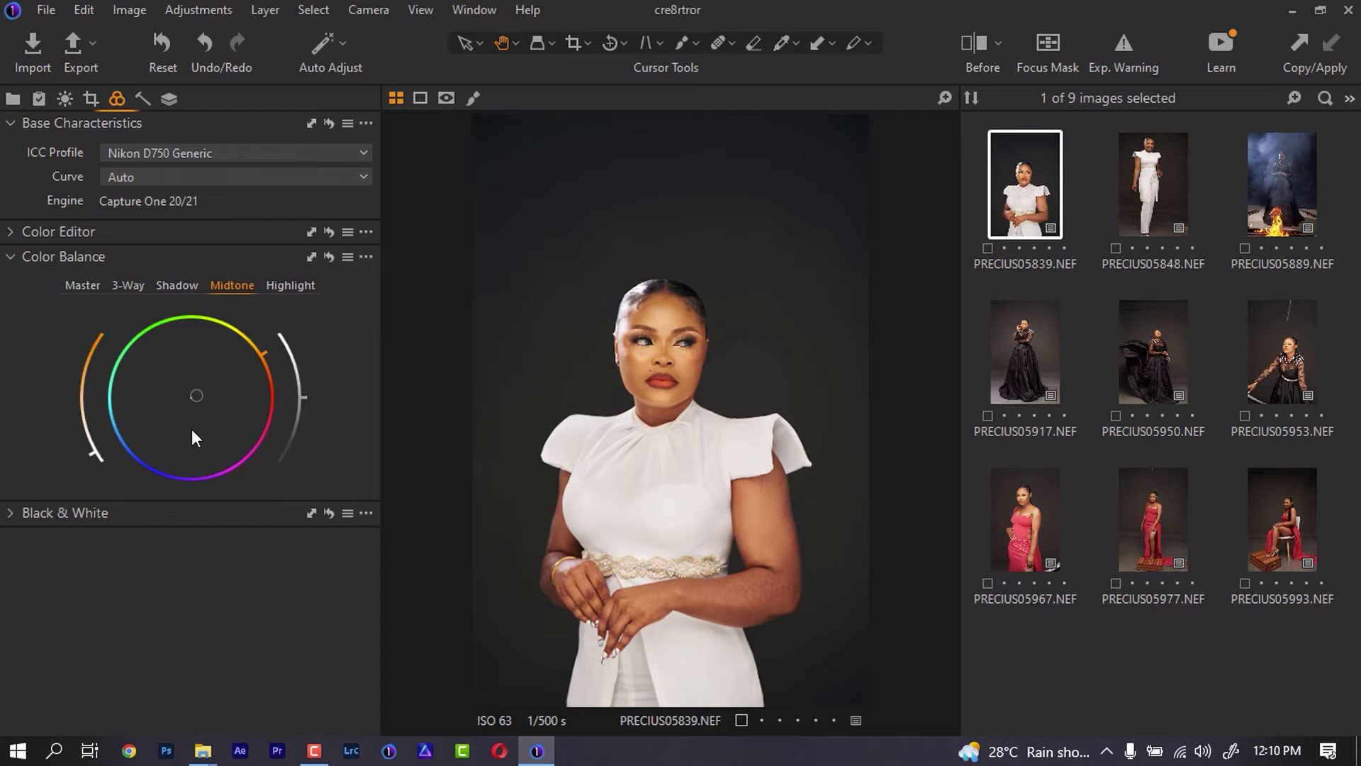
# Tint the Color Balance Highlight toward blue, reduce its saturation to a subtle level, and compare with the before view.
pyautogui.click(284, 287)
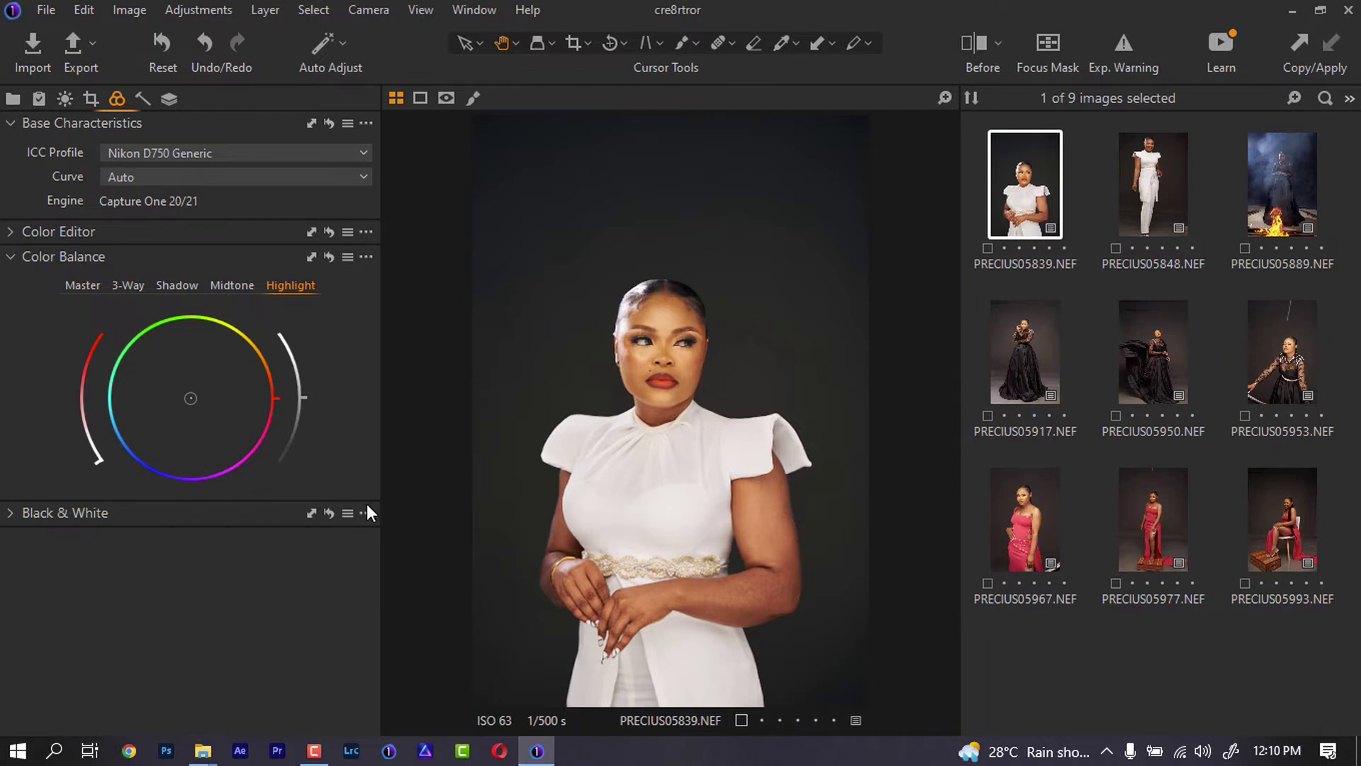
pyautogui.moveTo(192, 395)
pyautogui.mouseDown()
pyautogui.moveTo(202, 372)
pyautogui.moveTo(125, 403)
pyautogui.moveTo(135, 439)
pyautogui.mouseUp()
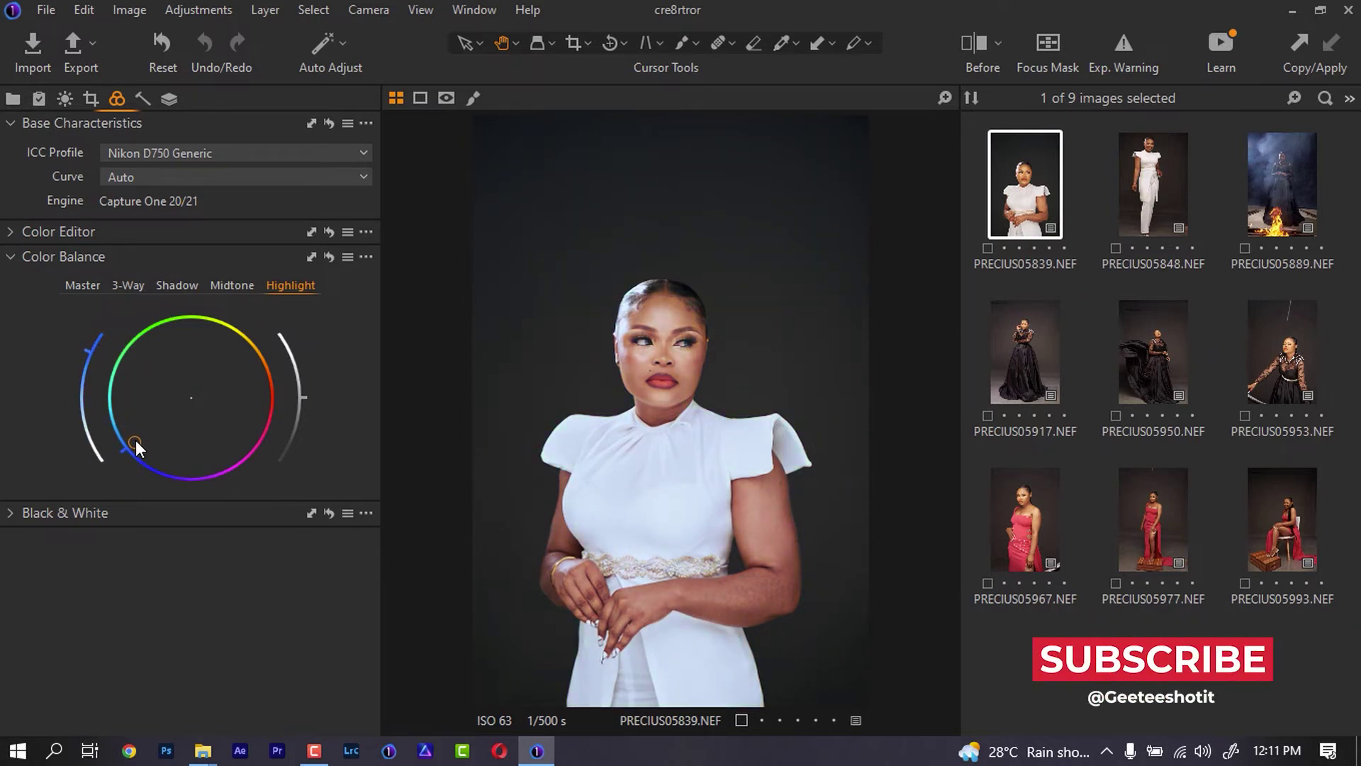
pyautogui.moveTo(88, 350); pyautogui.dragTo(88, 437)
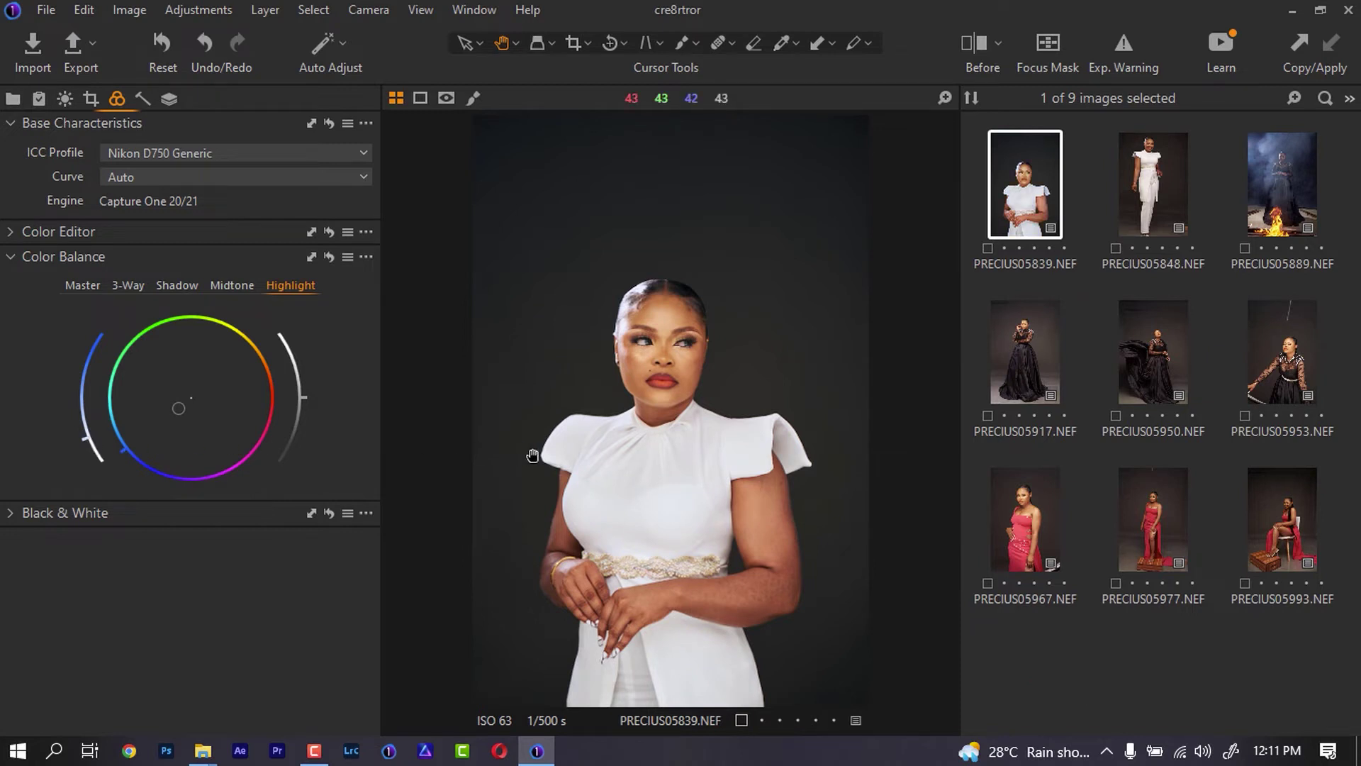
pyautogui.press('y')
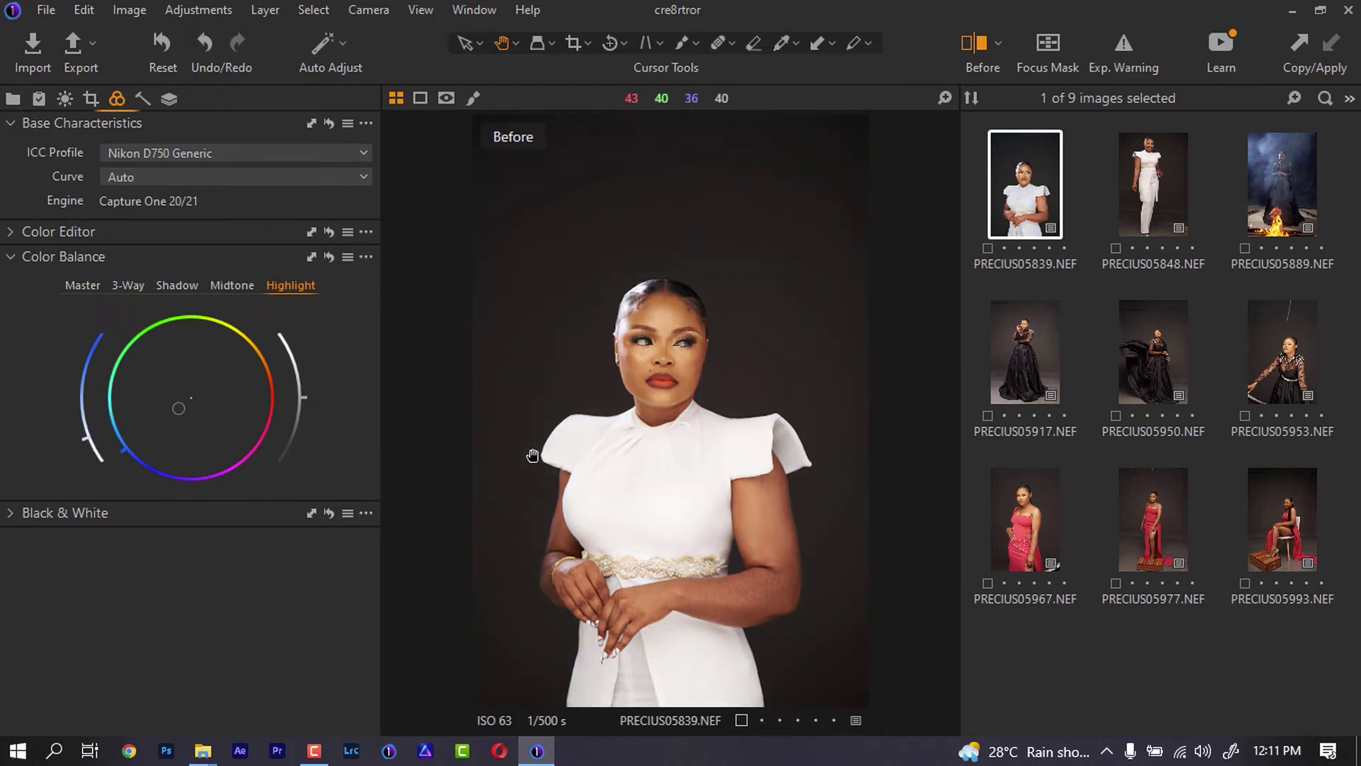
pyautogui.press('y')
pyautogui.press('y')
pyautogui.press('y')
pyautogui.press('y')
pyautogui.press('y')
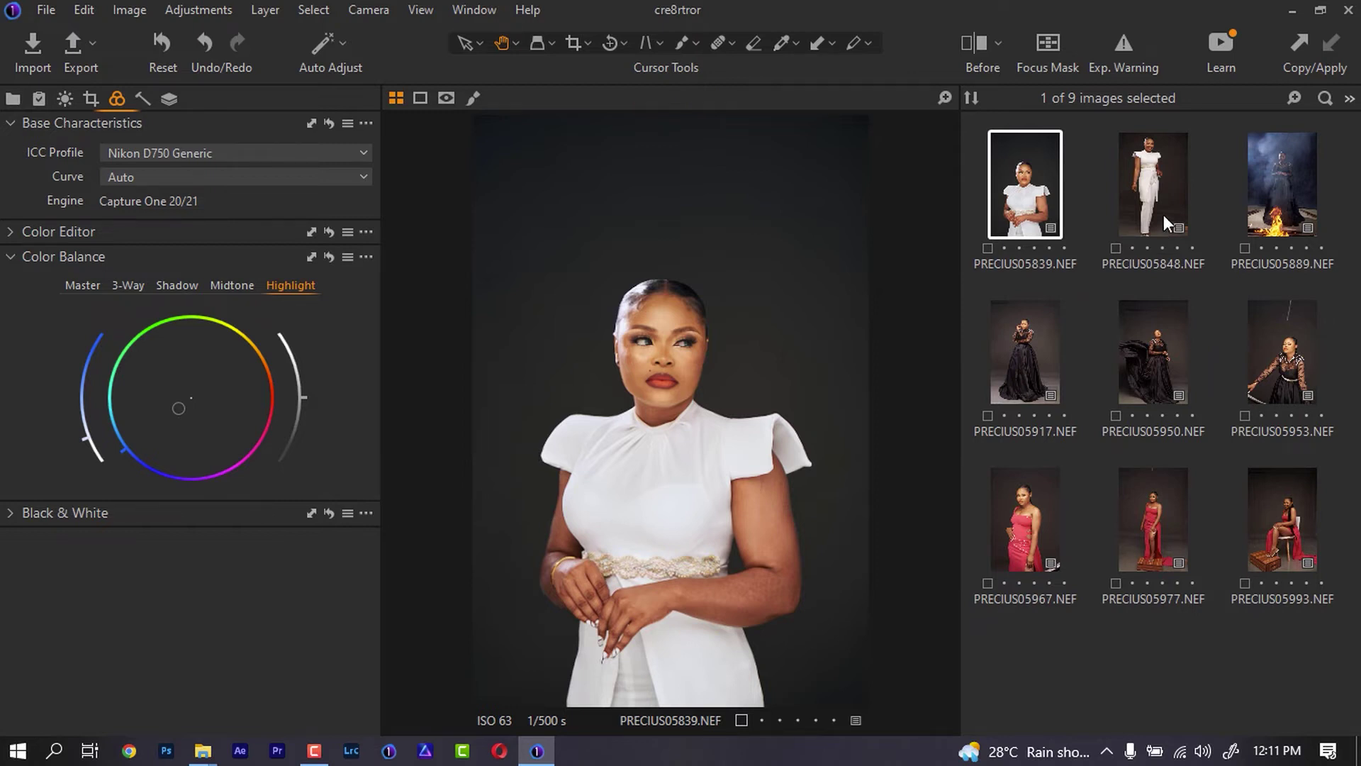
# Set PRECIUS05848.NEF to Exposure 0.51 and its High Dynamic Range to Highlight -24, Shadow 12 and White -24.
pyautogui.click(1152, 195)
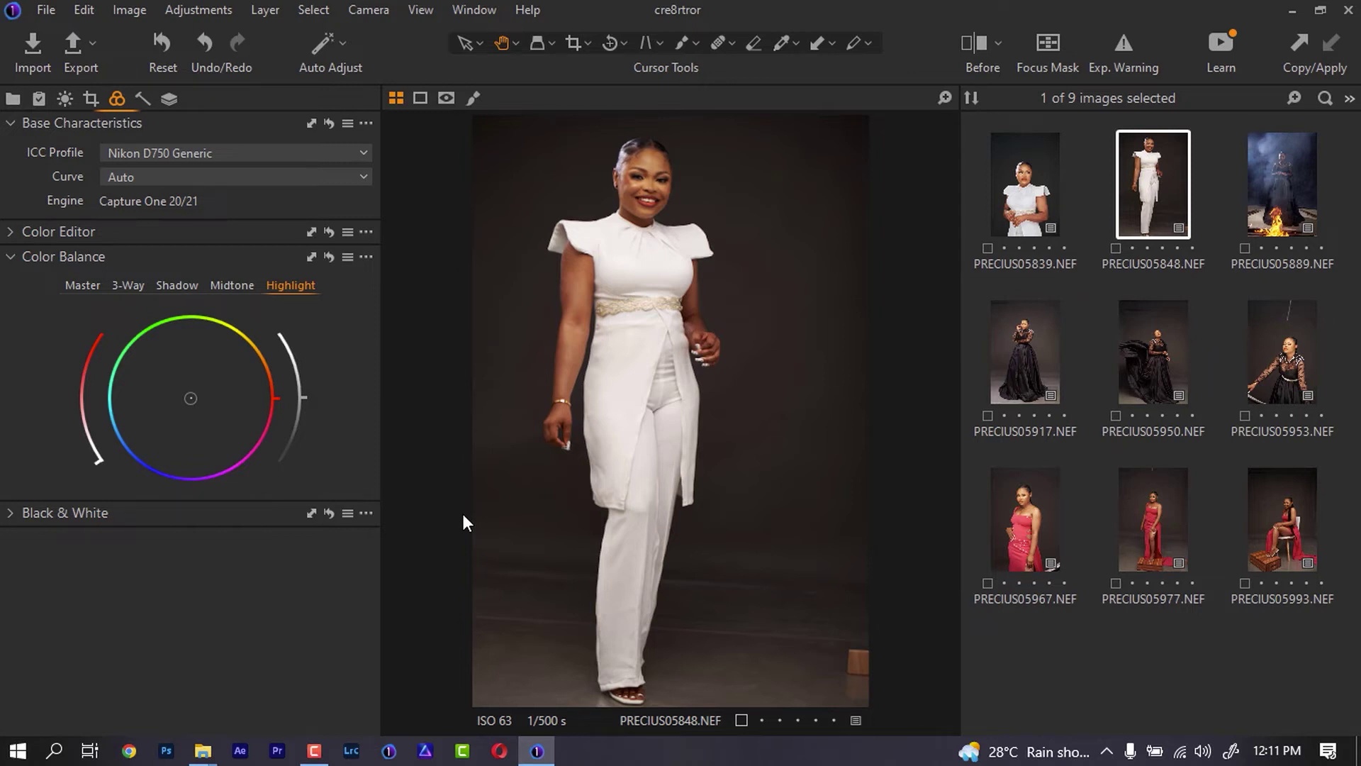
pyautogui.click(39, 100)
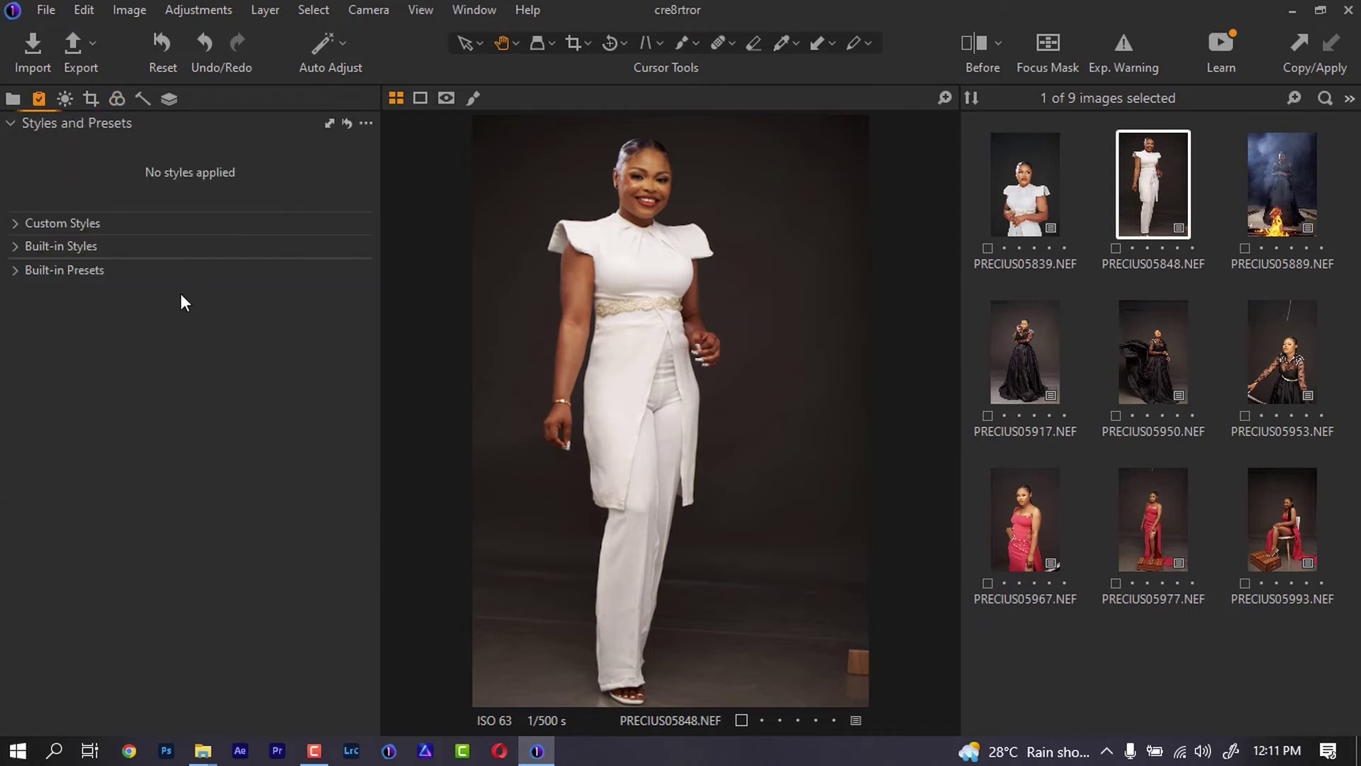
pyautogui.click(116, 100)
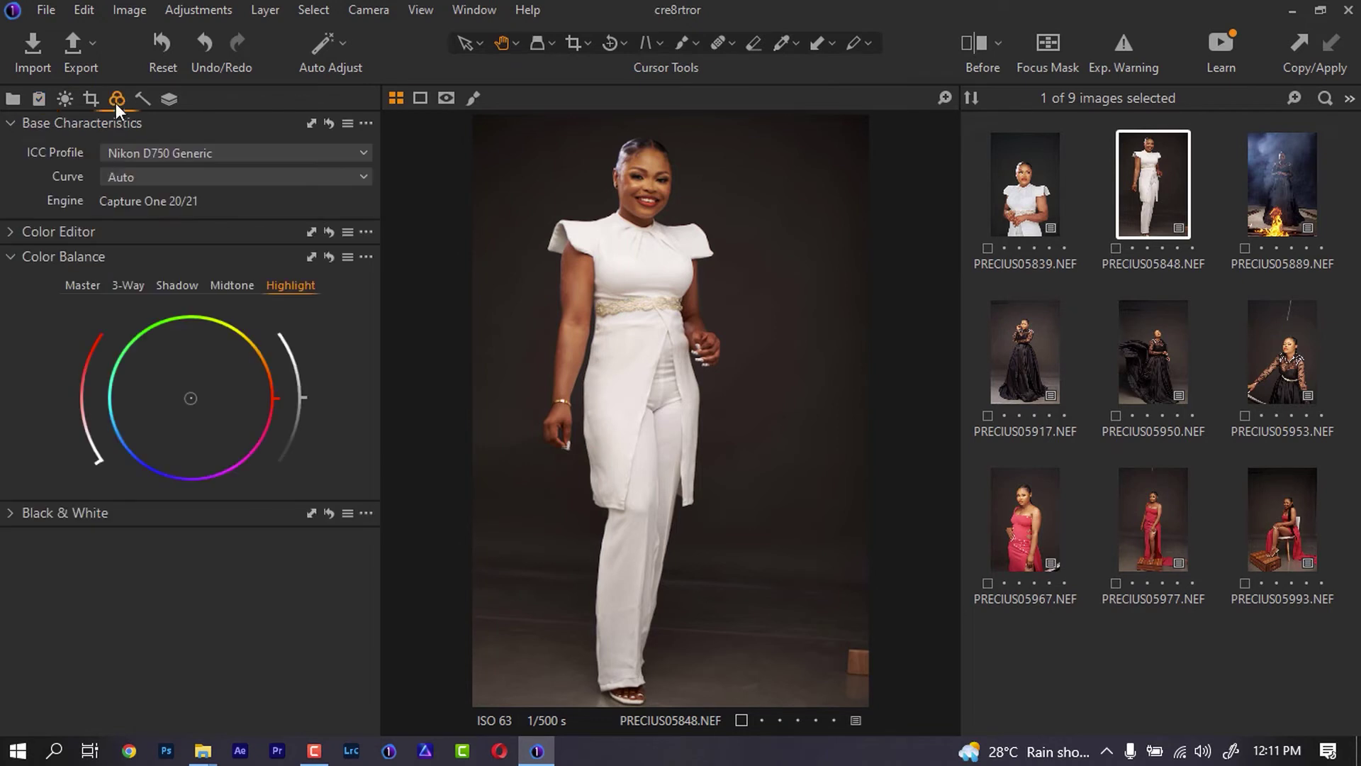
pyautogui.click(65, 98)
pyautogui.moveTo(202, 389); pyautogui.dragTo(211, 390)
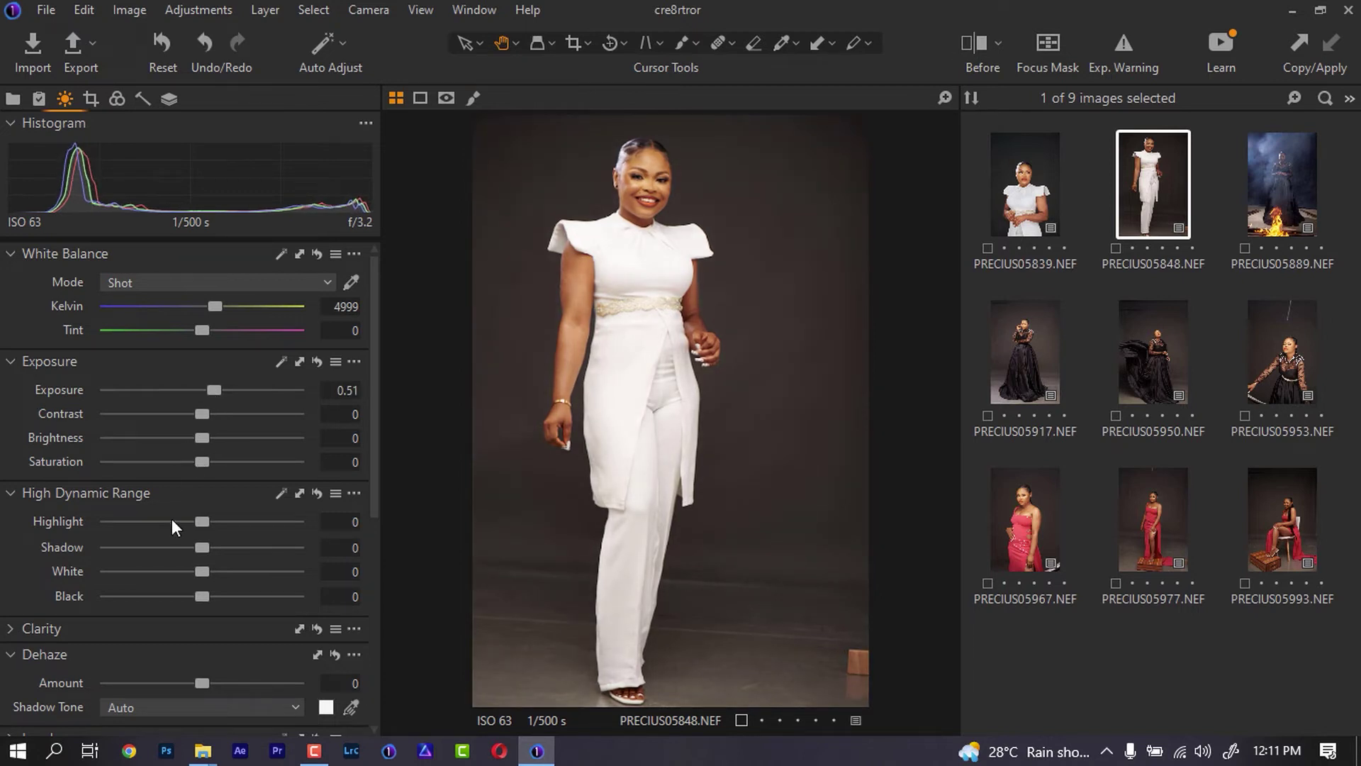
pyautogui.moveTo(203, 546); pyautogui.dragTo(185, 521)
pyautogui.moveTo(199, 570); pyautogui.dragTo(216, 546)
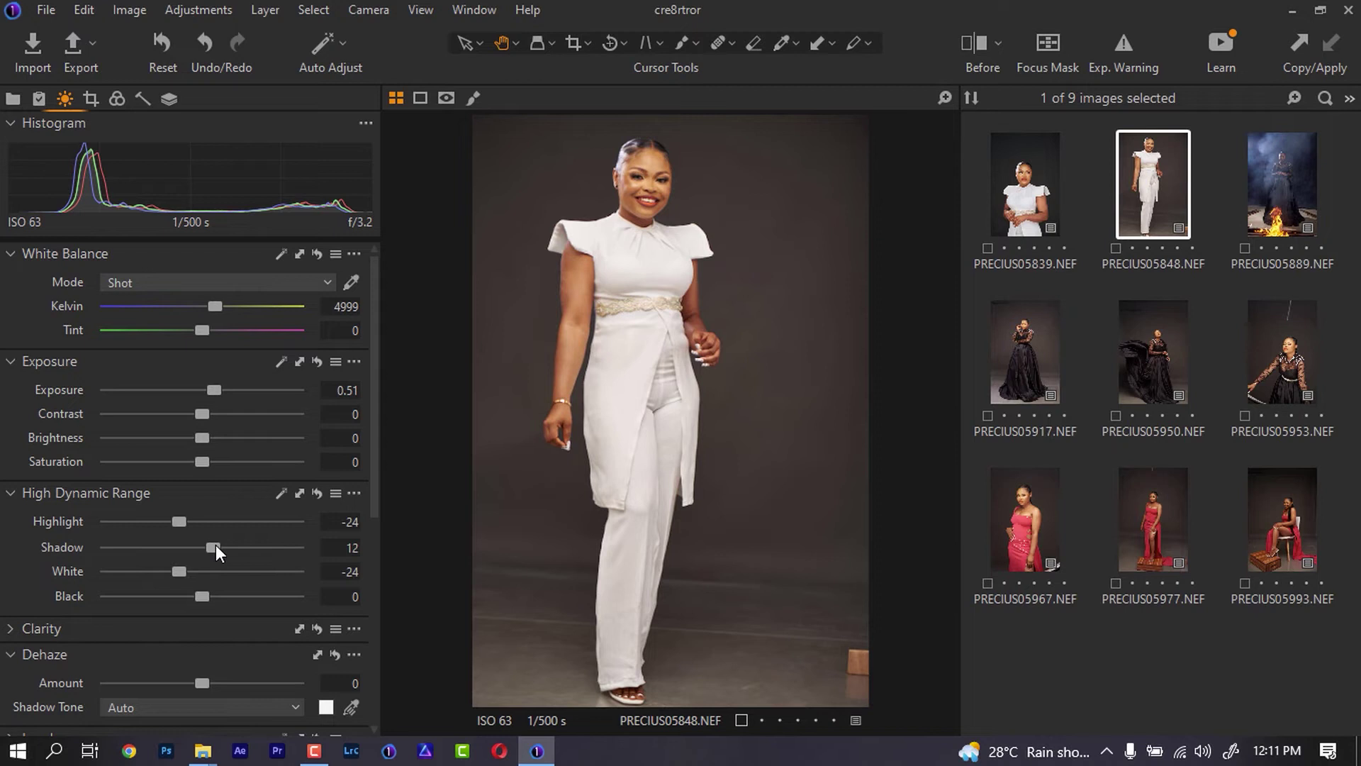
# Compare the graded PRECIUS05839.NEF with PRECIUS05848.NEF and with its own before view.
pyautogui.click(1021, 188)
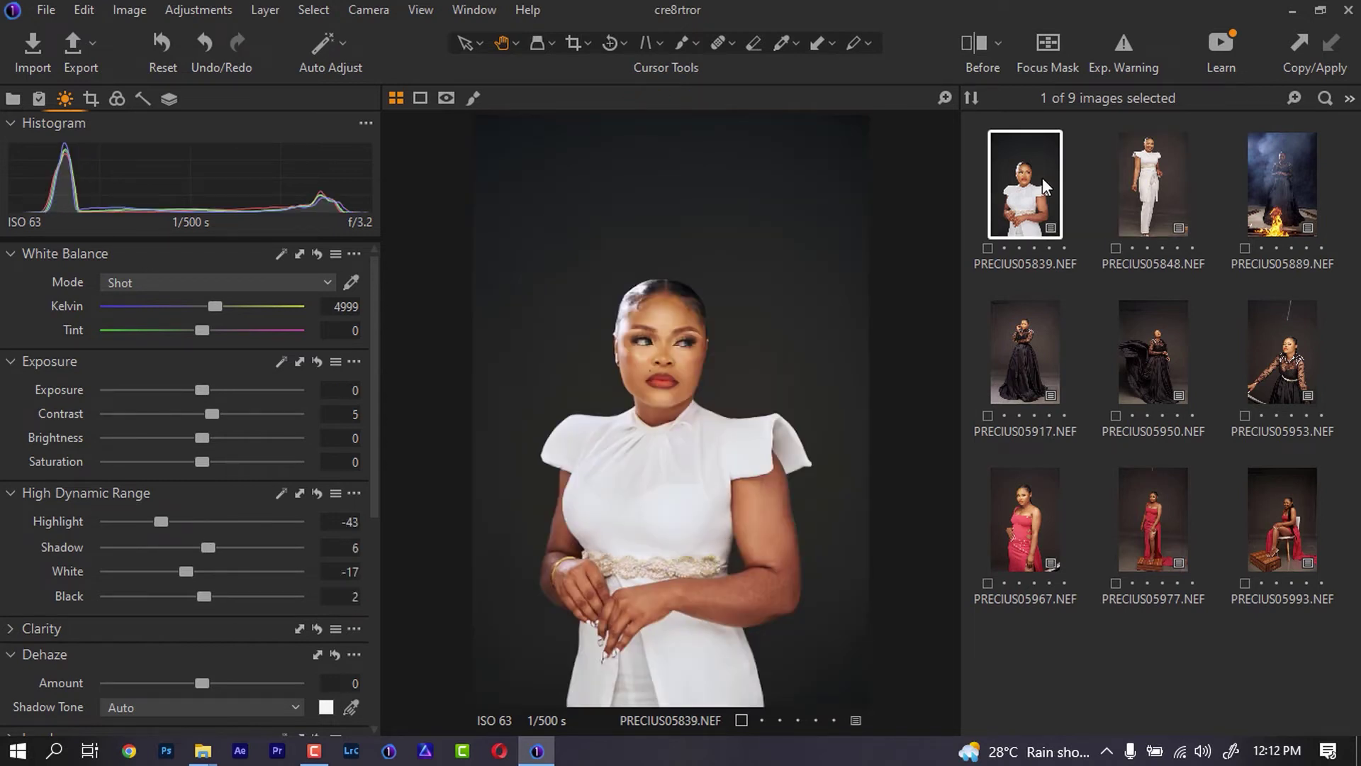
pyautogui.click(1156, 173)
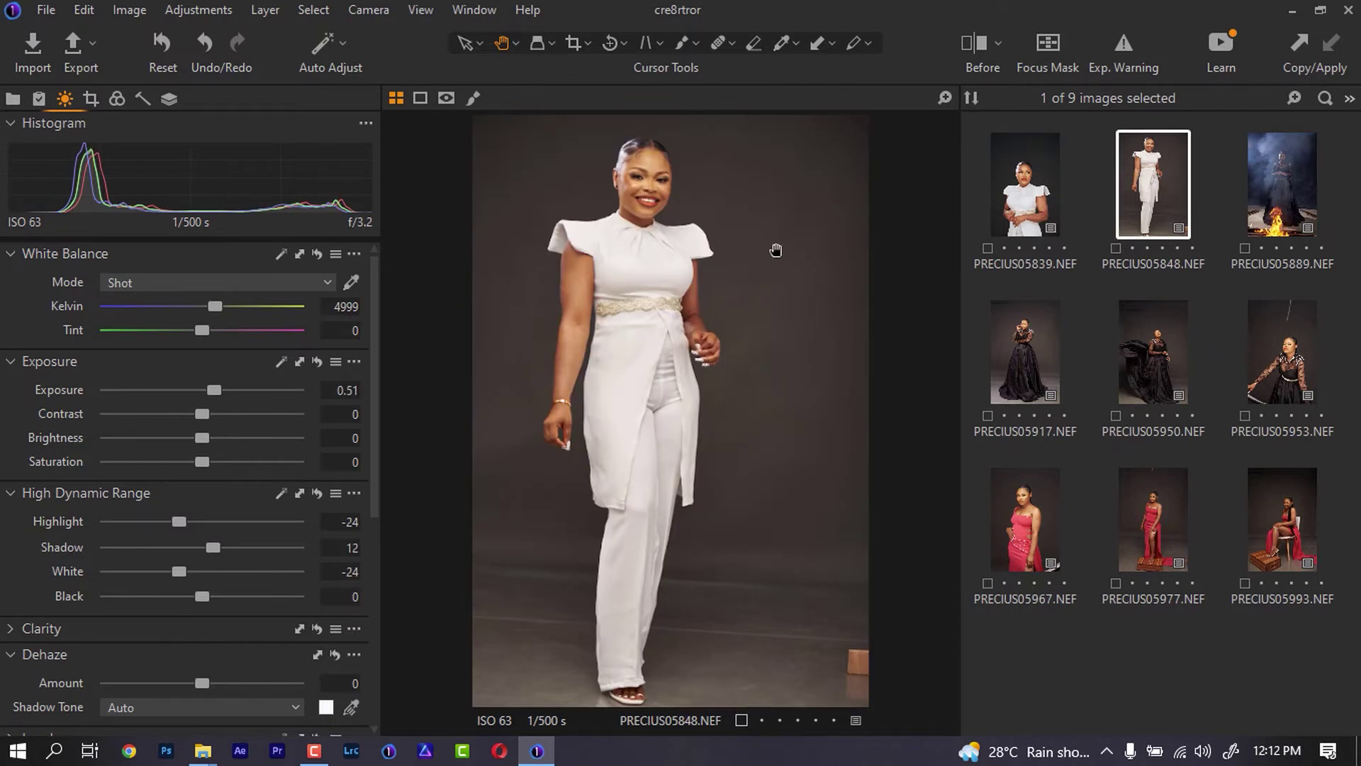
pyautogui.click(1011, 183)
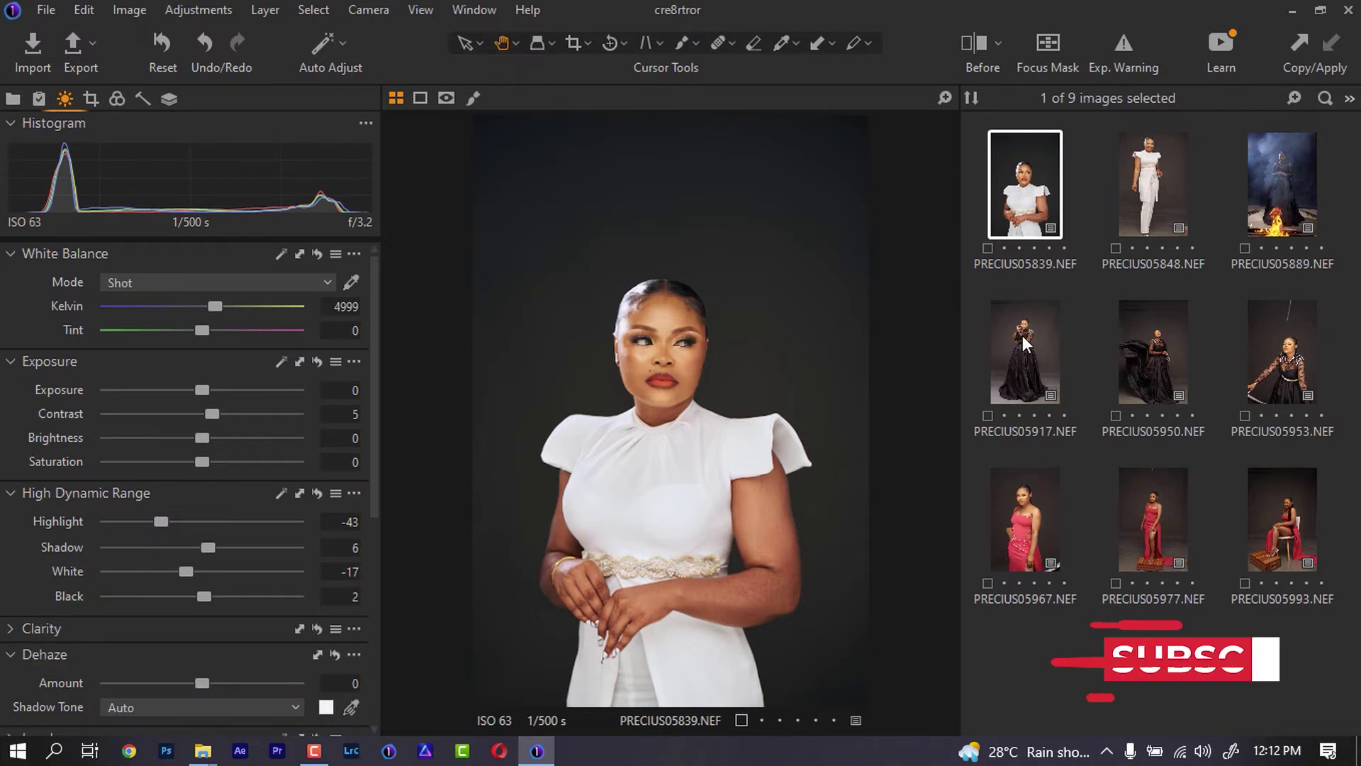
pyautogui.press('y')
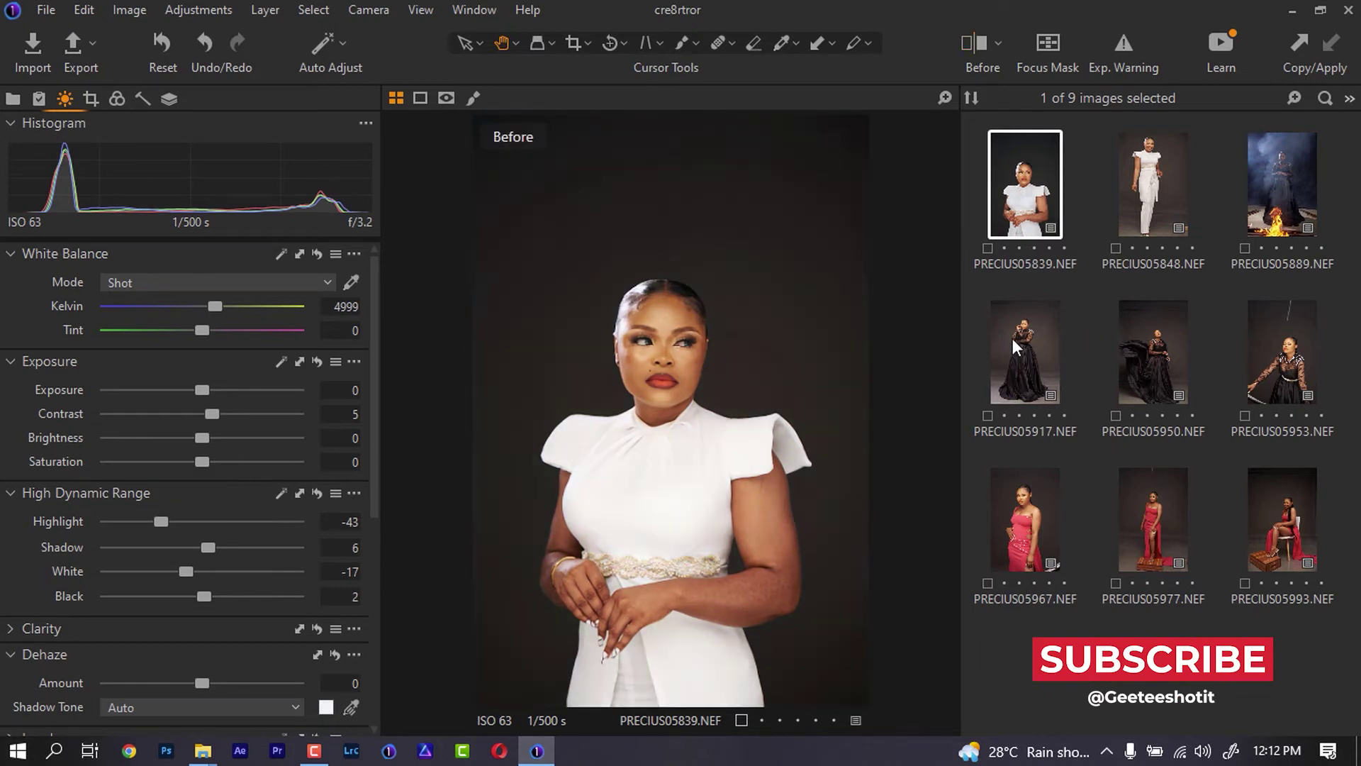
pyautogui.press('y')
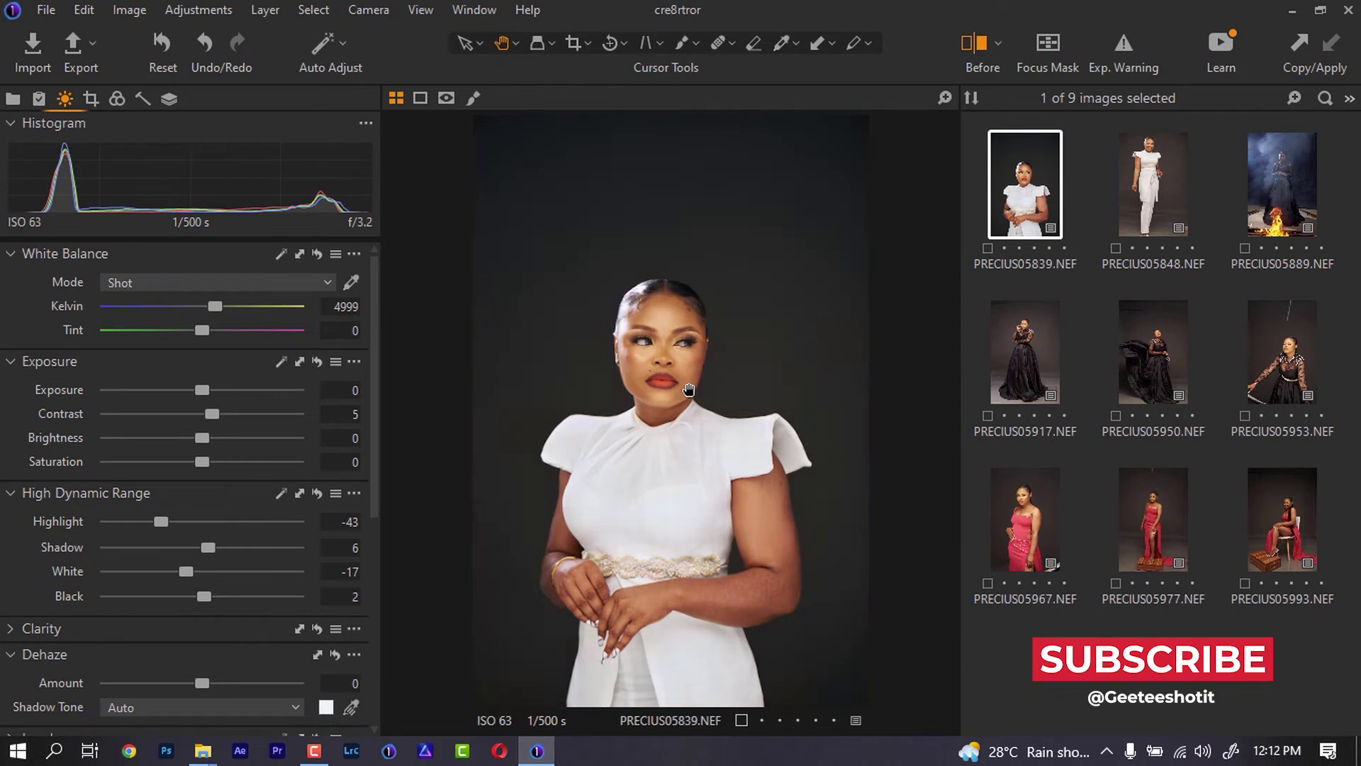
pyautogui.press('y')
pyautogui.press('y')
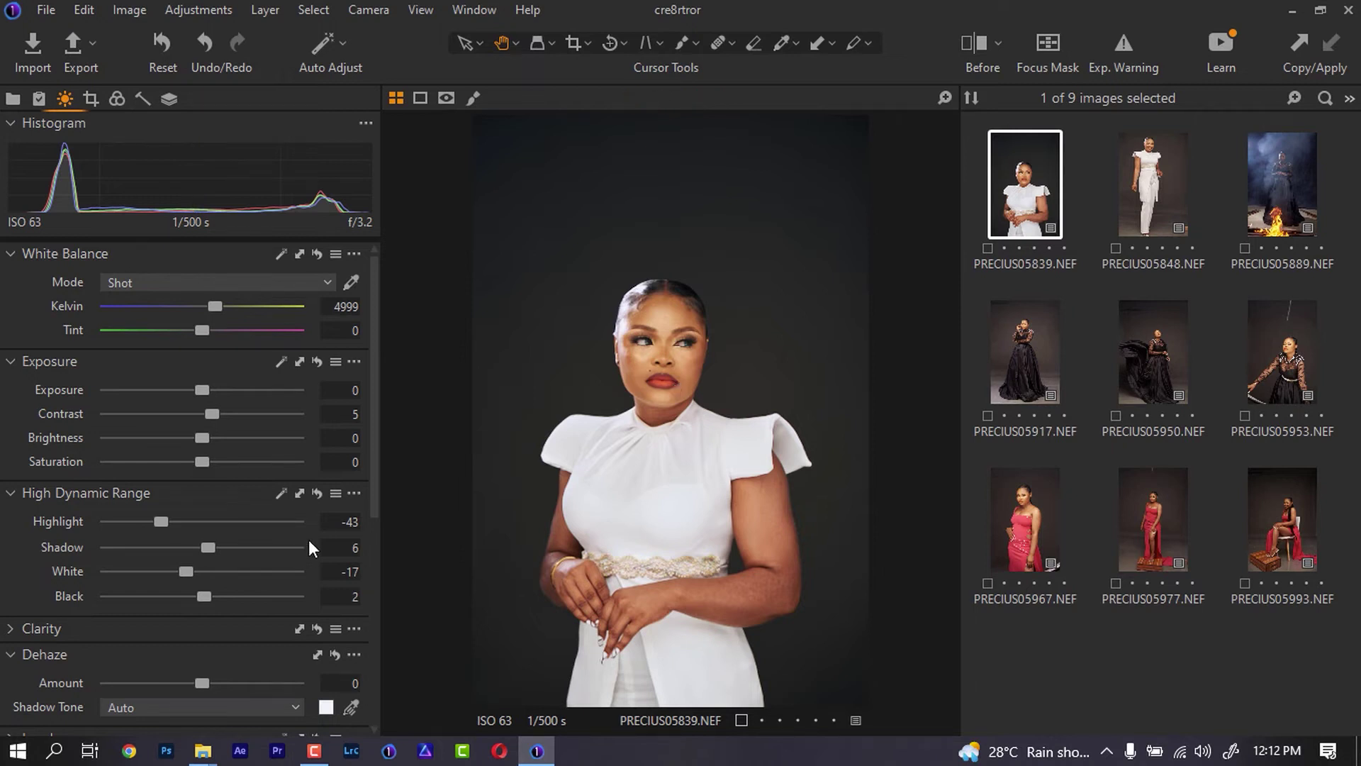
# In the basic Color Editor for PRECIUS05839.NEF, raise the orange Lightness slightly and set the red Saturation to -4.
pyautogui.moveTo(378, 462); pyautogui.dragTo(363, 564)
pyautogui.click(117, 100)
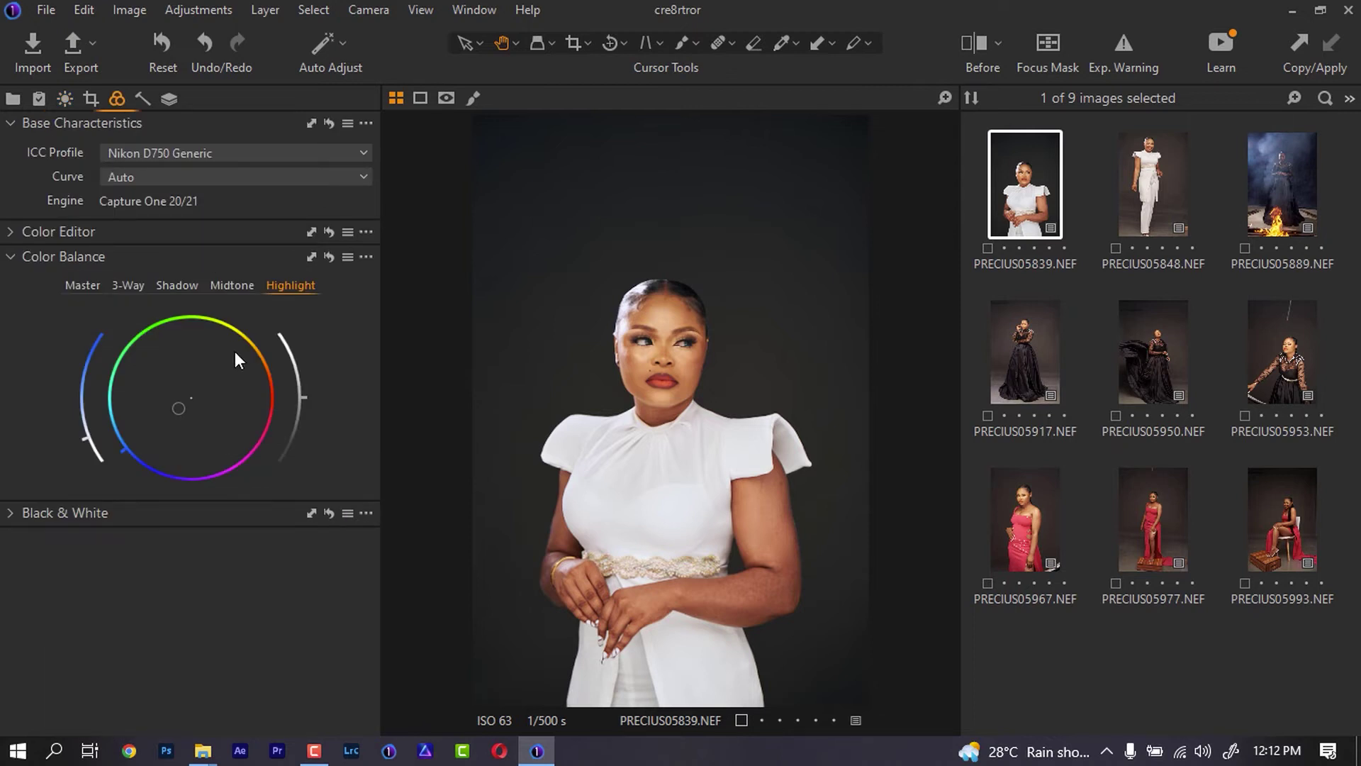
pyautogui.click(28, 229)
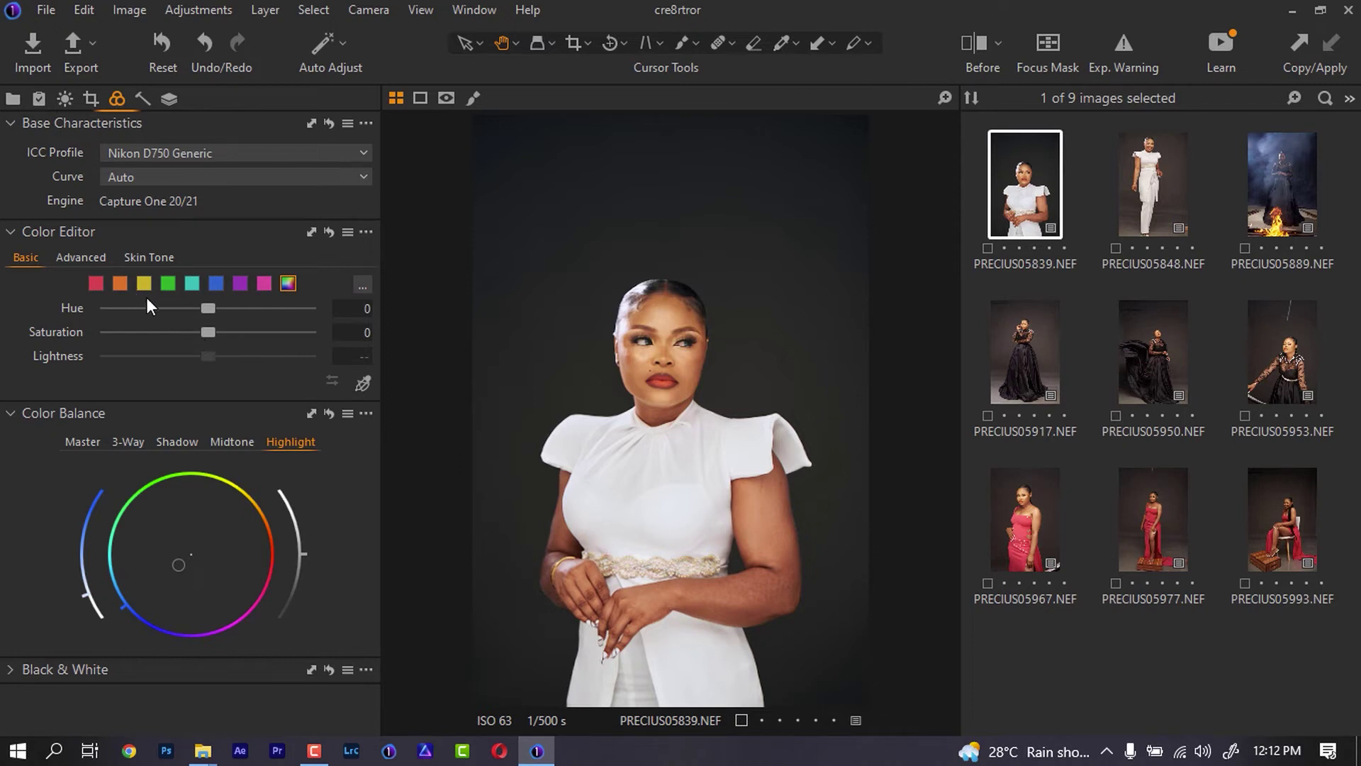
pyautogui.click(121, 284)
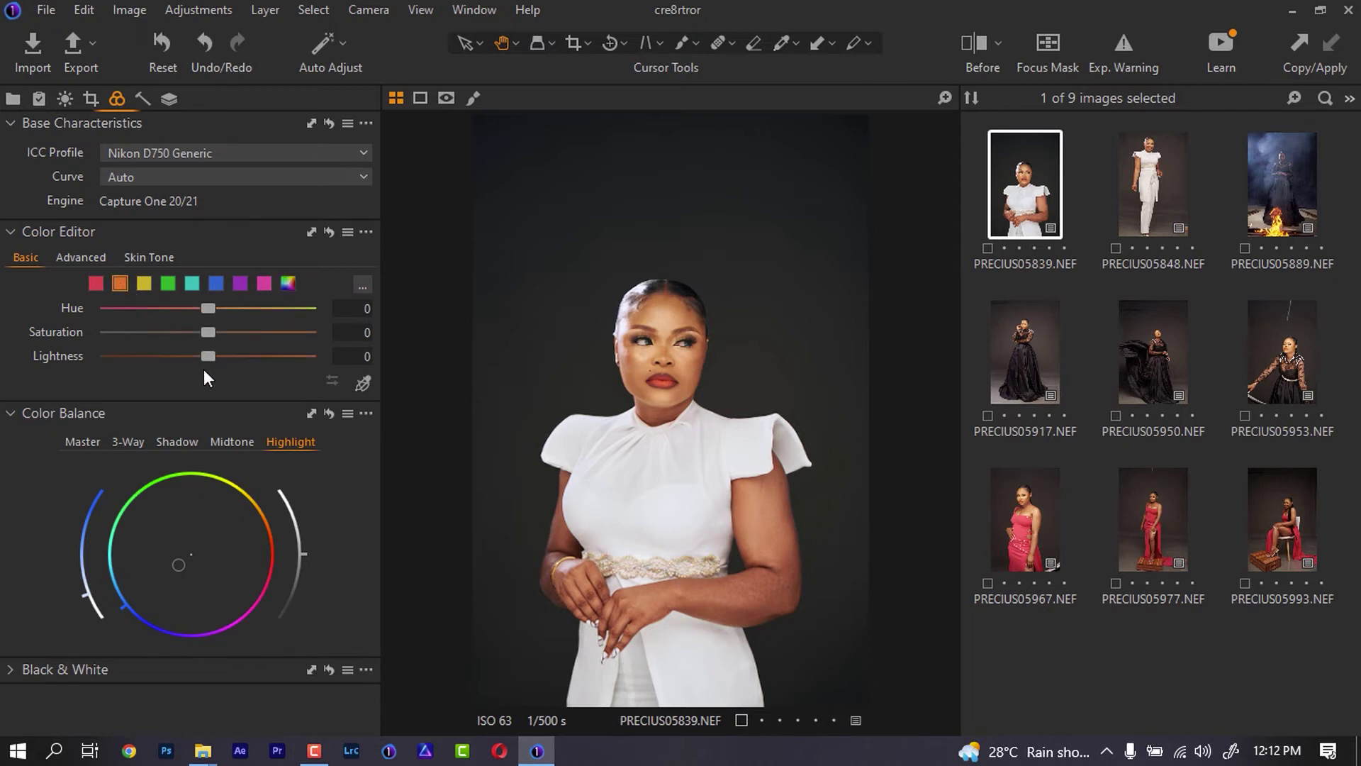
pyautogui.moveTo(208, 352); pyautogui.dragTo(213, 355)
pyautogui.click(100, 283)
pyautogui.click(366, 331)
pyautogui.write('-4')
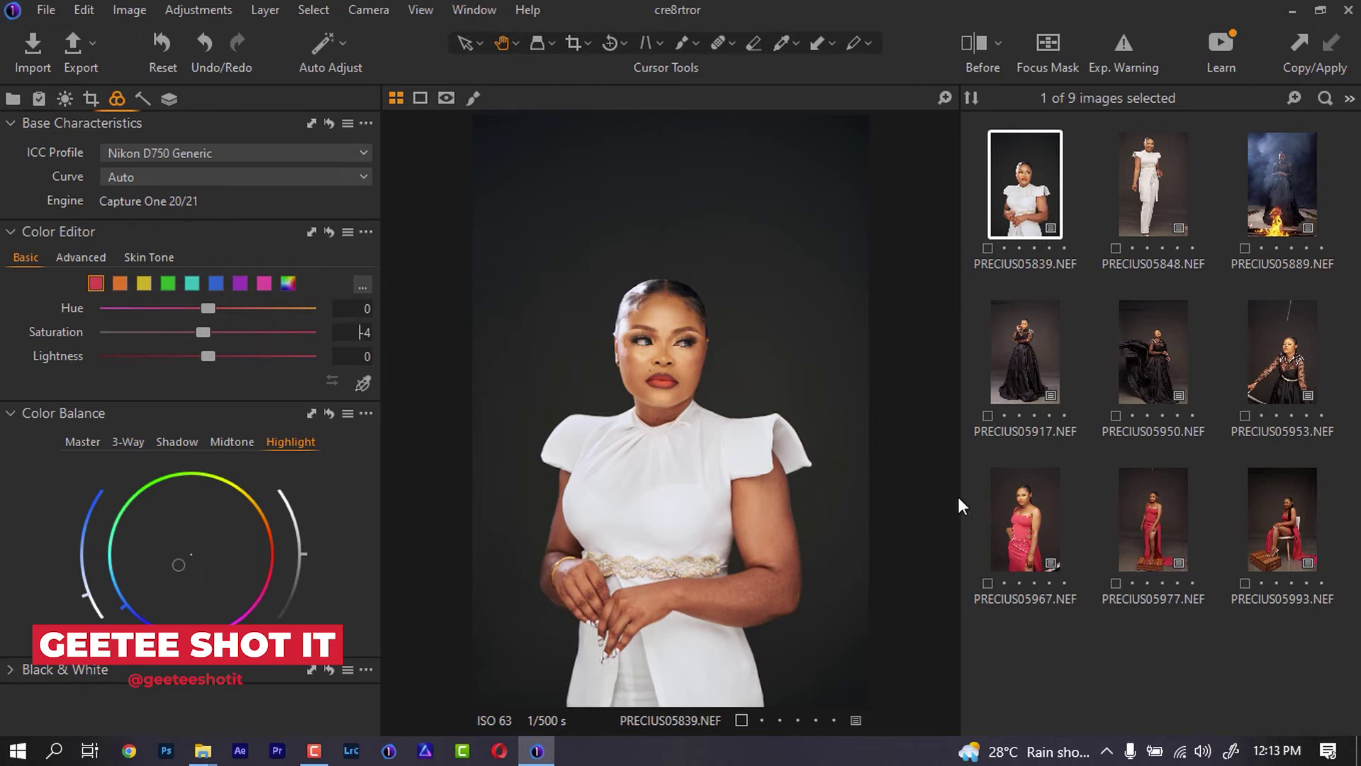
# Copy only the Color Balance adjustments from PRECIUS05839.NEF, apply them to PRECIUS05848.NEF, and compare the two portraits.
pyautogui.click(312, 231)
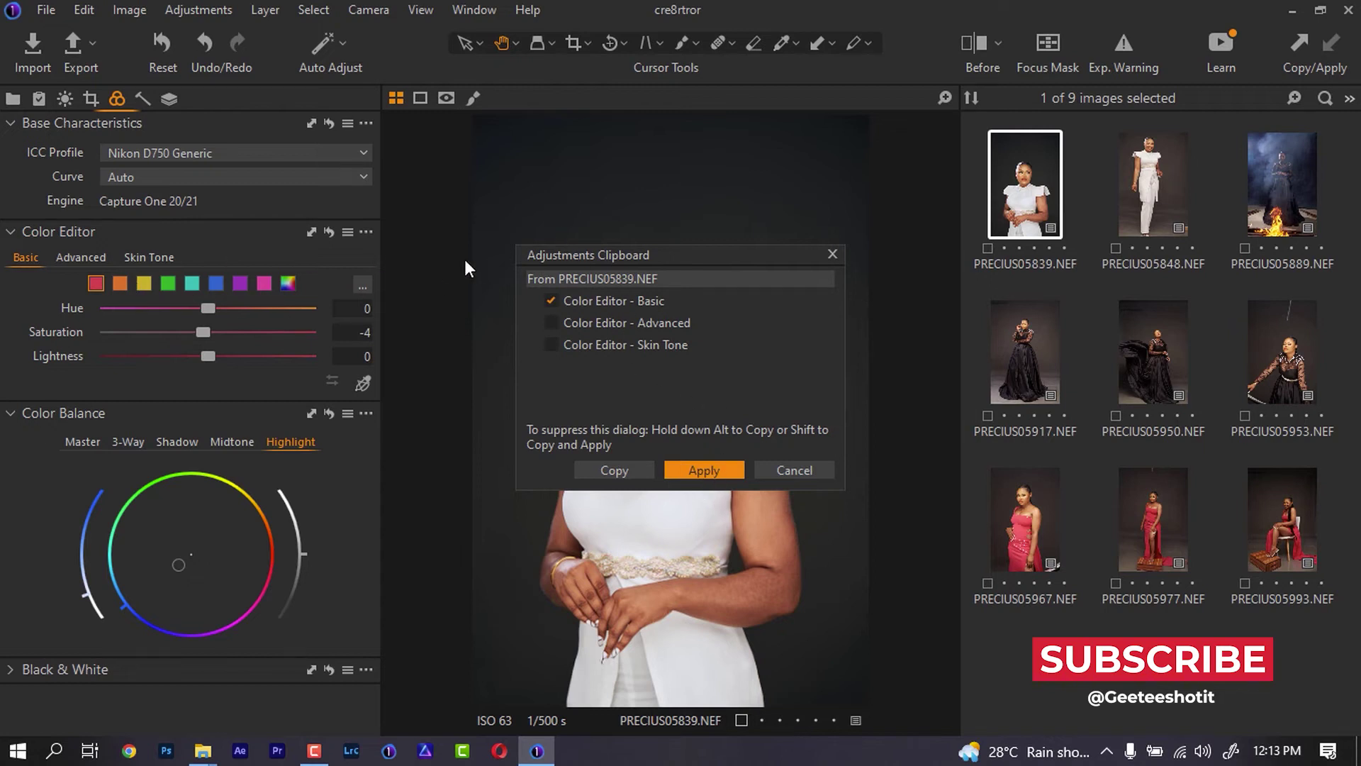
pyautogui.click(789, 470)
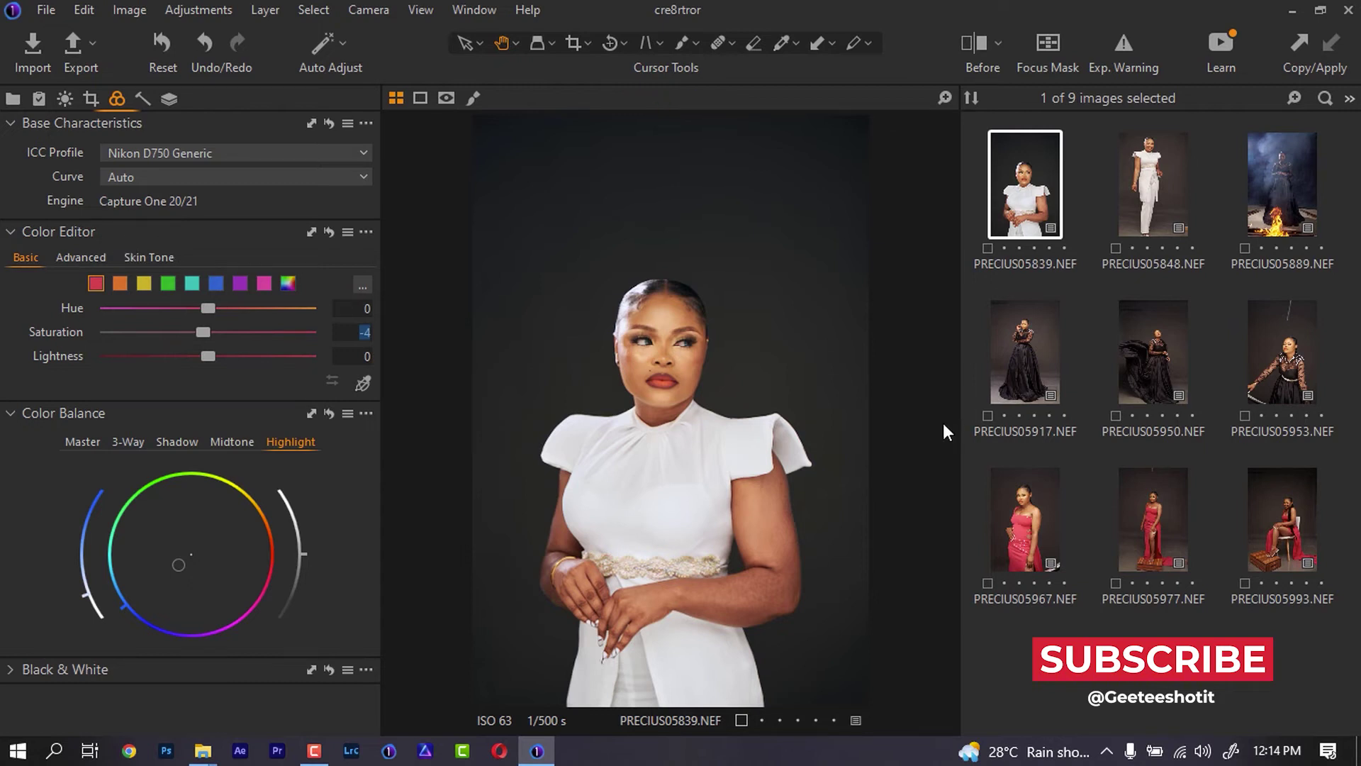
pyautogui.click(313, 413)
pyautogui.click(630, 468)
pyautogui.click(1152, 186)
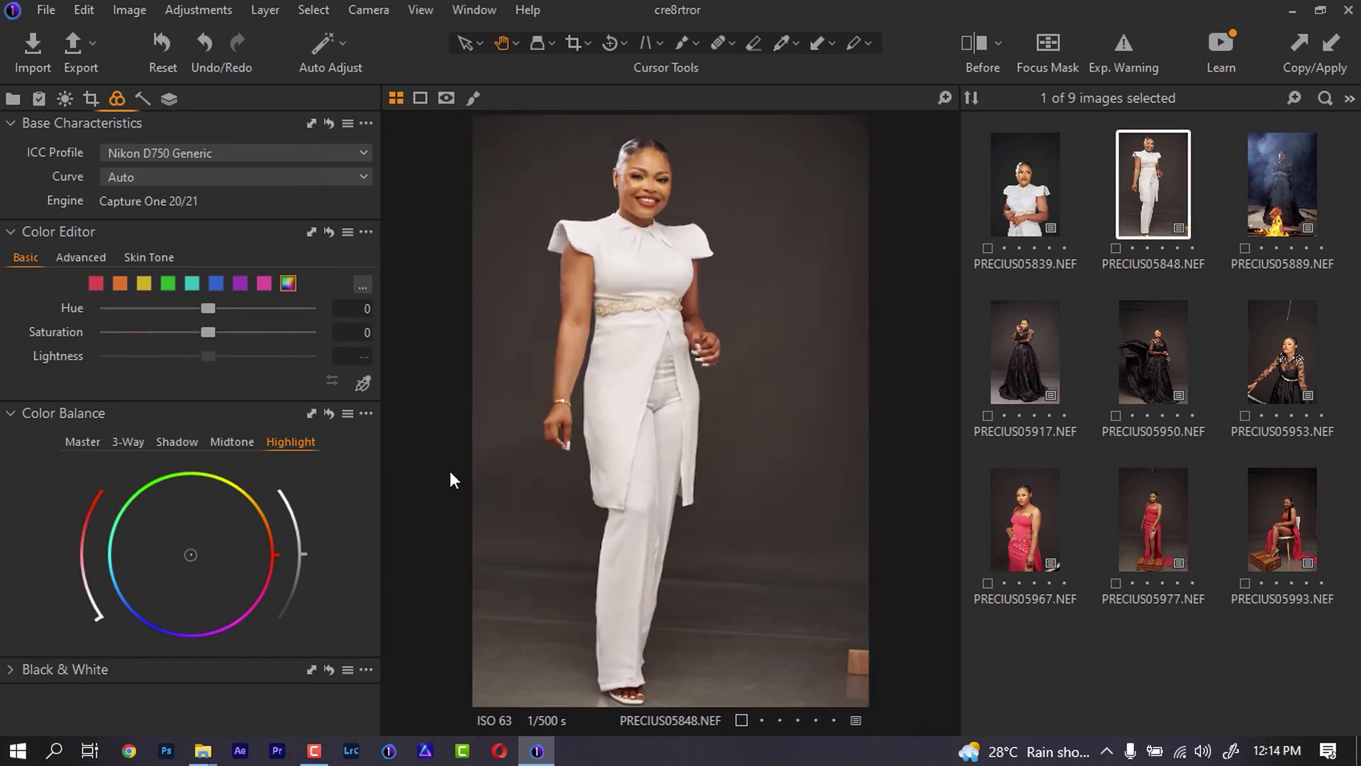
pyautogui.click(1331, 44)
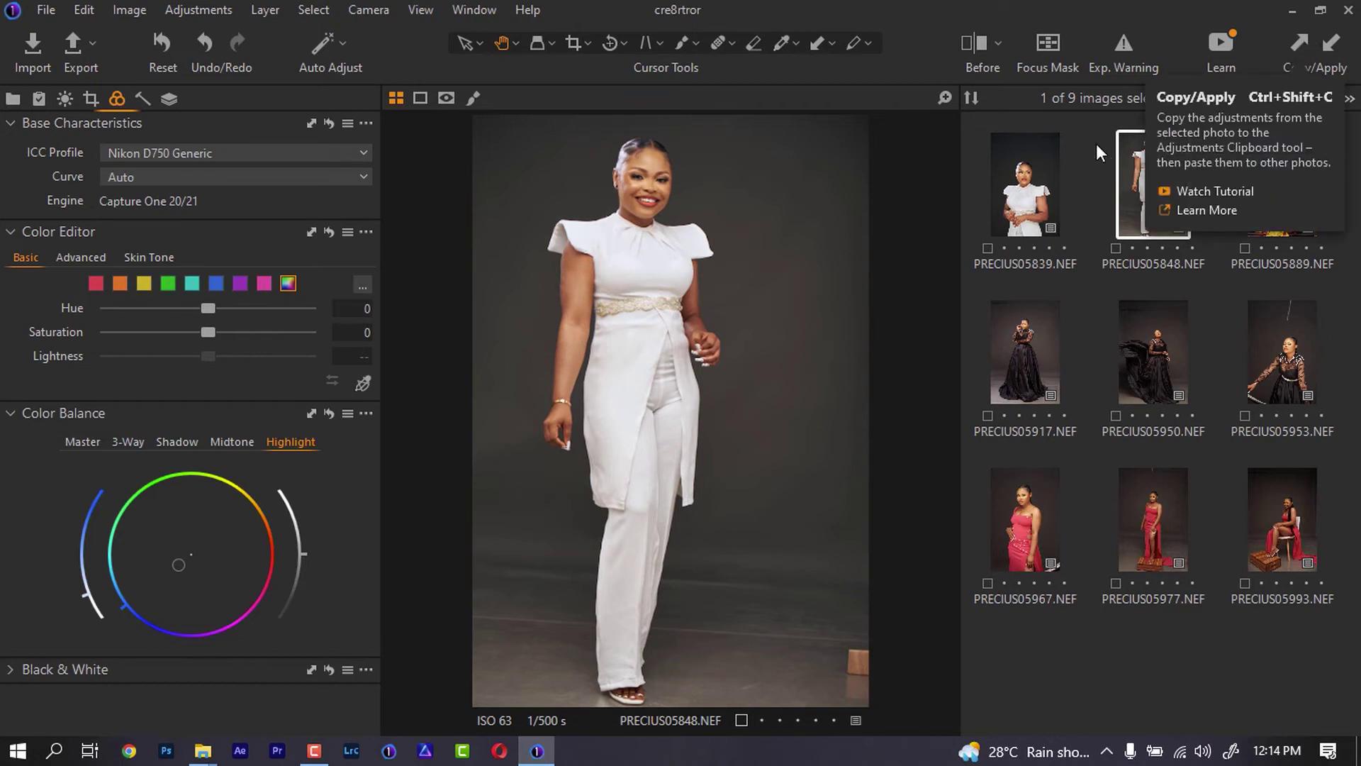
pyautogui.click(1035, 186)
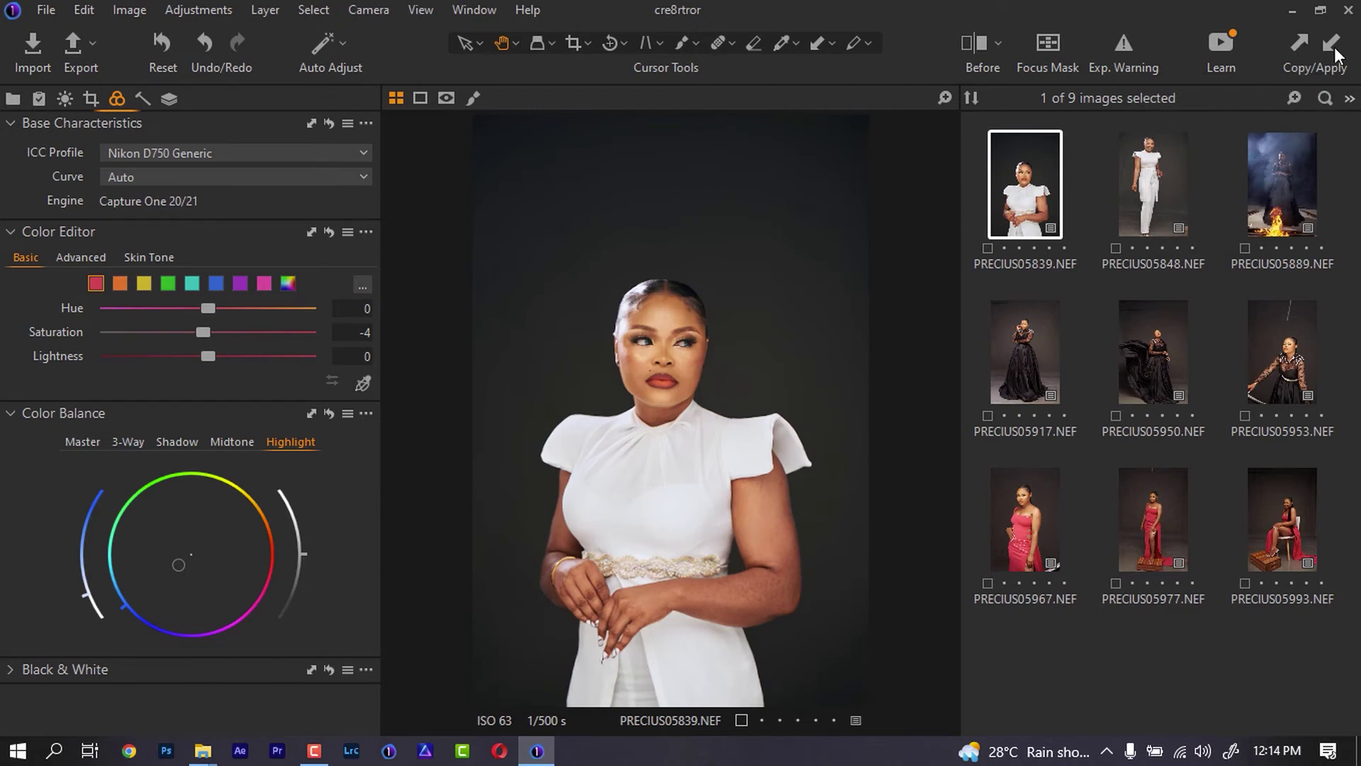
pyautogui.click(1150, 177)
pyautogui.click(1333, 47)
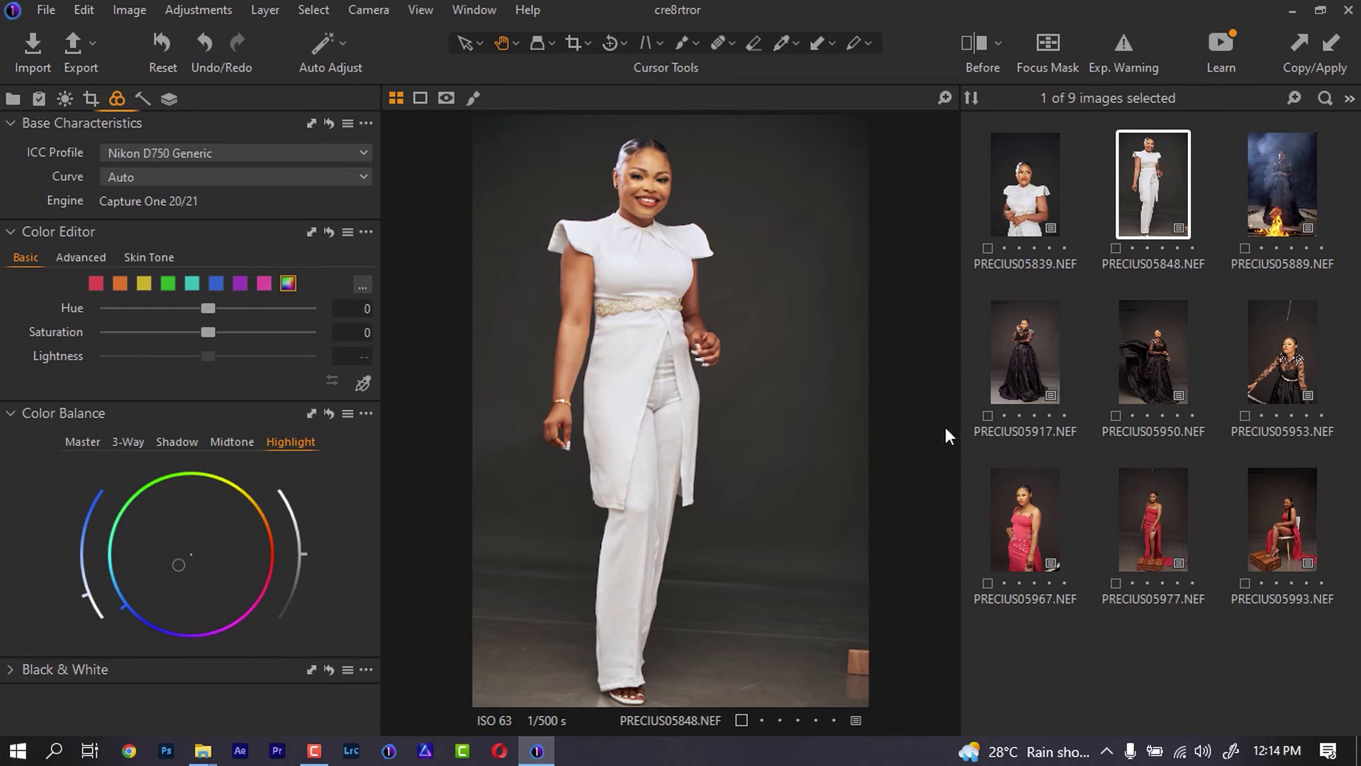
# Compare PRECIUS05848.NEF with its unedited before view several times.
pyautogui.press('y')
pyautogui.press('y')
pyautogui.press('y')
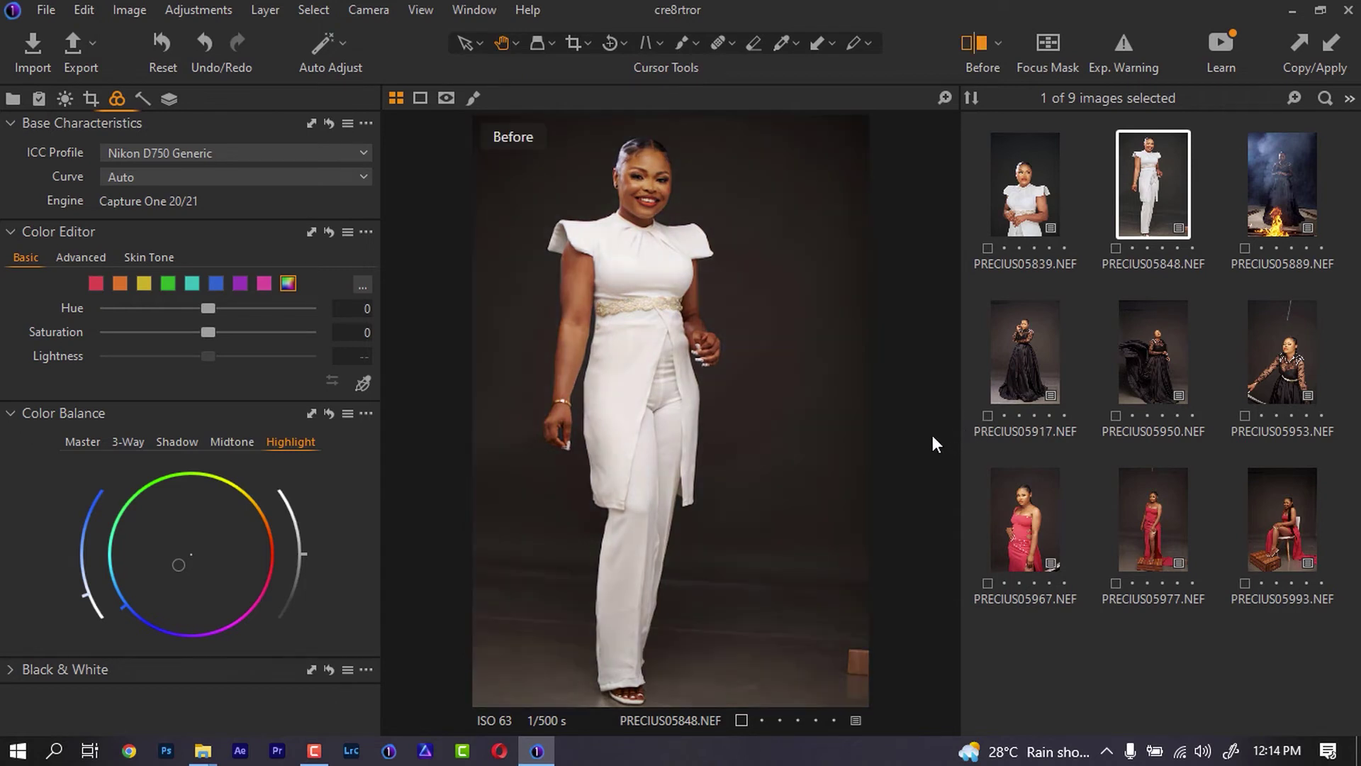
pyautogui.press('y')
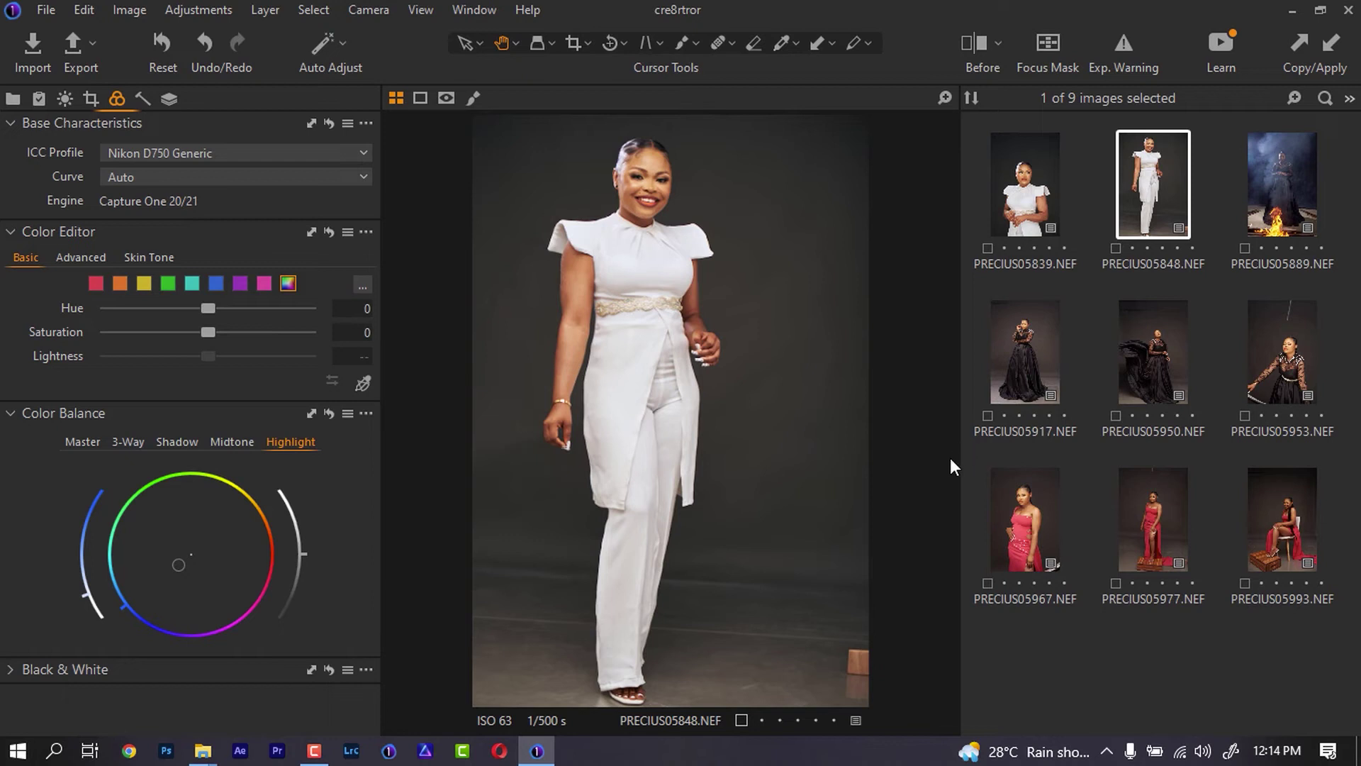
pyautogui.press('y')
pyautogui.press('y')
# Apply the copied Color Balance adjustments to the seven images from PRECIUS05889.NEF through PRECIUS05993.NEF.
pyautogui.click(1294, 207)
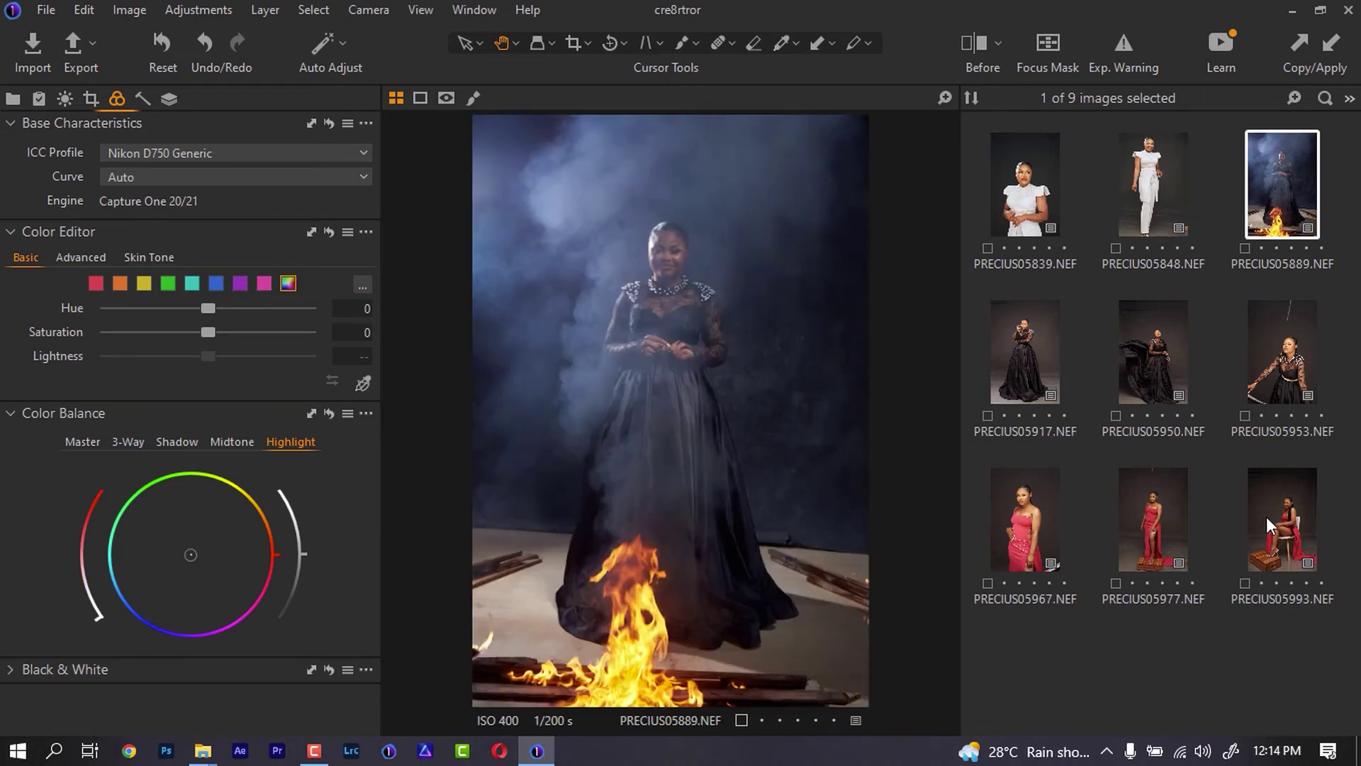
pyautogui.keyDown('shift'); pyautogui.click(1266, 516); pyautogui.keyUp('shift')
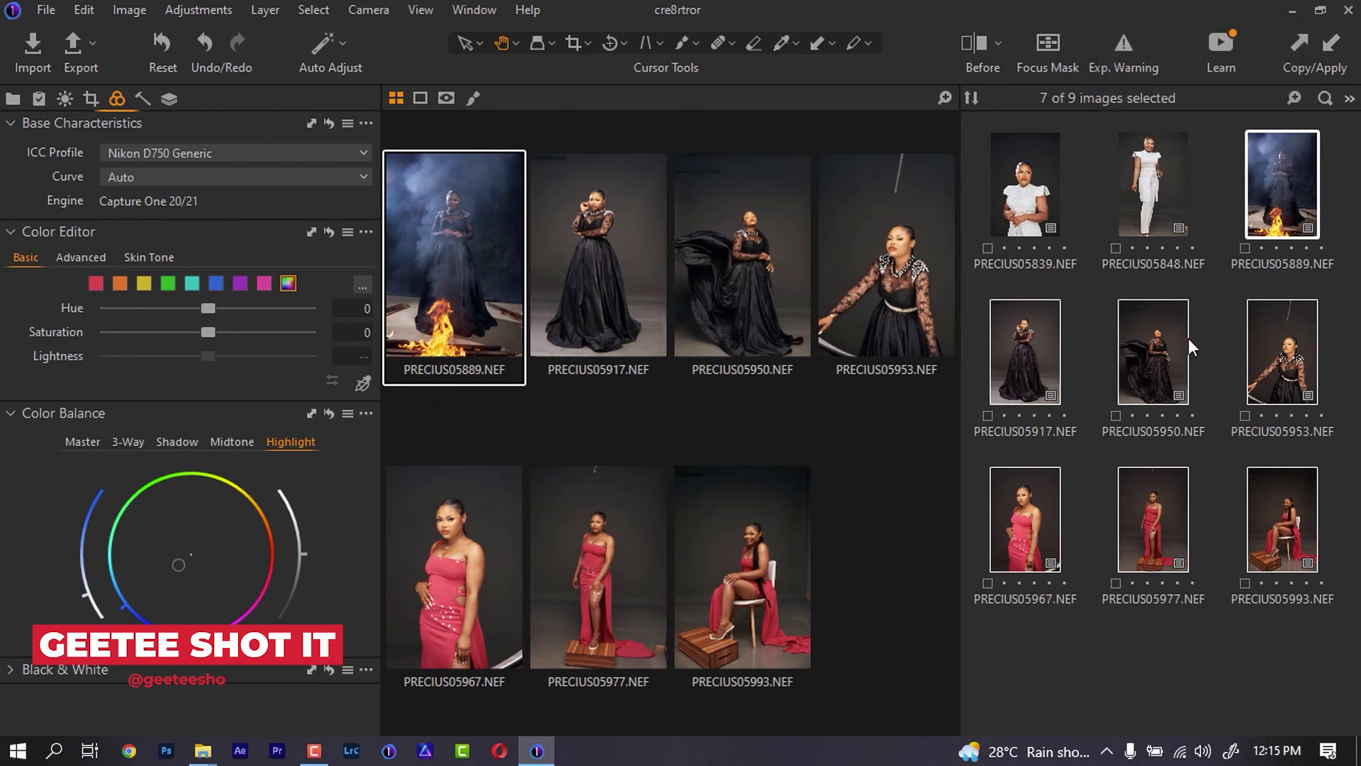
# Compare PRECIUS05950.NEF with its before view and shift its Color Balance Midtone slightly toward yellow-green.
pyautogui.click(1143, 390)
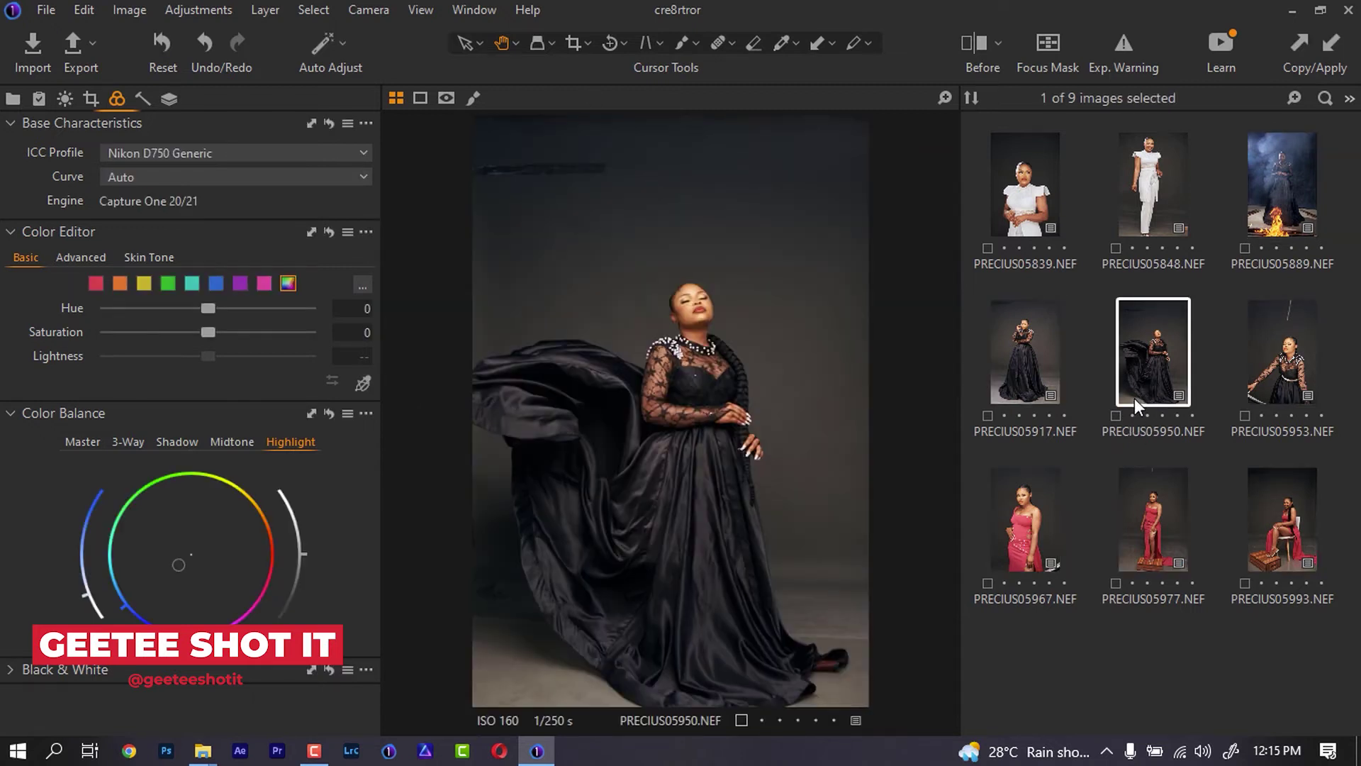
pyautogui.press('y')
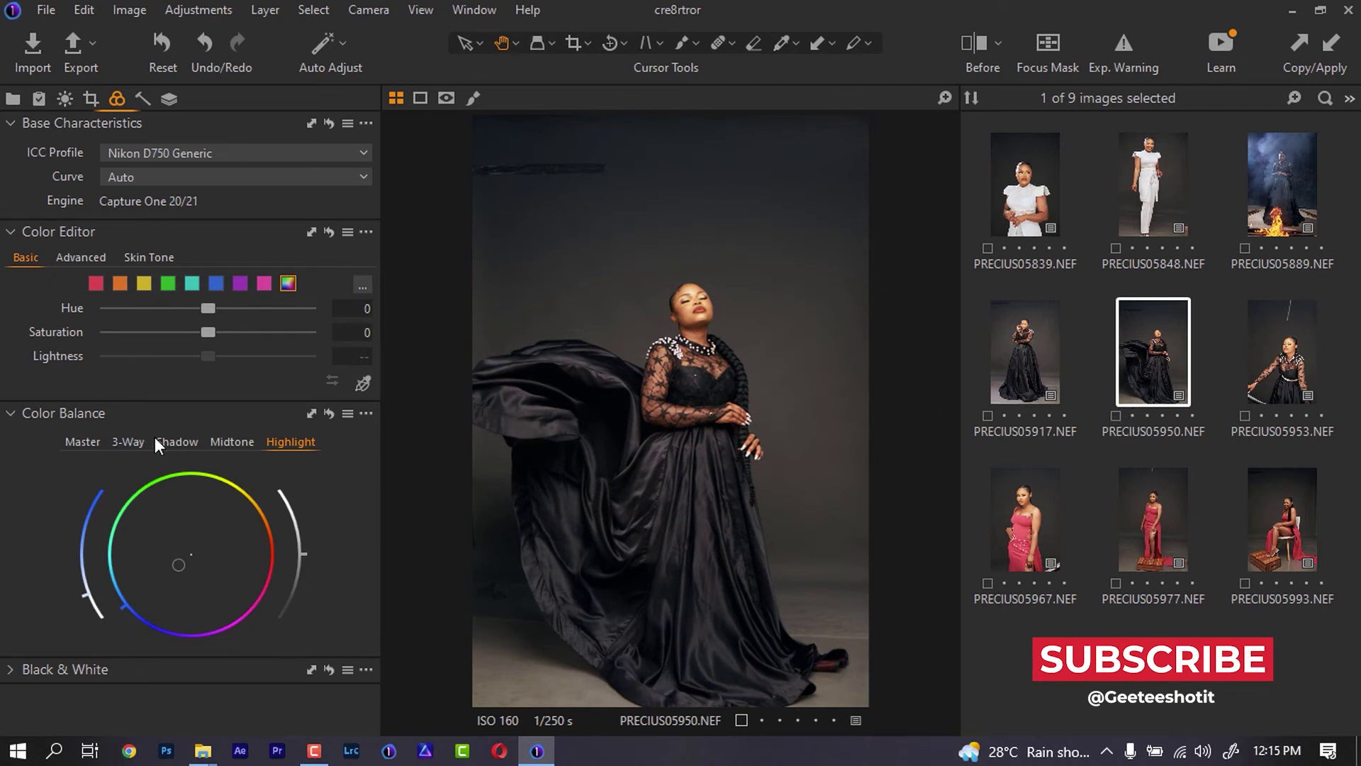
pyautogui.click(221, 445)
pyautogui.moveTo(197, 551)
pyautogui.mouseDown()
pyautogui.moveTo(185, 538)
pyautogui.moveTo(195, 545)
pyautogui.mouseUp()
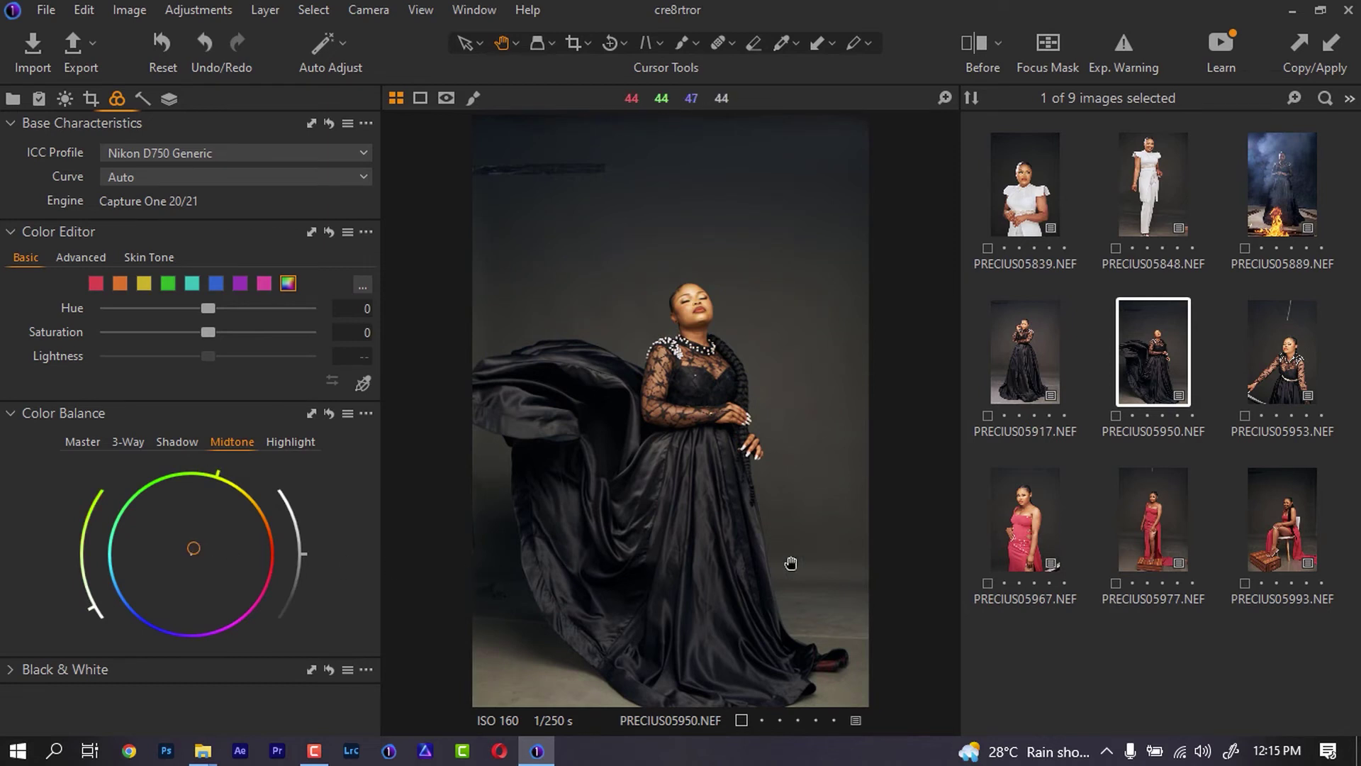
# Set PRECIUS05953.NEF to Exposure -0.04 and its High Dynamic Range to Highlight -62 and White -34.
pyautogui.click(1018, 351)
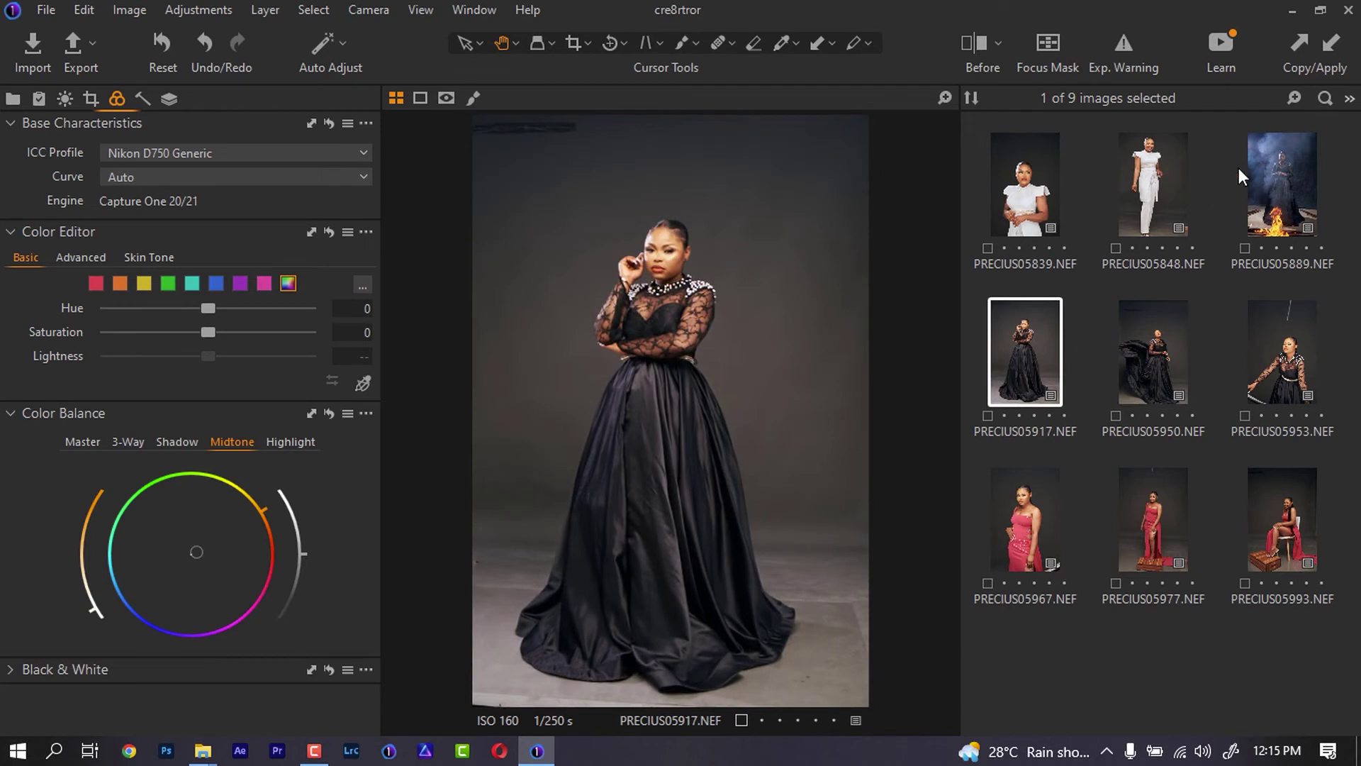
pyautogui.click(1309, 388)
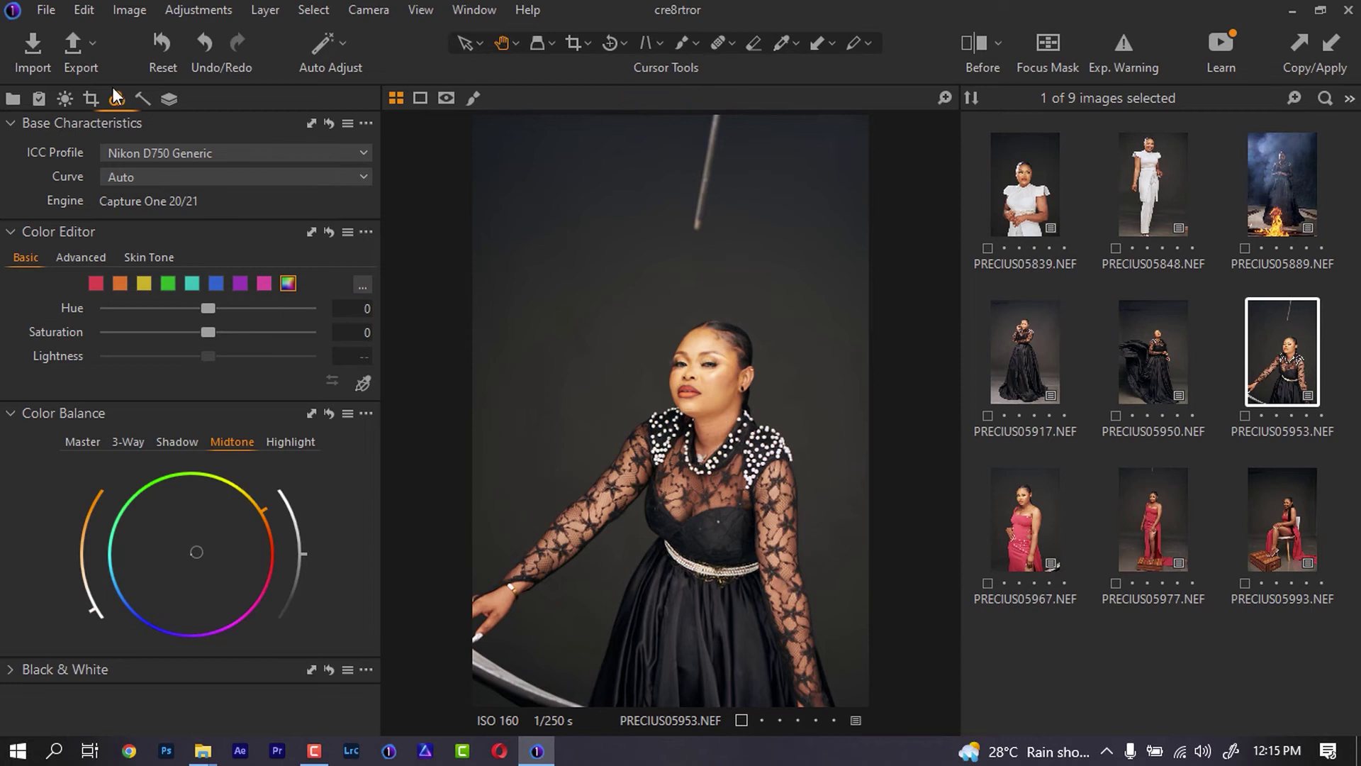
pyautogui.click(40, 99)
pyautogui.click(118, 100)
pyautogui.click(70, 96)
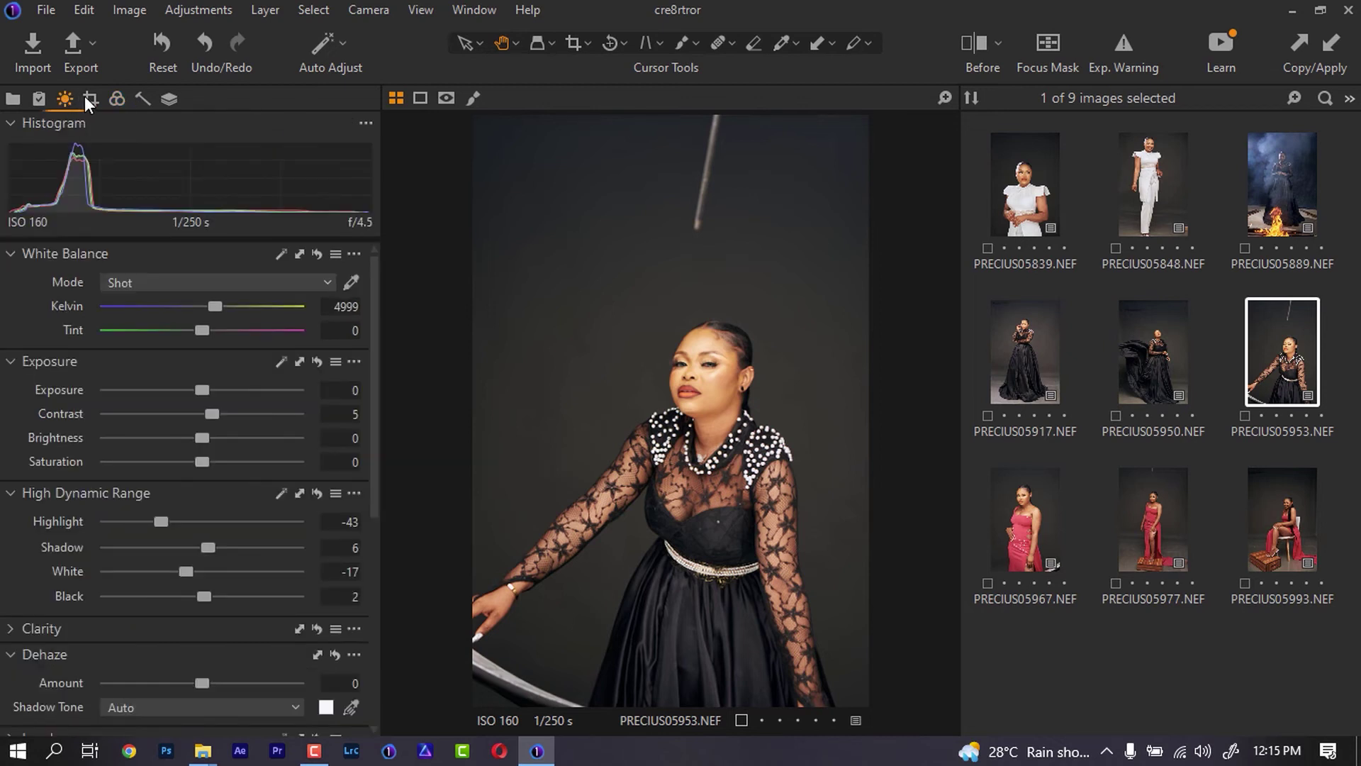
pyautogui.moveTo(196, 386); pyautogui.dragTo(206, 390)
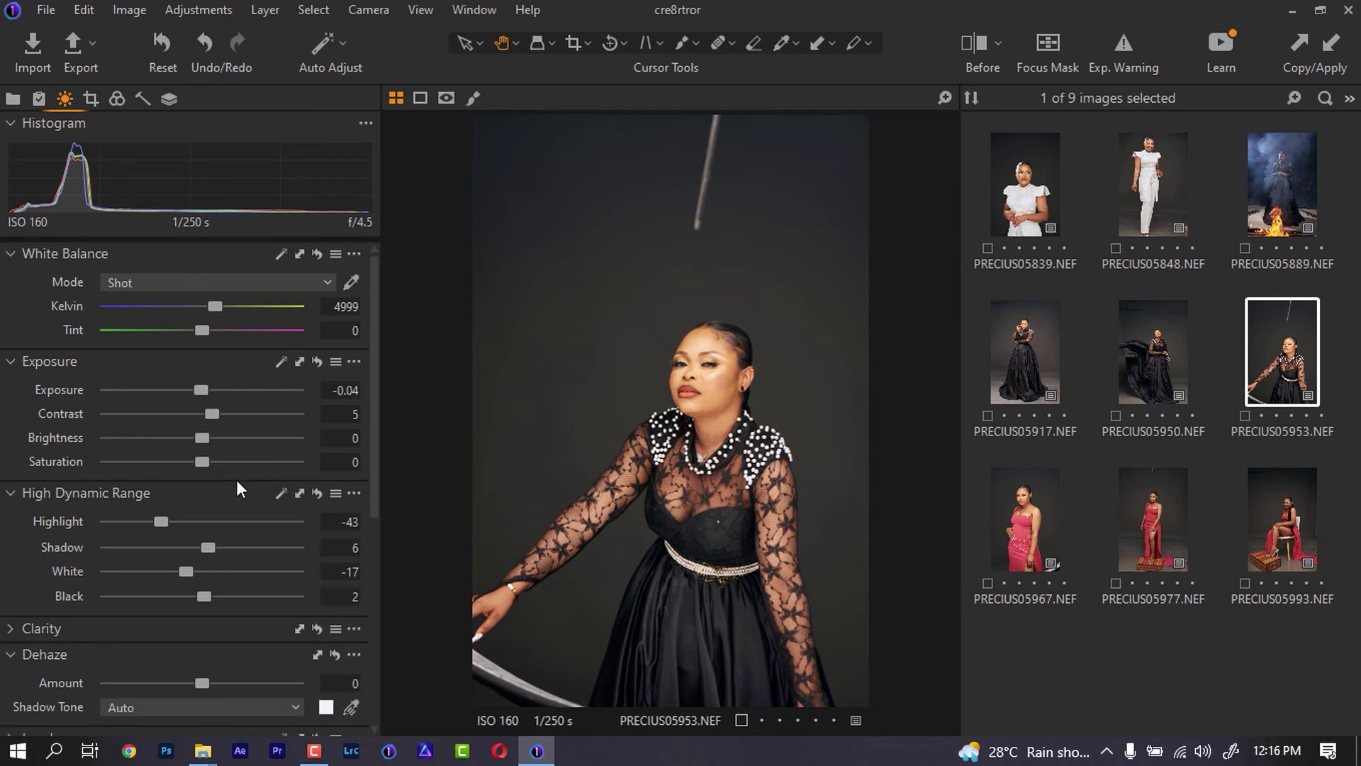
pyautogui.moveTo(169, 519); pyautogui.dragTo(130, 524)
pyautogui.scroll(2, 623, 439)
pyautogui.moveTo(159, 521)
pyautogui.mouseDown()
pyautogui.moveTo(134, 523)
pyautogui.moveTo(235, 518)
pyautogui.moveTo(108, 545)
pyautogui.moveTo(178, 546)
pyautogui.moveTo(143, 543)
pyautogui.mouseUp()
pyautogui.scroll(-5, 189, 569)
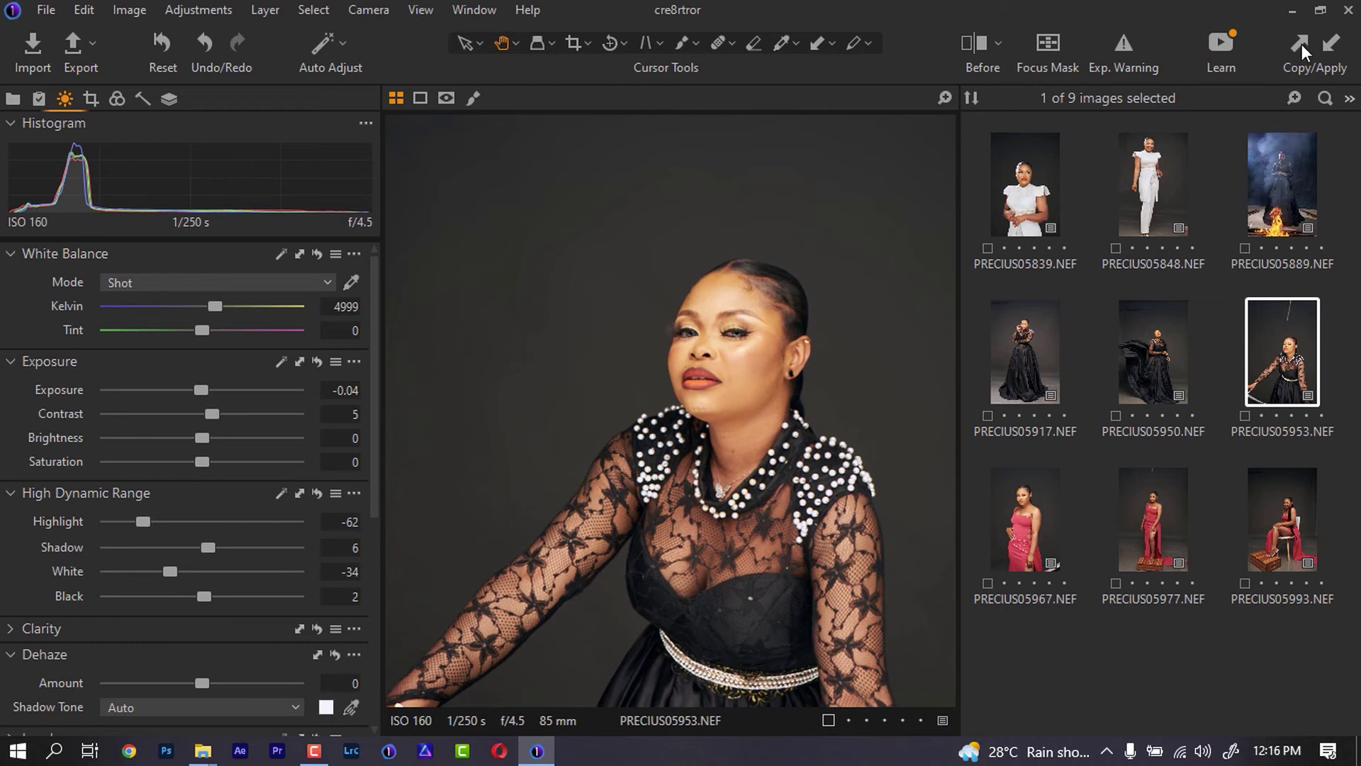
# Copy the adjustments from PRECIUS05953.NEF and apply them to PRECIUS05917.NEF and PRECIUS05967.NEF.
pyautogui.click(1025, 339)
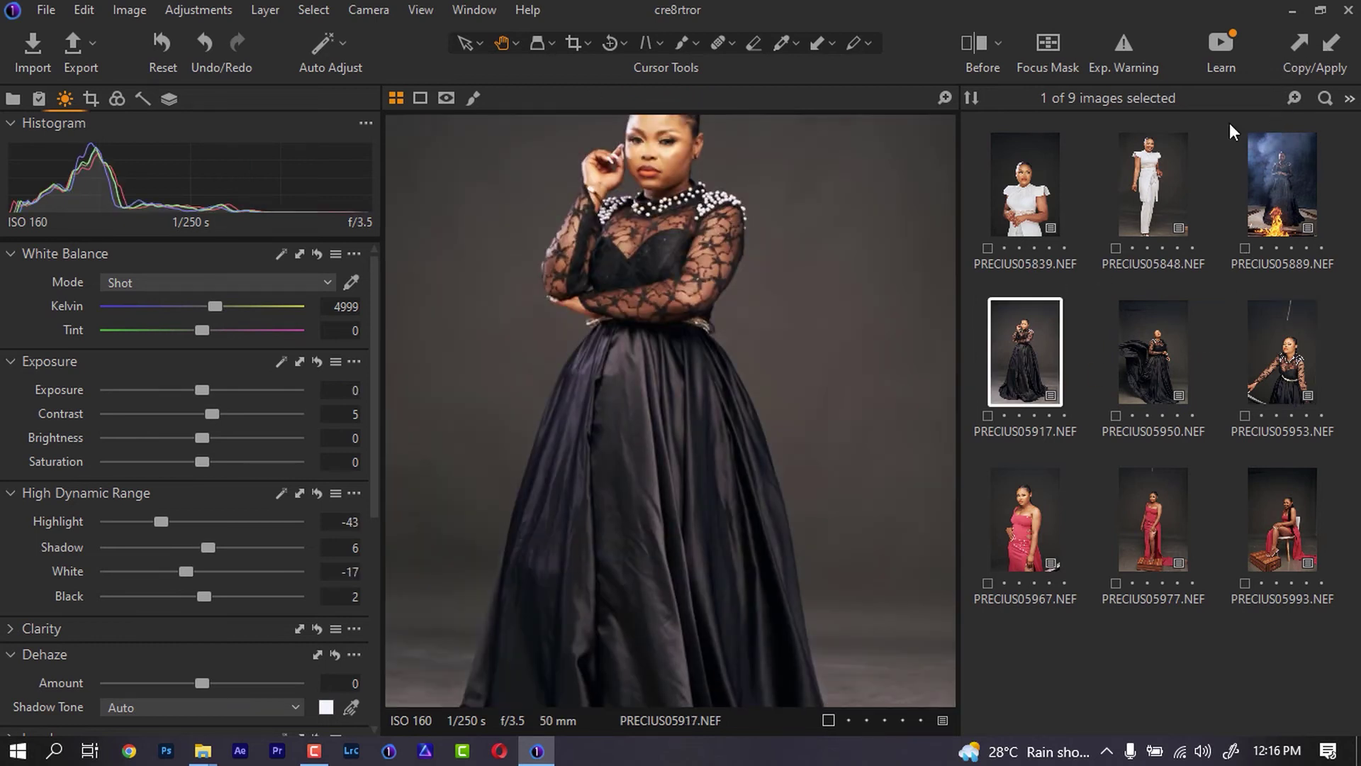
pyautogui.click(1330, 44)
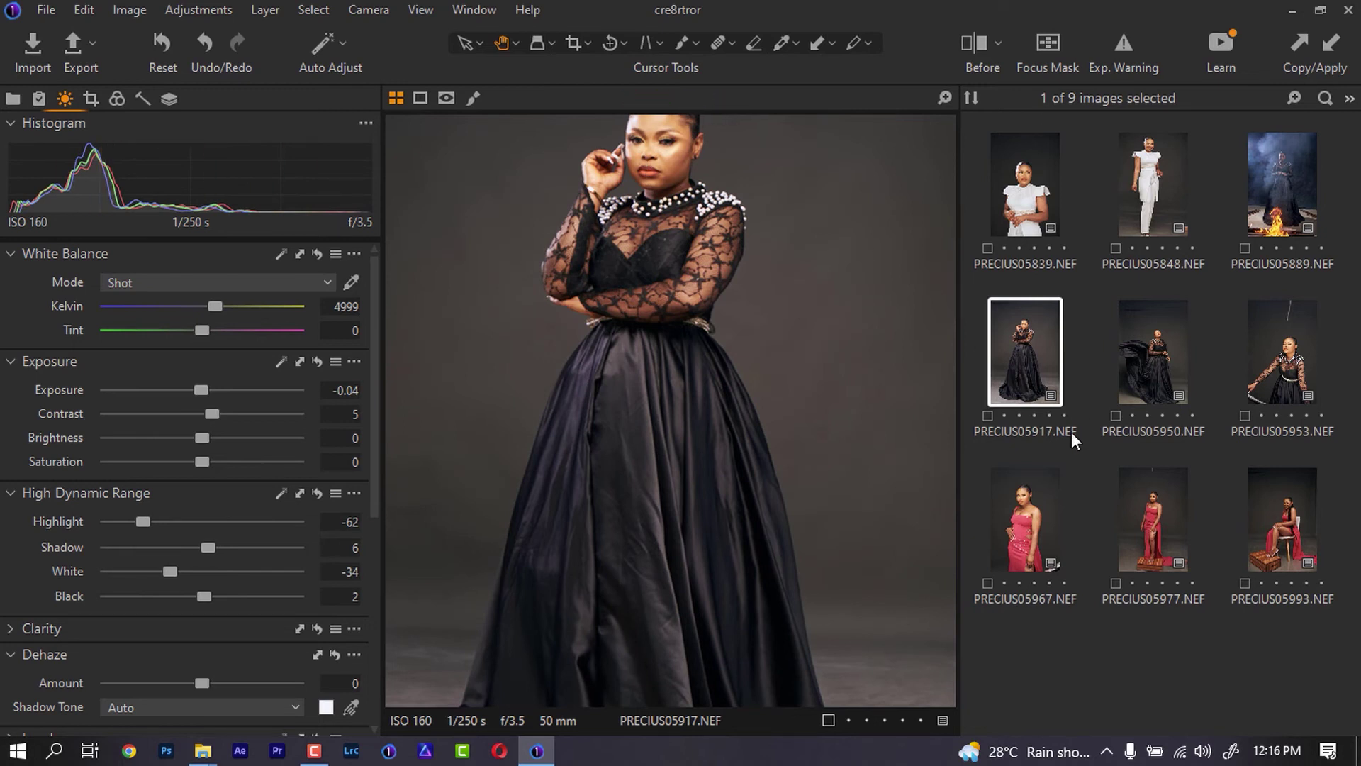
pyautogui.click(1004, 522)
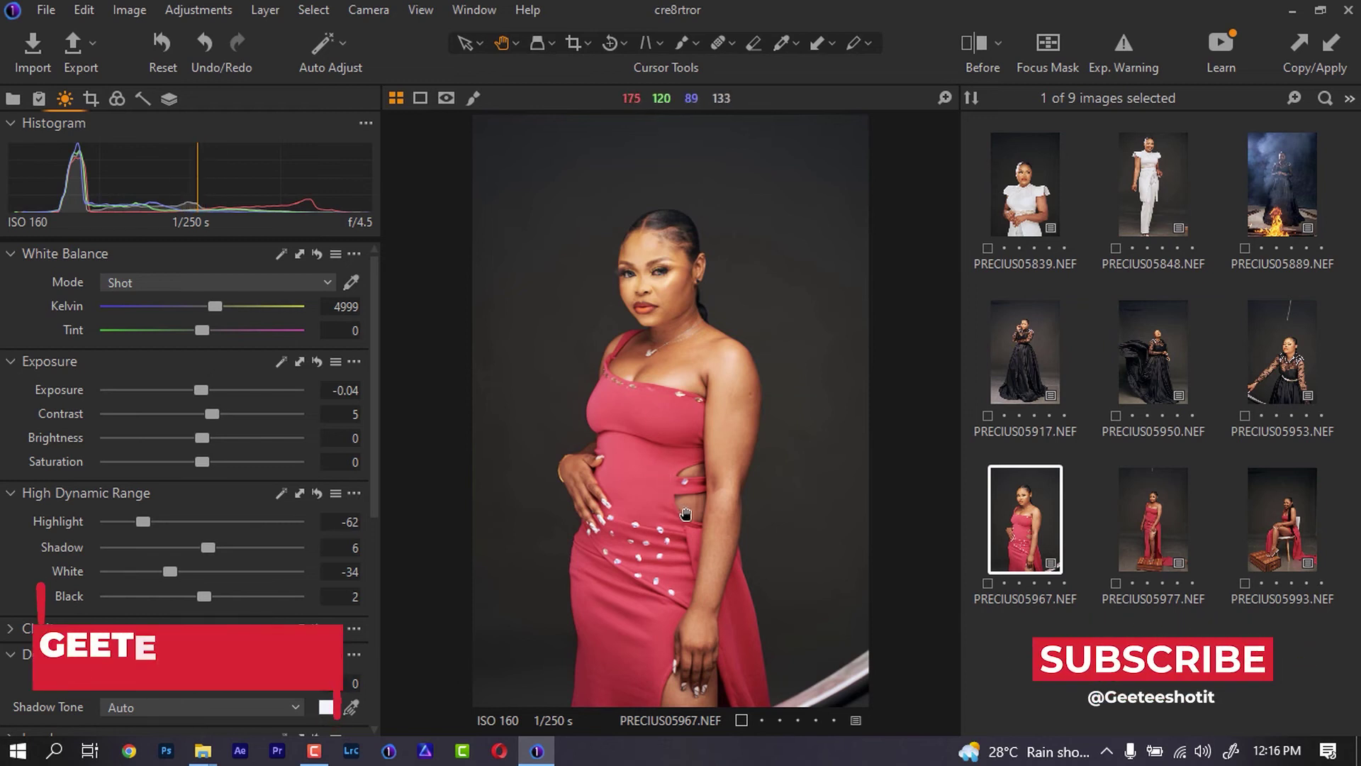
# Set the Exposure of PRECIUS05977.NEF to 0.17.
pyautogui.click(1147, 541)
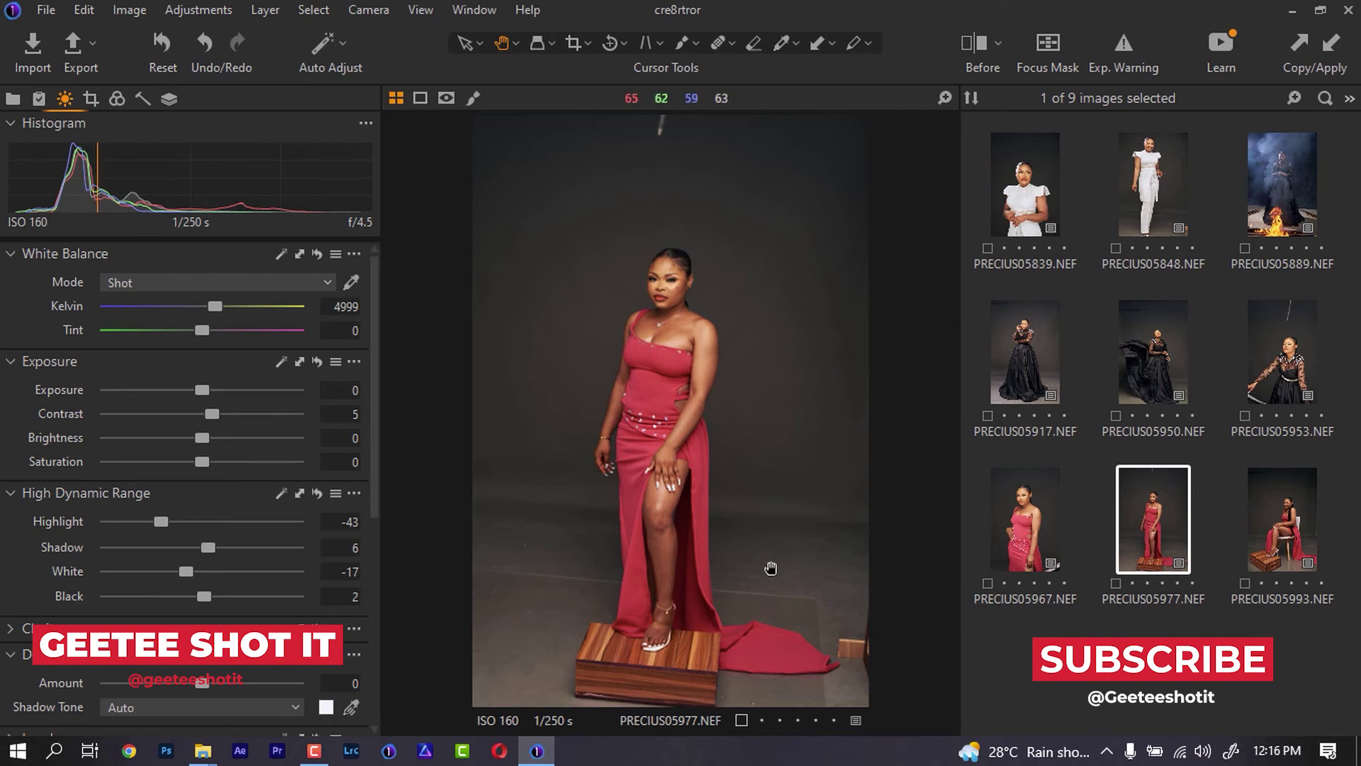
pyautogui.moveTo(204, 389); pyautogui.dragTo(209, 386)
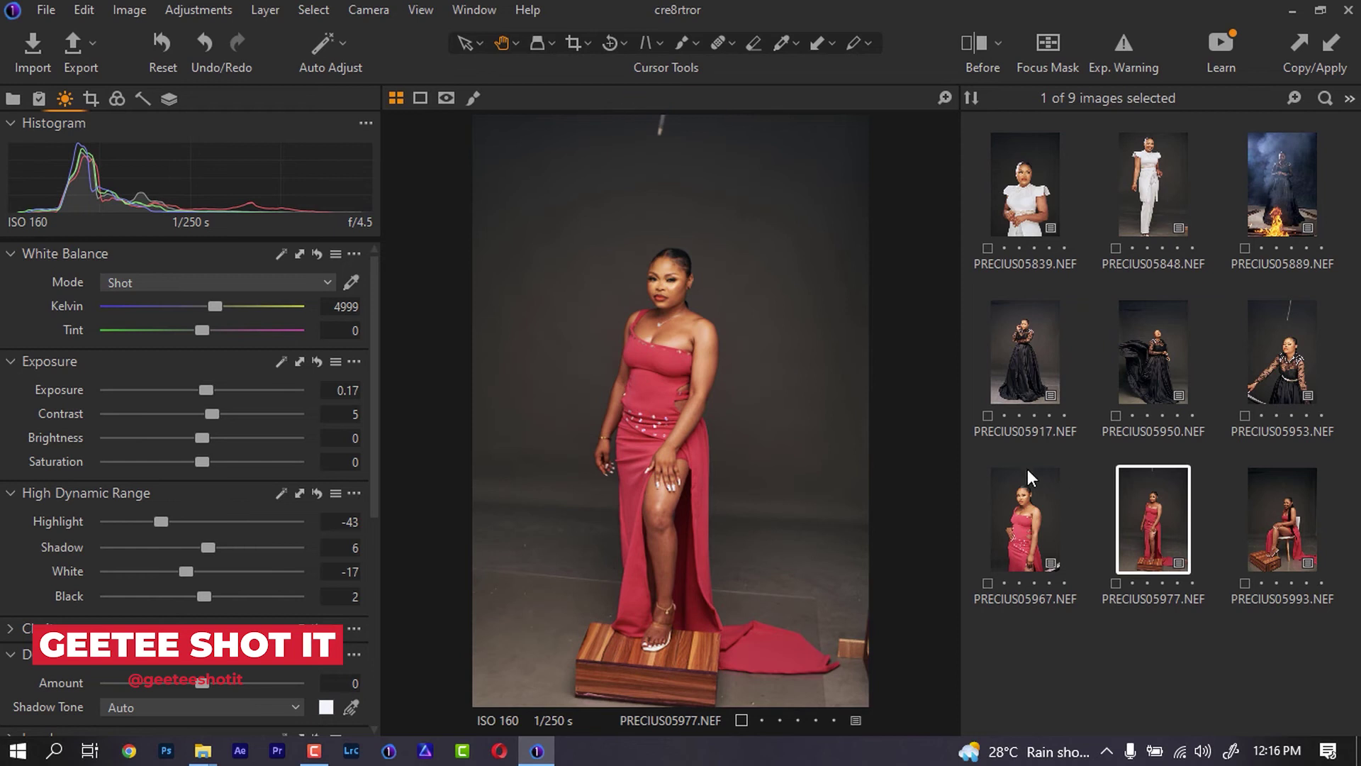
pyautogui.click(1014, 512)
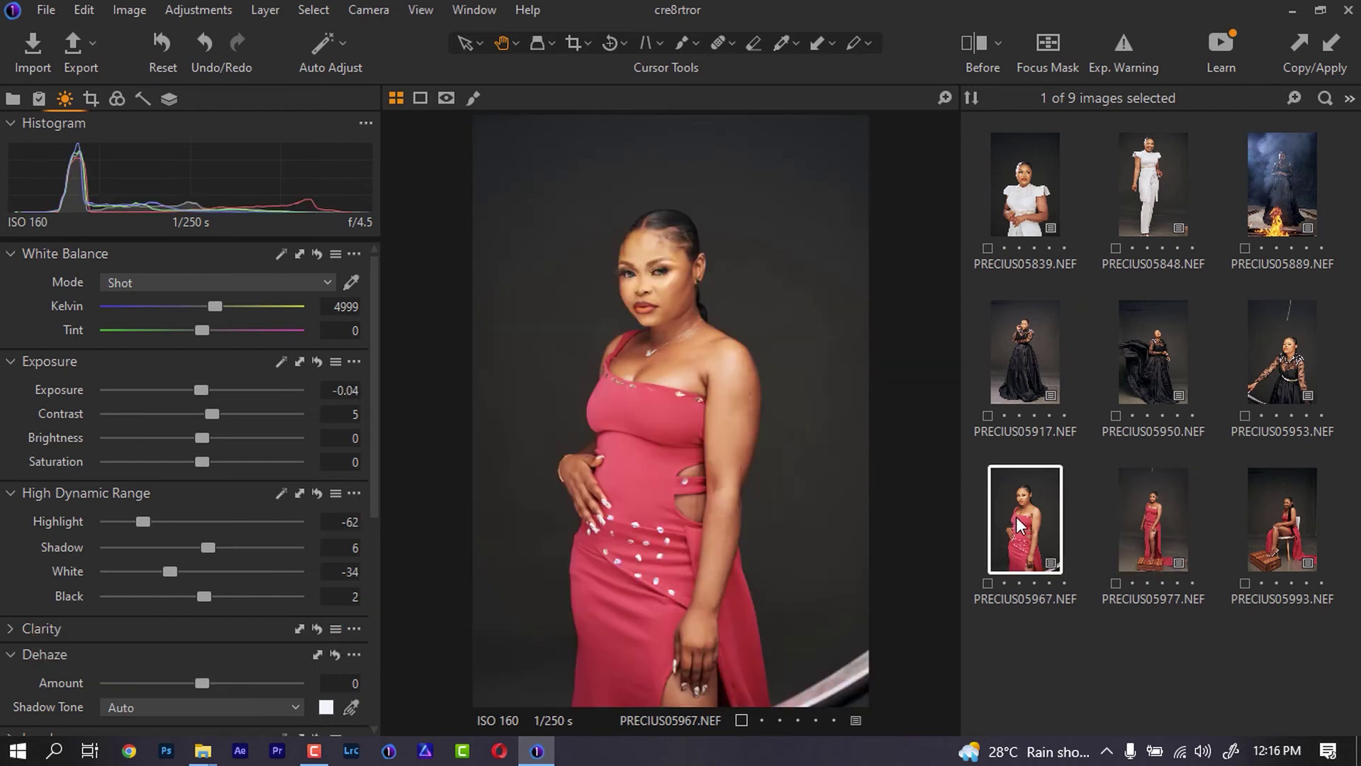
pyautogui.keyDown('shift'); pyautogui.click(1292, 513); pyautogui.keyUp('shift')
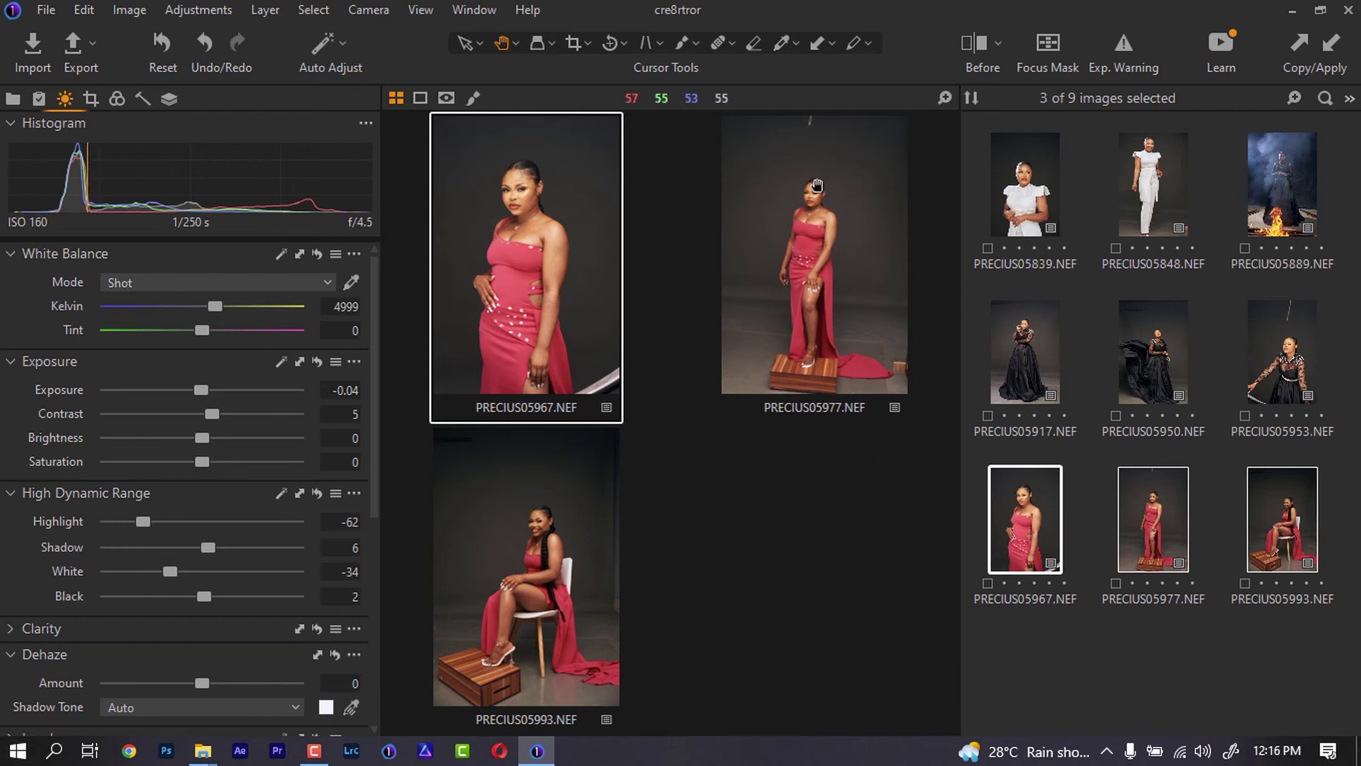
pyautogui.moveTo(204, 392)
pyautogui.mouseDown()
pyautogui.moveTo(214, 385)
pyautogui.moveTo(201, 385)
pyautogui.mouseUp()
pyautogui.click(1110, 528)
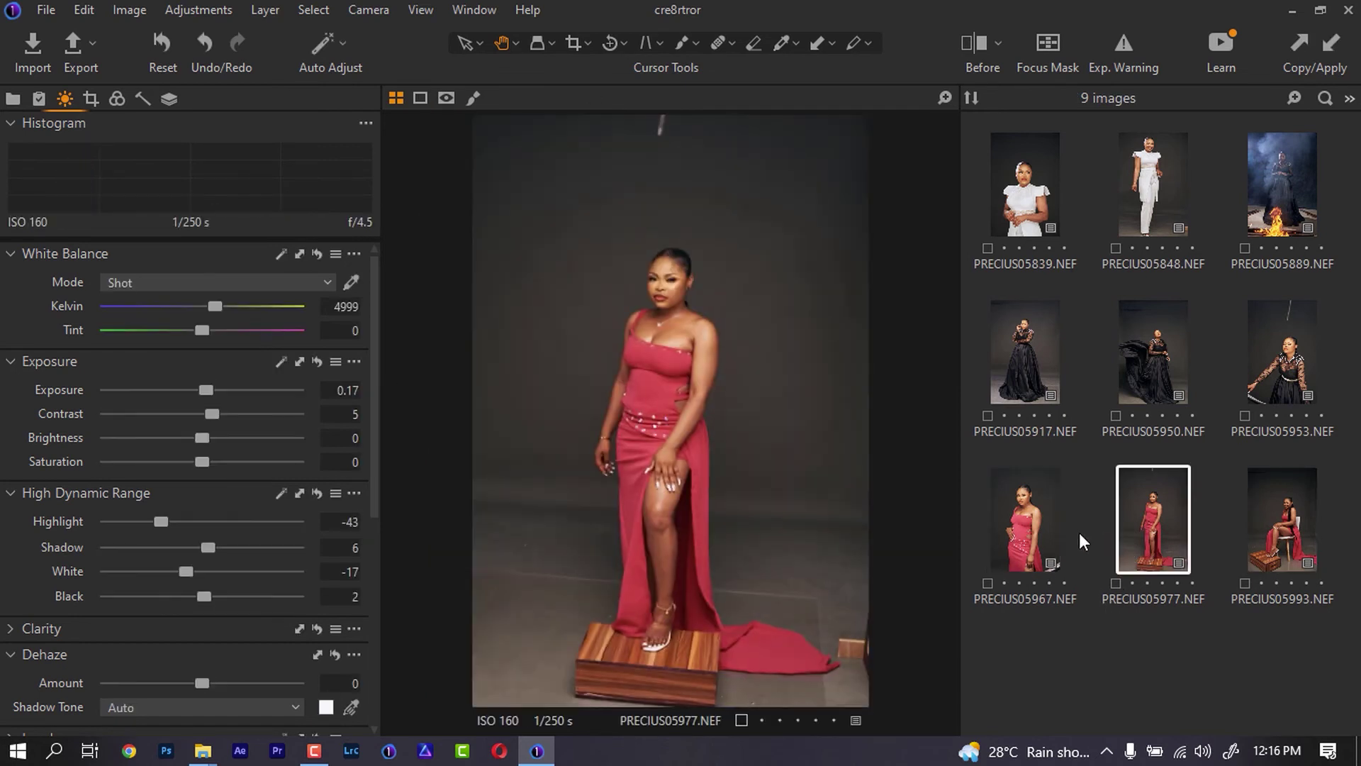
pyautogui.click(1080, 531)
pyautogui.keyDown('shift'); pyautogui.click(1283, 529); pyautogui.keyUp('shift')
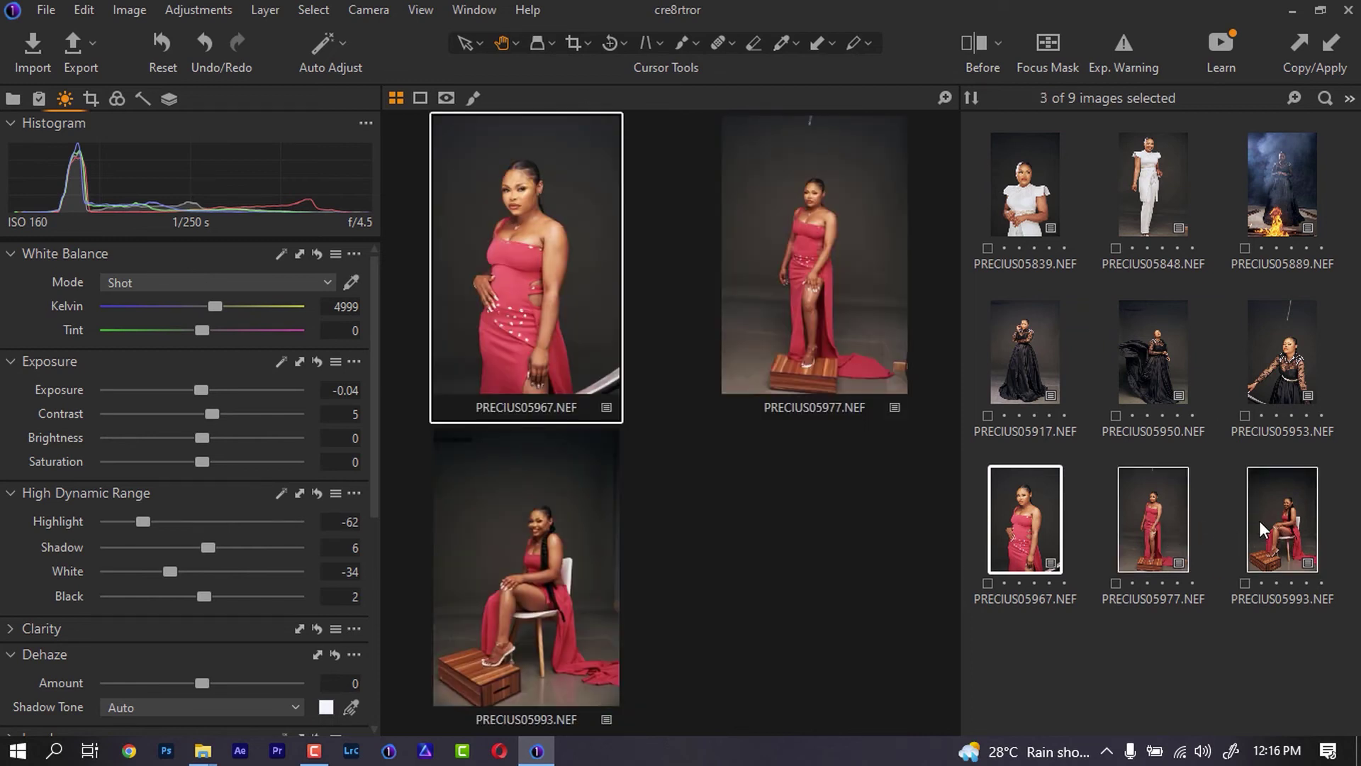
pyautogui.moveTo(1152, 560); pyautogui.dragTo(1183, 532)
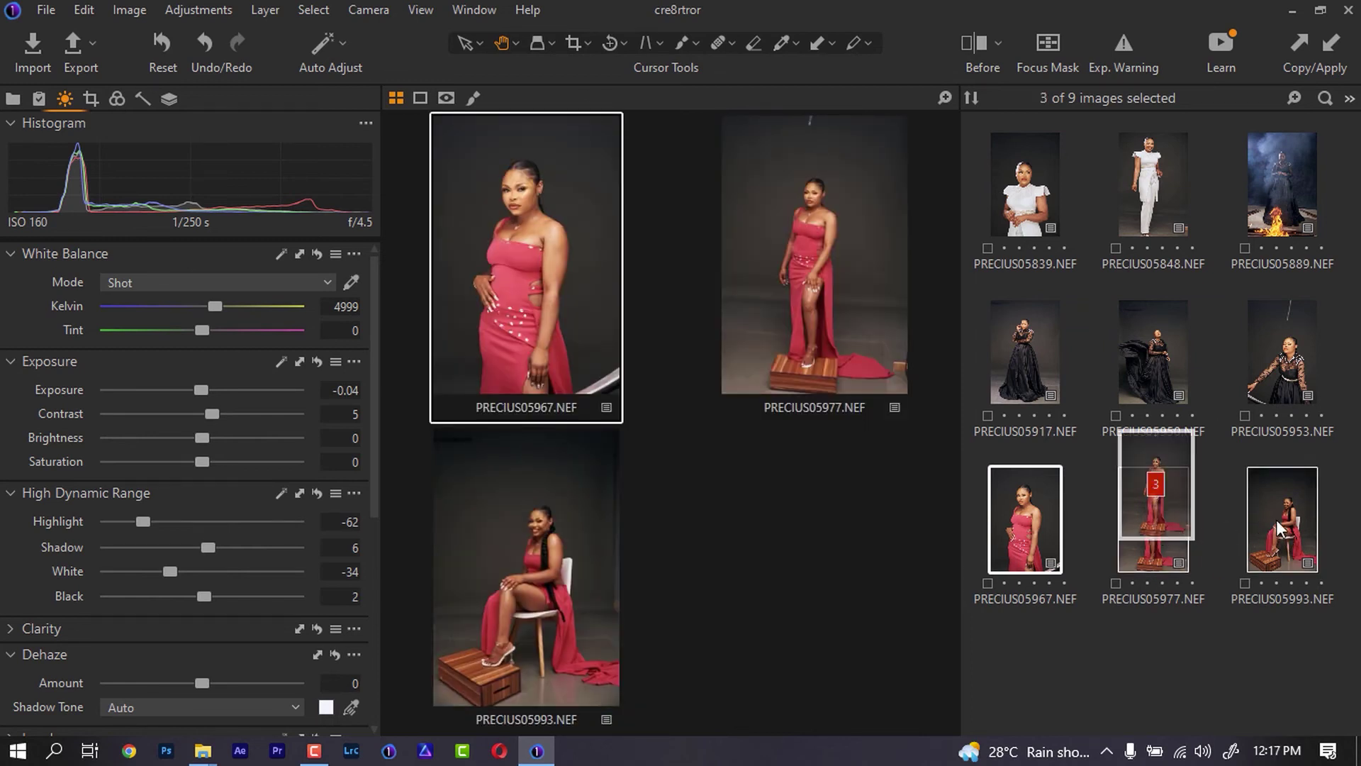
pyautogui.moveTo(1276, 520); pyautogui.dragTo(1163, 530)
pyautogui.click(1196, 544)
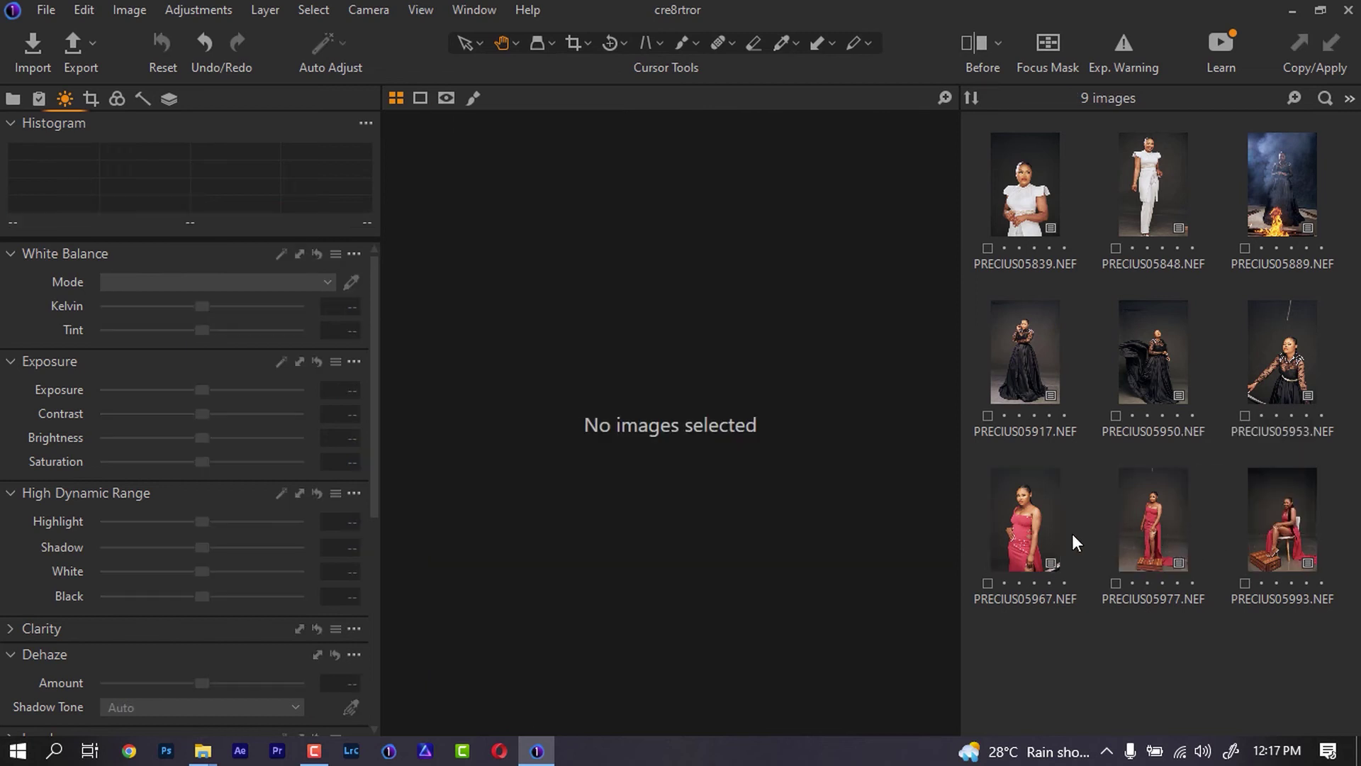
# View the three red-dress portraits together and set PRECIUS05977.NEF to Exposure 0.38, Highlight -72 and White -56.
pyautogui.click(1143, 527)
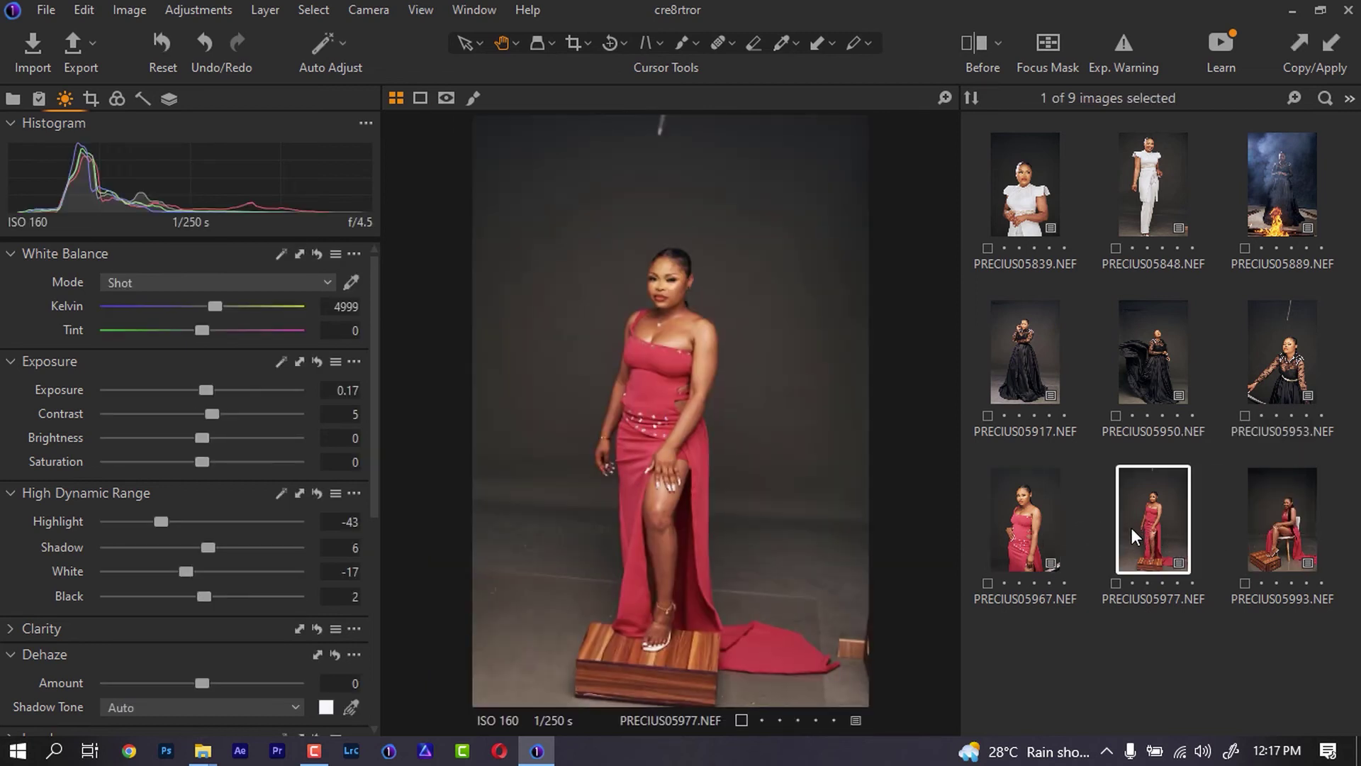
pyautogui.click(1263, 516)
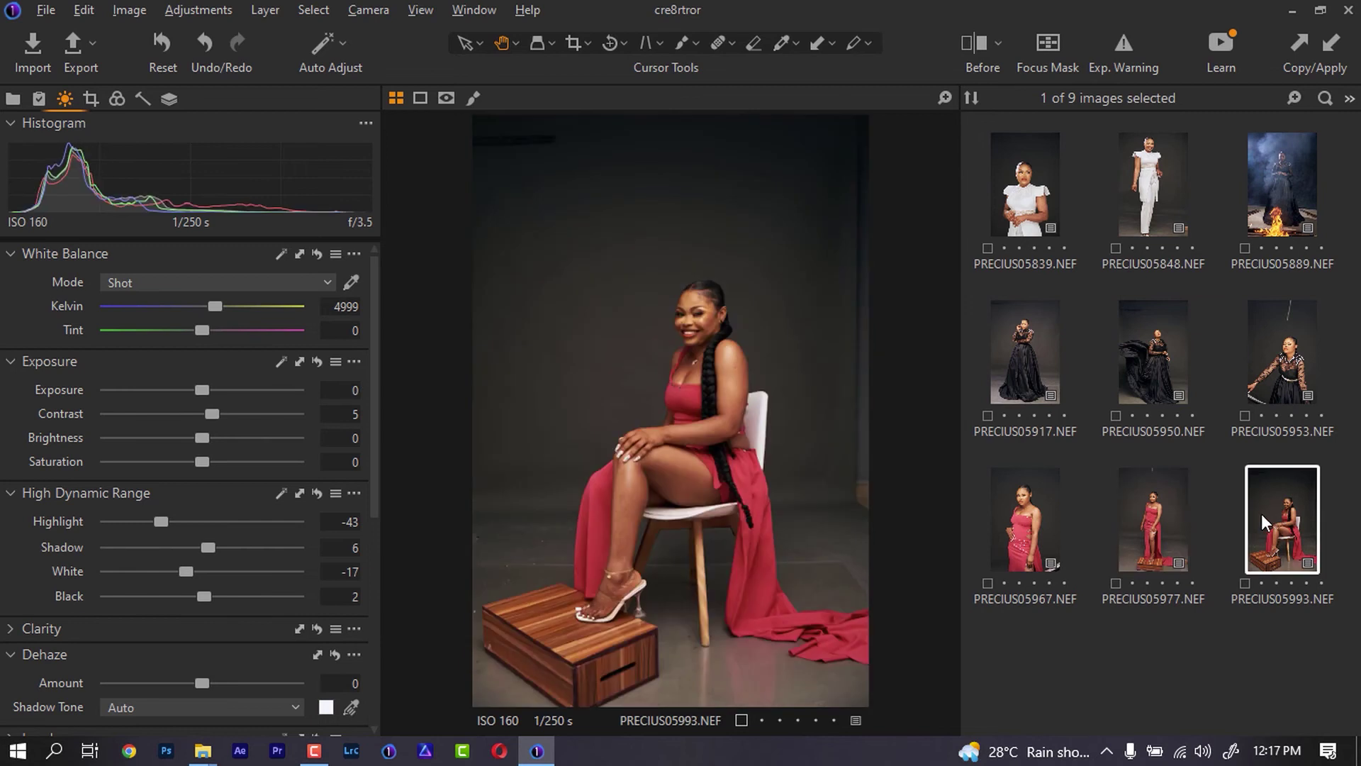
pyautogui.click(1152, 518)
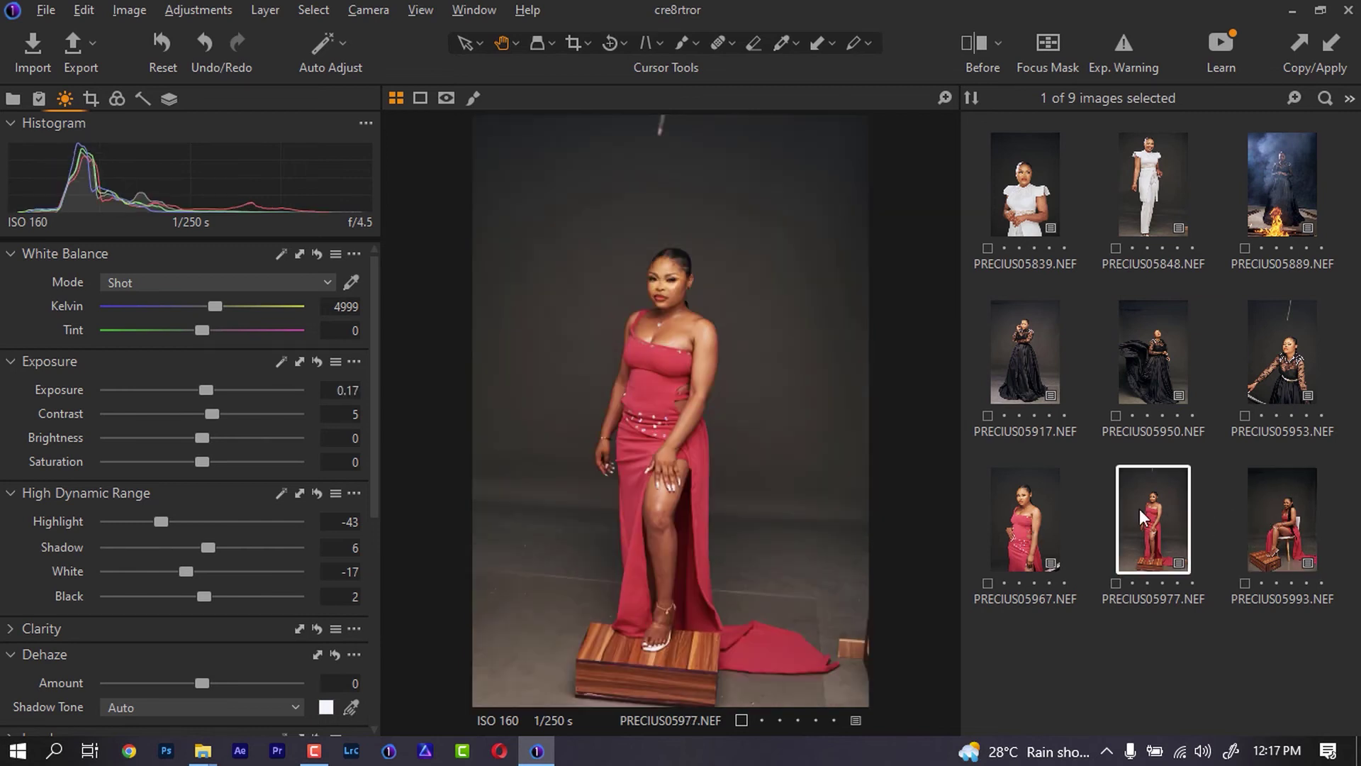
pyautogui.keyDown('ctrl'); pyautogui.click(1046, 519); pyautogui.keyUp('ctrl')
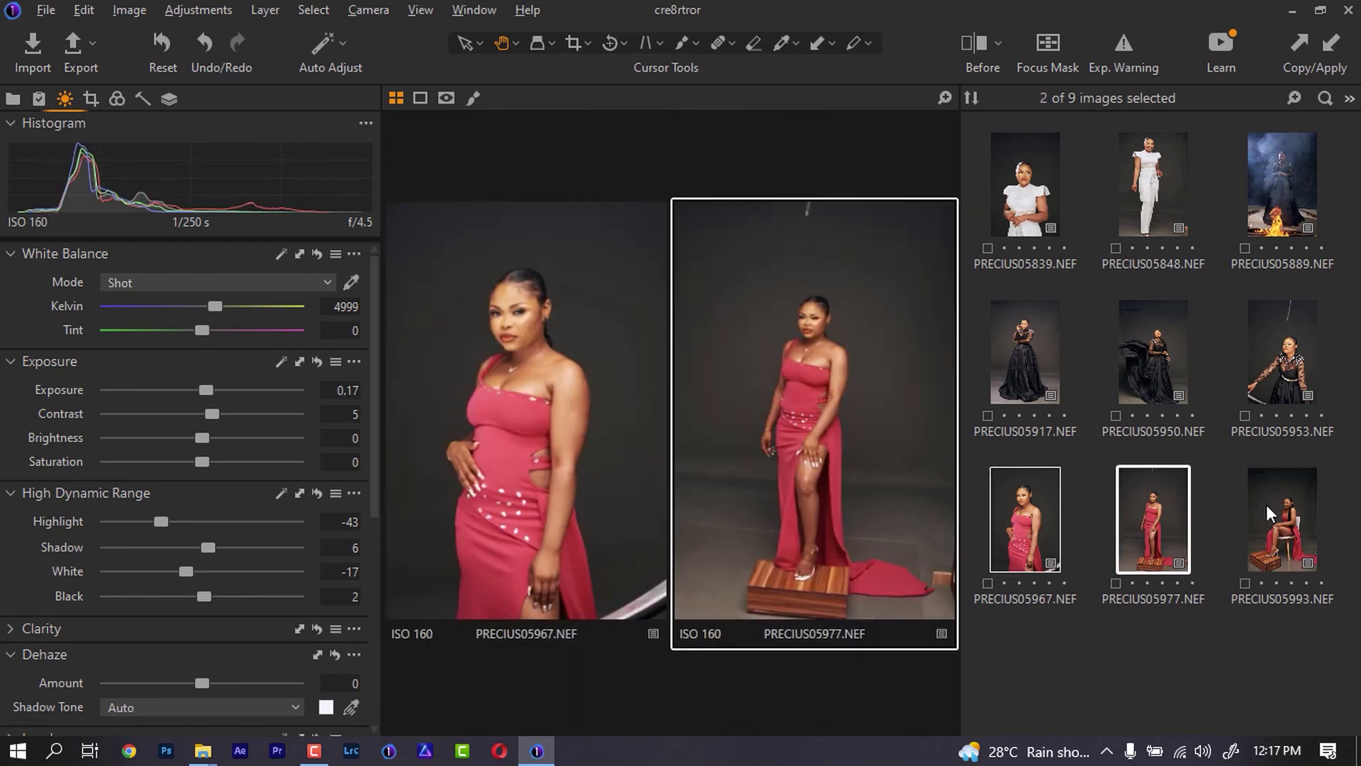
pyautogui.keyDown('ctrl'); pyautogui.click(1273, 513); pyautogui.keyUp('ctrl')
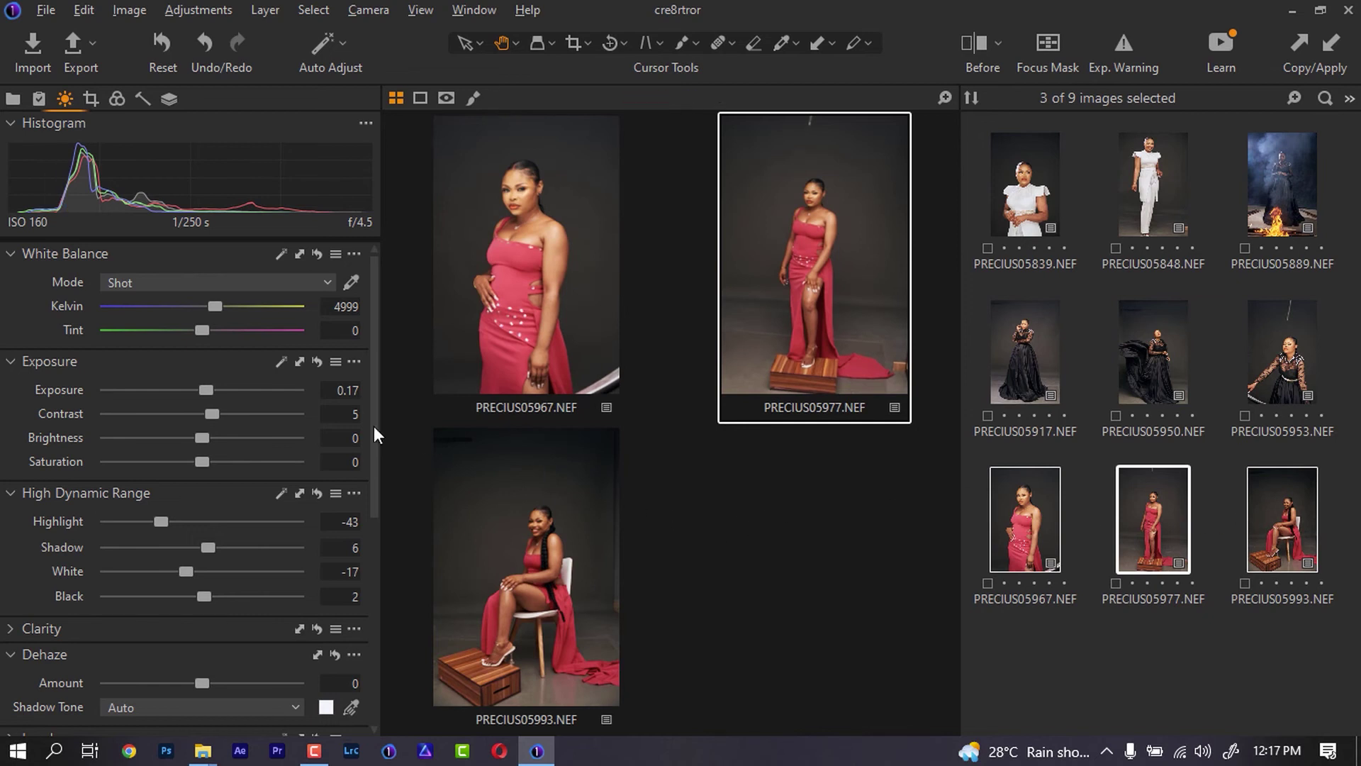
pyautogui.moveTo(208, 386); pyautogui.dragTo(214, 385)
pyautogui.moveTo(161, 521); pyautogui.dragTo(138, 520)
pyautogui.moveTo(162, 571); pyautogui.dragTo(149, 571)
pyautogui.moveTo(131, 521); pyautogui.dragTo(134, 521)
pyautogui.moveTo(216, 390); pyautogui.dragTo(216, 389)
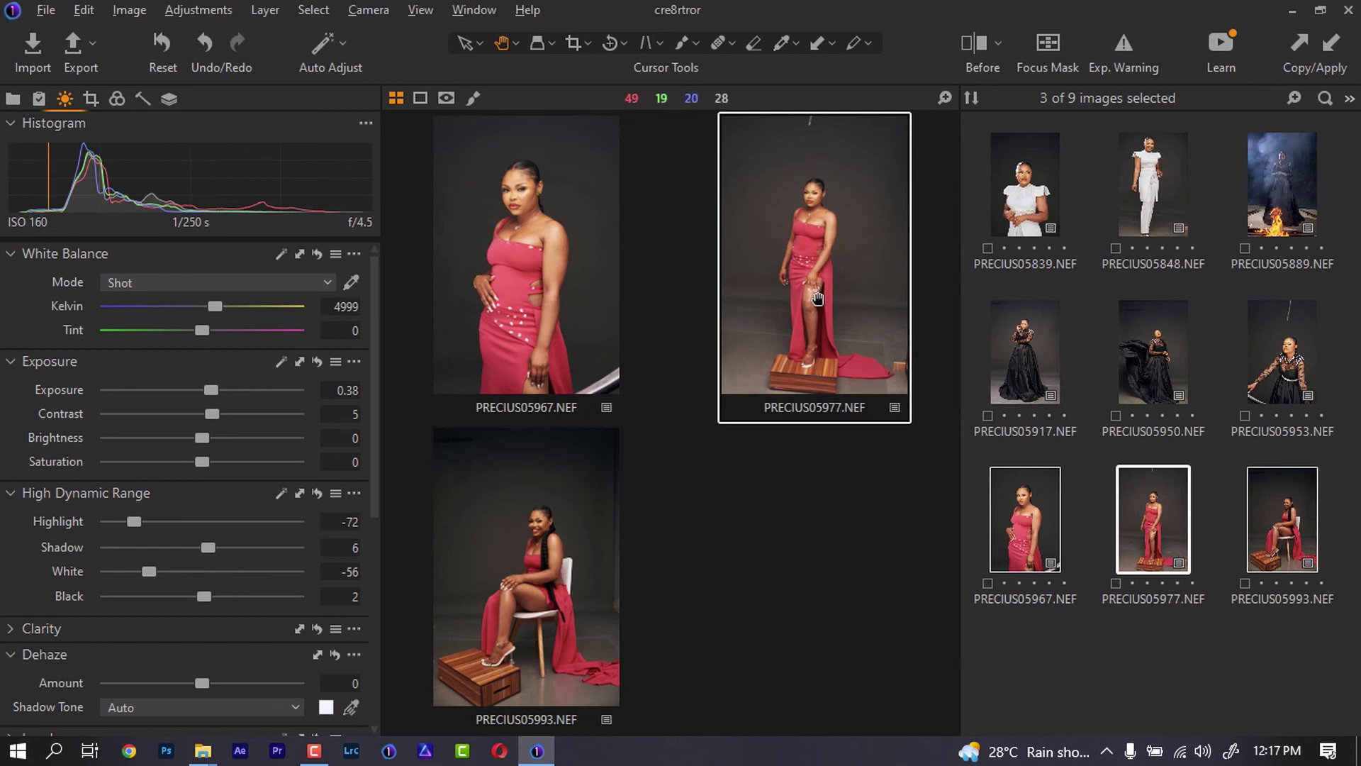
# Match the brightness of the red-dress portraits by setting Exposure to 0.51 on PRECIUS05993.NEF and -0.13 on PRECIUS05967.NEF.
pyautogui.click(1265, 503)
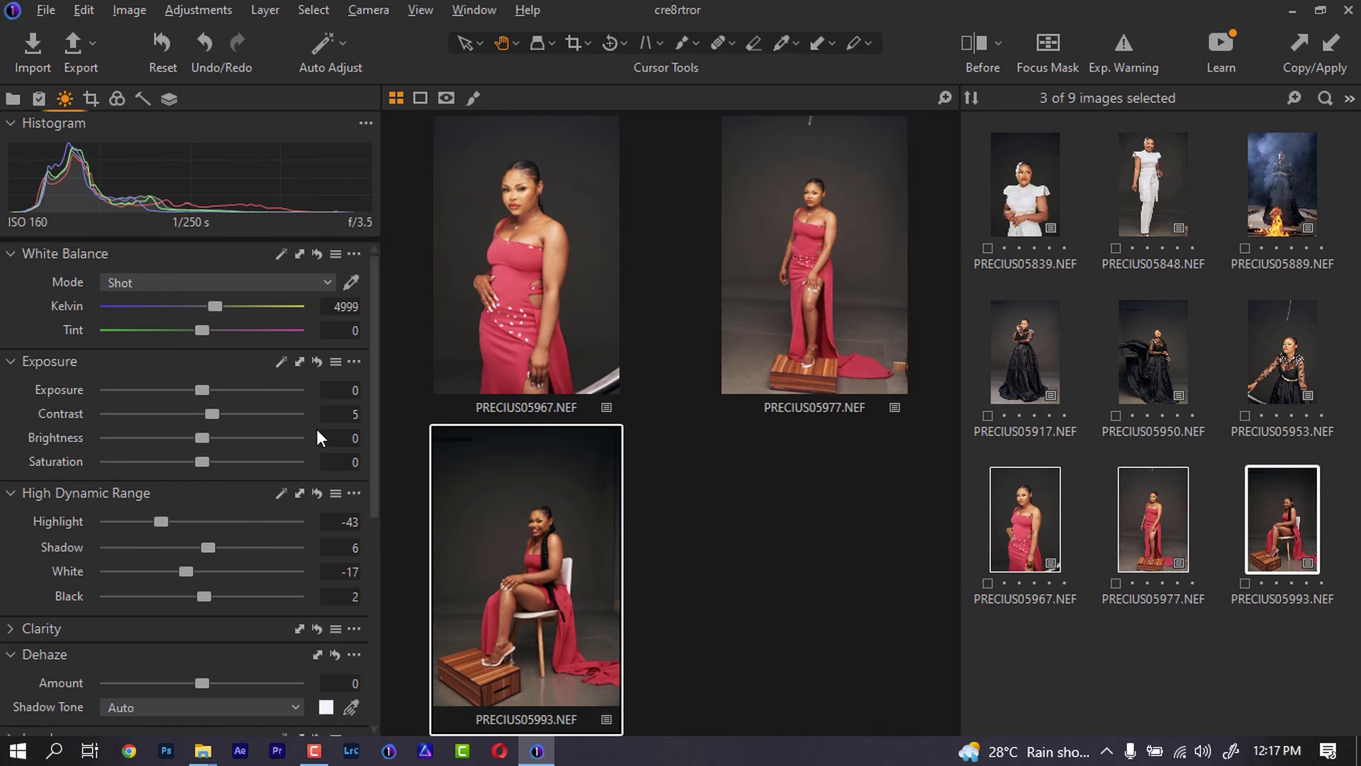
pyautogui.moveTo(204, 386); pyautogui.dragTo(215, 390)
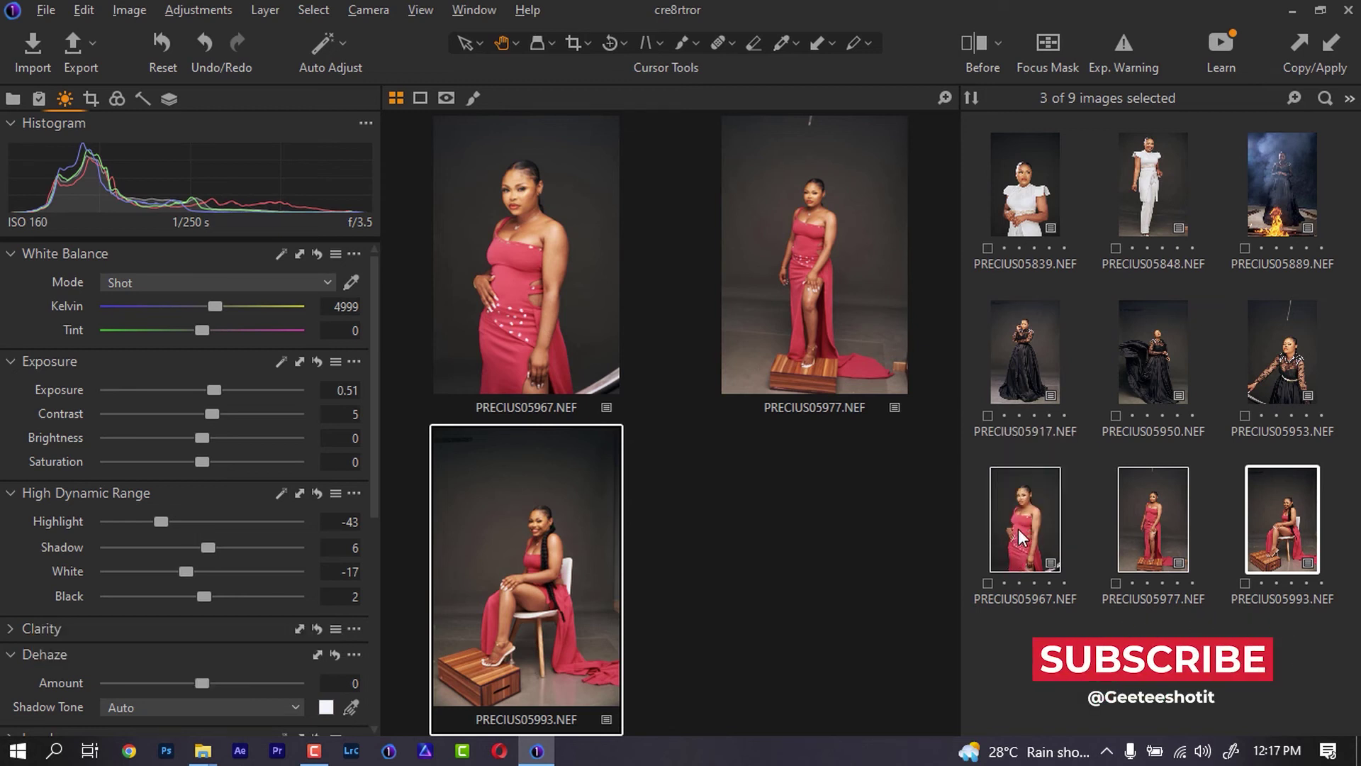
pyautogui.click(1126, 547)
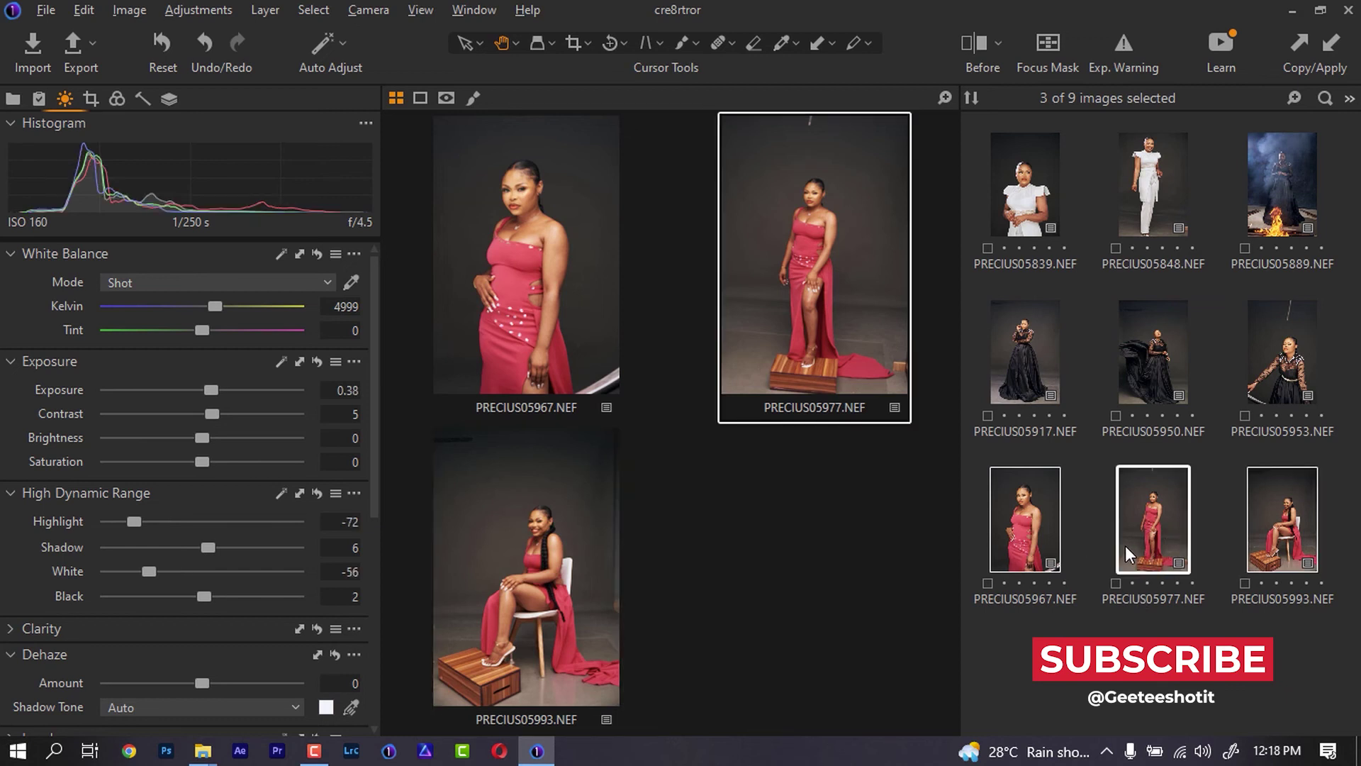
pyautogui.press('Left')
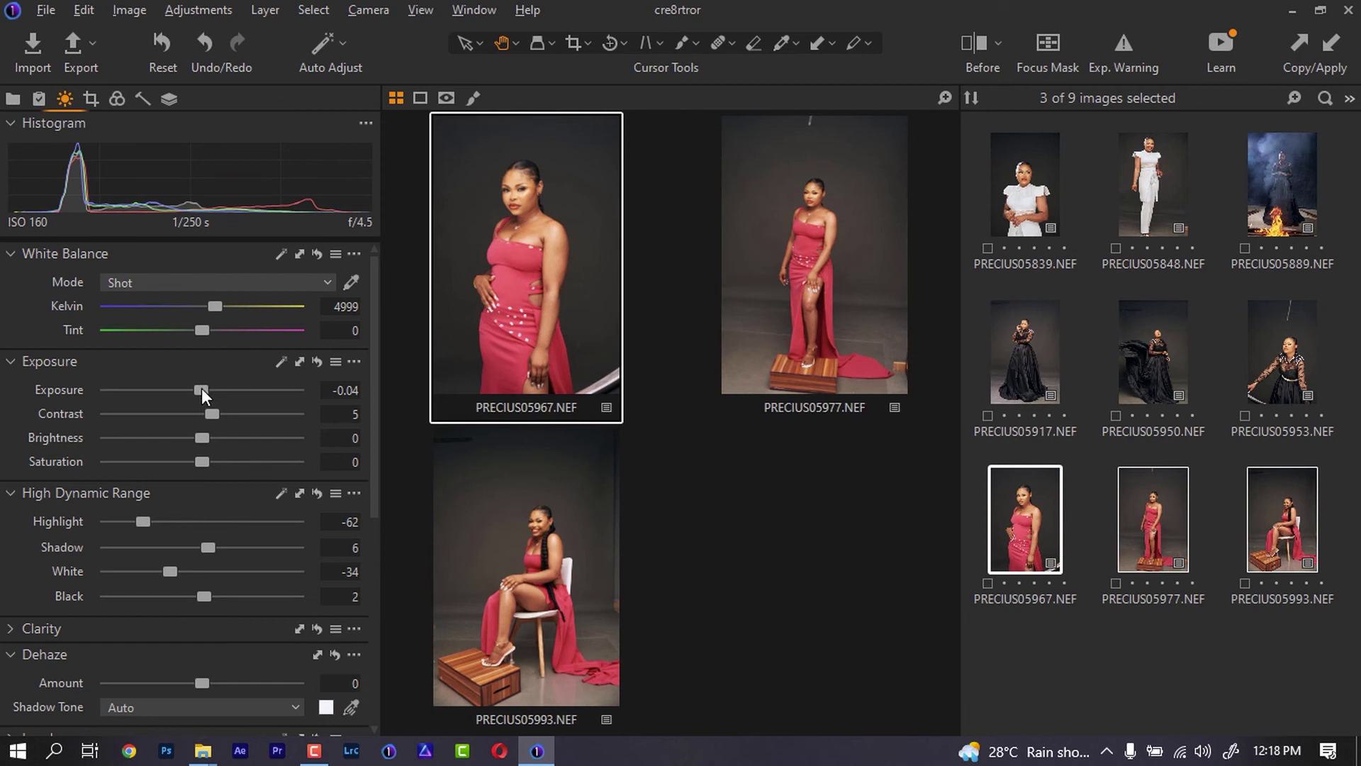
pyautogui.moveTo(203, 389); pyautogui.dragTo(199, 389)
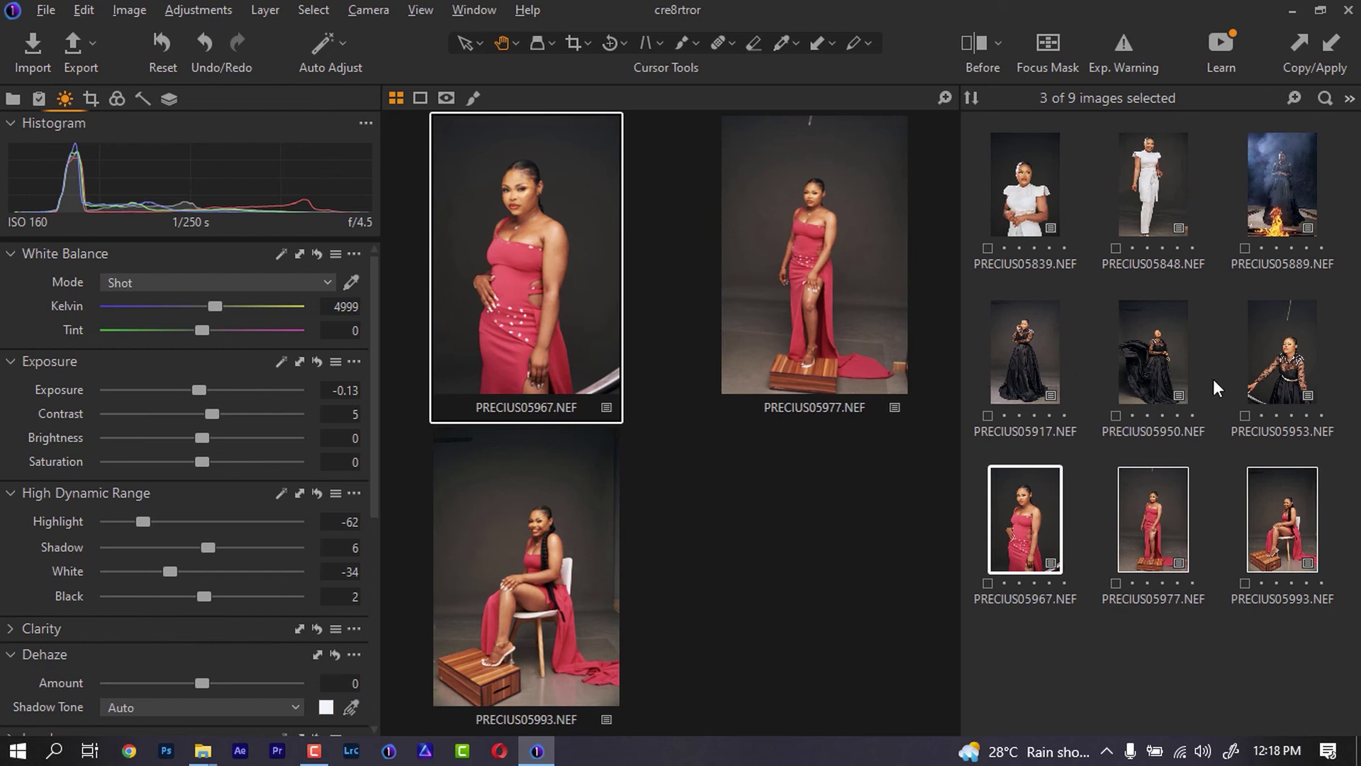
# On the smoke-and-fire portrait PRECIUS05889.NEF, set the Dehaze Amount to 22 and the Exposure to 0.46.
pyautogui.click(1283, 170)
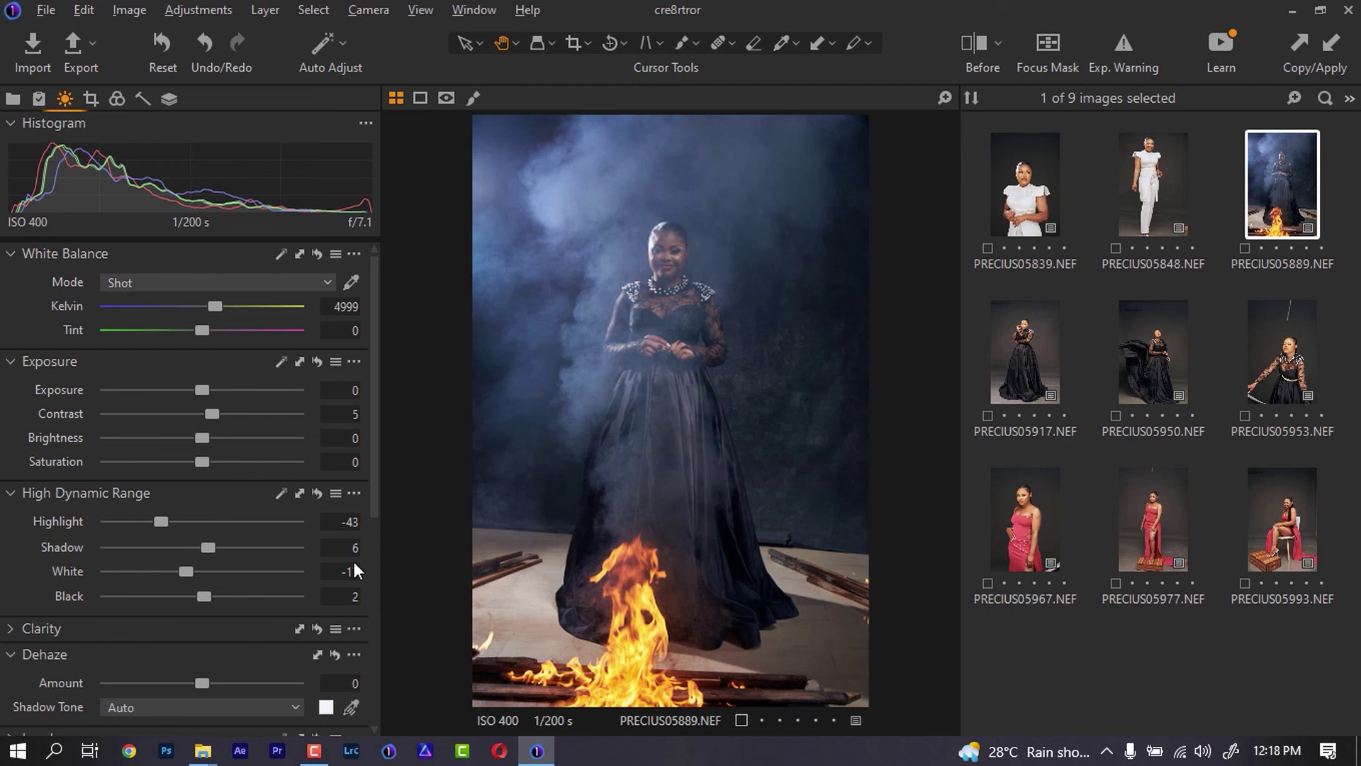
pyautogui.scroll(-3, 375, 535)
pyautogui.moveTo(204, 545); pyautogui.dragTo(228, 544)
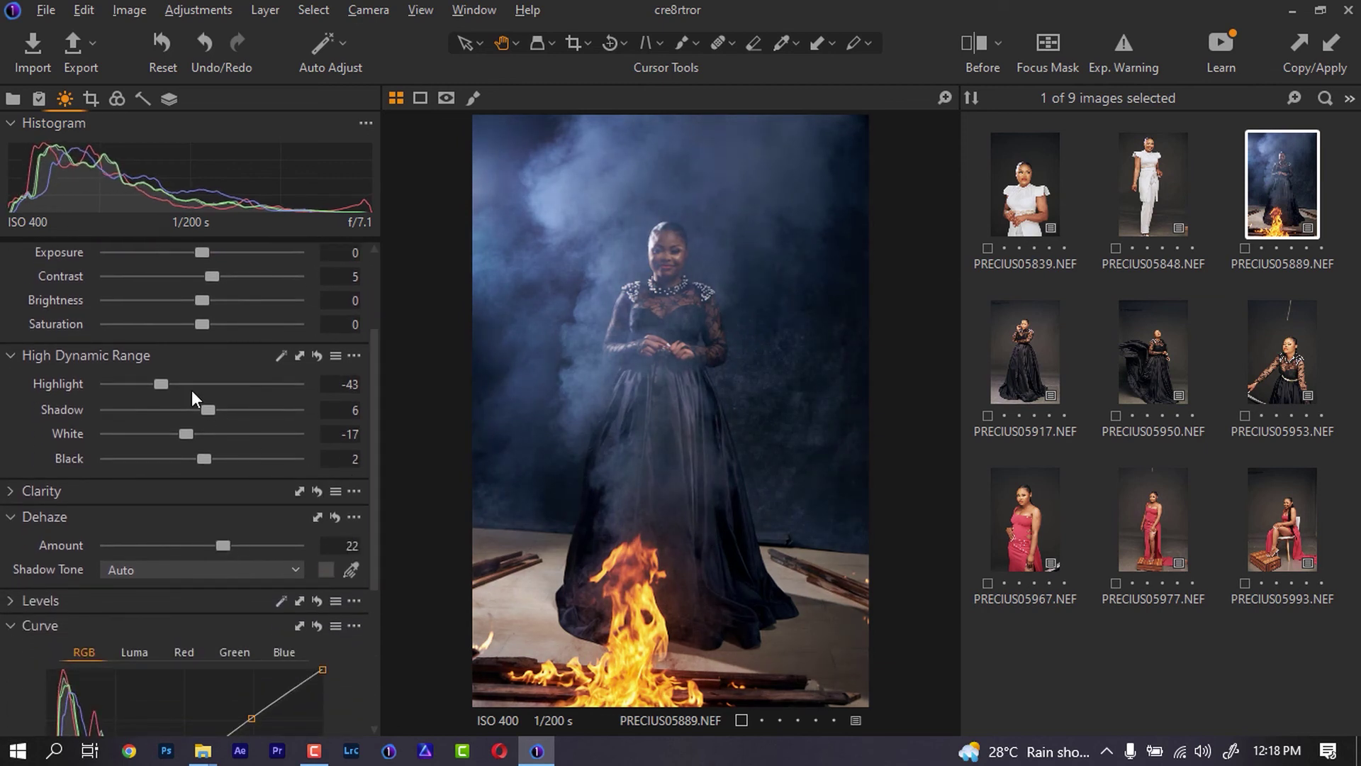
pyautogui.moveTo(201, 252); pyautogui.dragTo(212, 250)
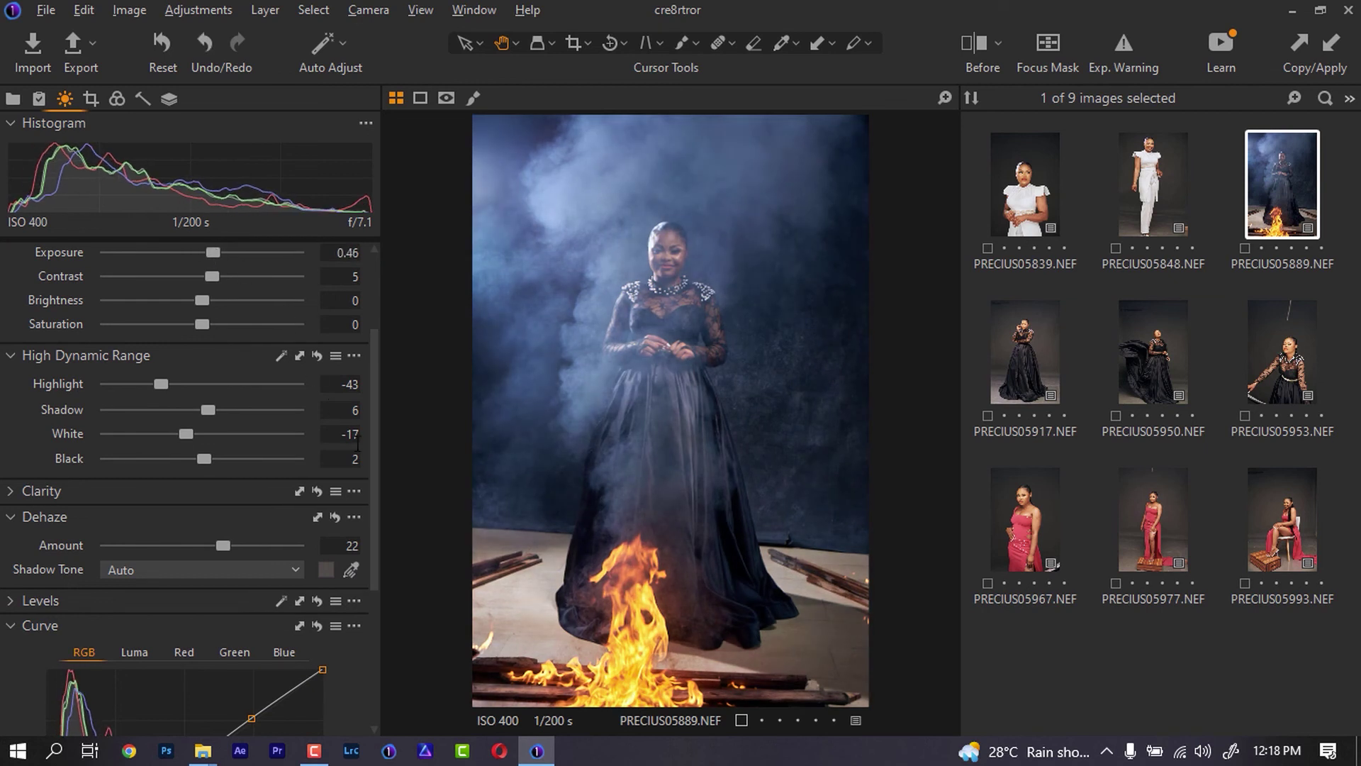
# Shape a gentle S-curve on the Luma curve of PRECIUS05889.NEF and set its Dehaze Amount to 29.
pyautogui.scroll(-4, 376, 440)
pyautogui.click(146, 470)
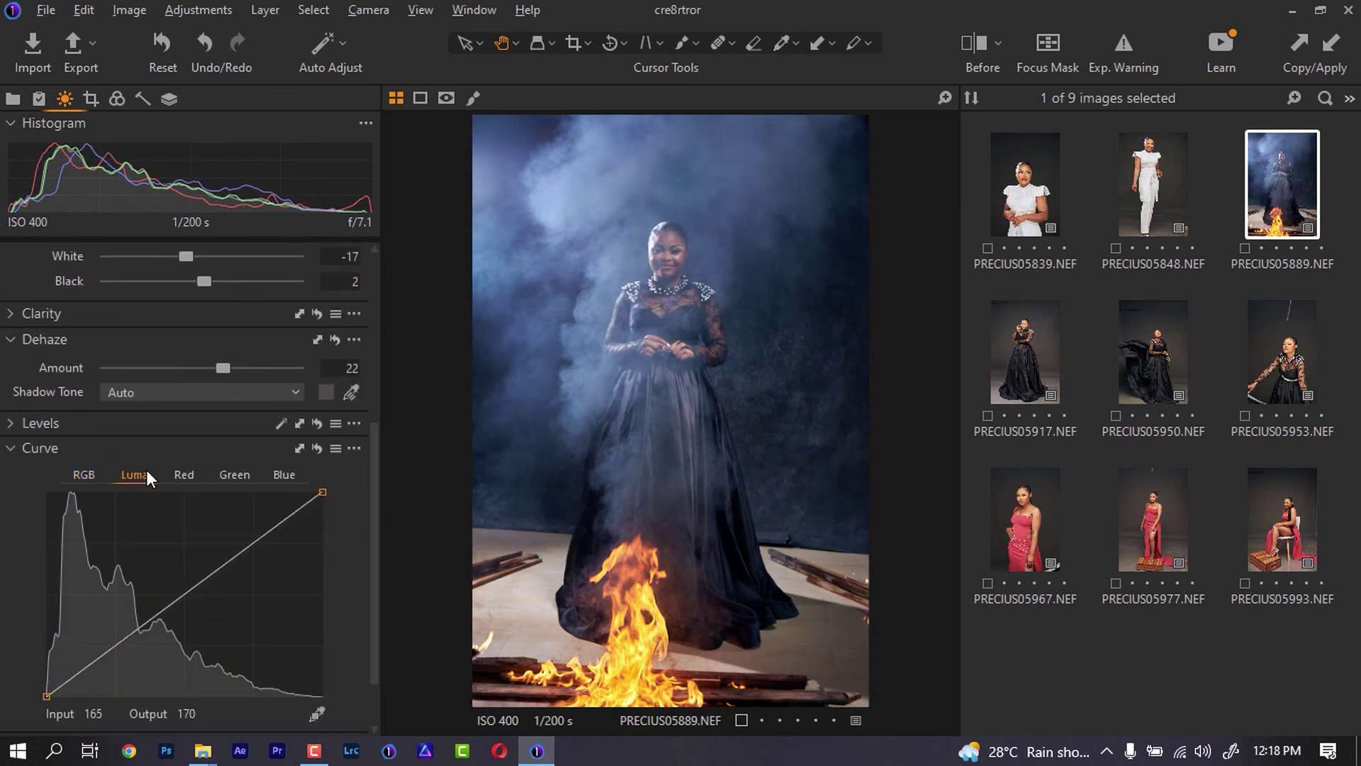
pyautogui.moveTo(252, 542); pyautogui.dragTo(250, 539)
pyautogui.moveTo(121, 644); pyautogui.dragTo(118, 648)
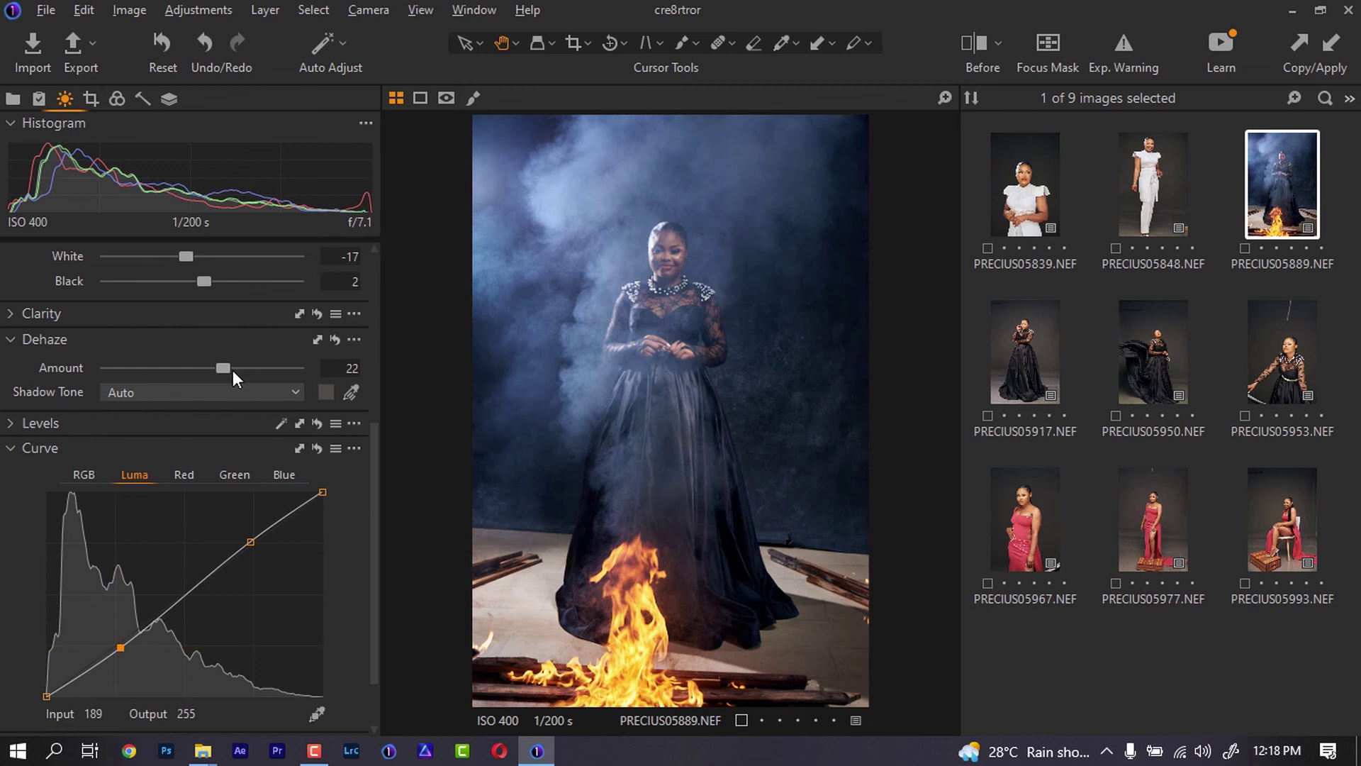
pyautogui.moveTo(224, 368)
pyautogui.mouseDown()
pyautogui.moveTo(260, 368)
pyautogui.moveTo(214, 365)
pyautogui.moveTo(231, 368)
pyautogui.mouseUp()
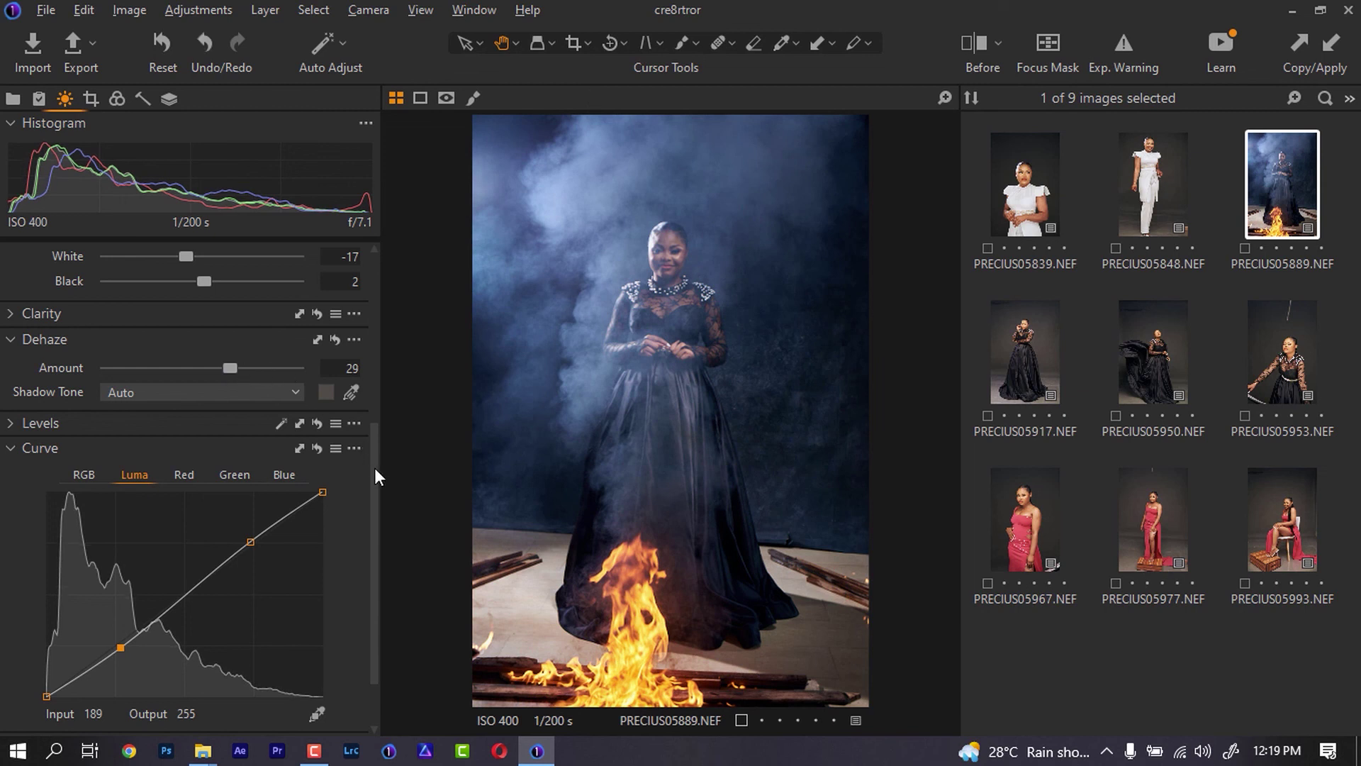
# Set the Lightness of the orange range to 6.4 for PRECIUS05889.NEF in the basic Color Editor.
pyautogui.moveTo(375, 466); pyautogui.dragTo(361, 296)
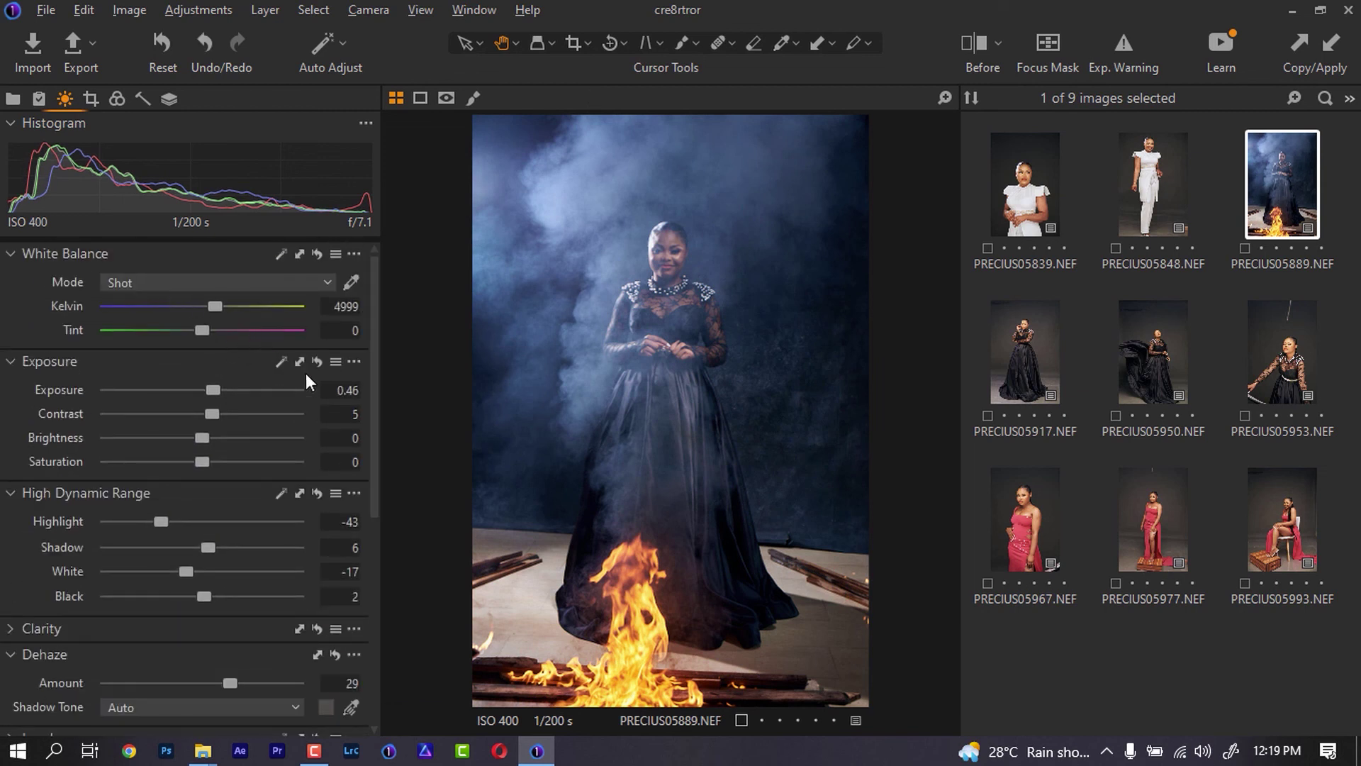
pyautogui.click(123, 100)
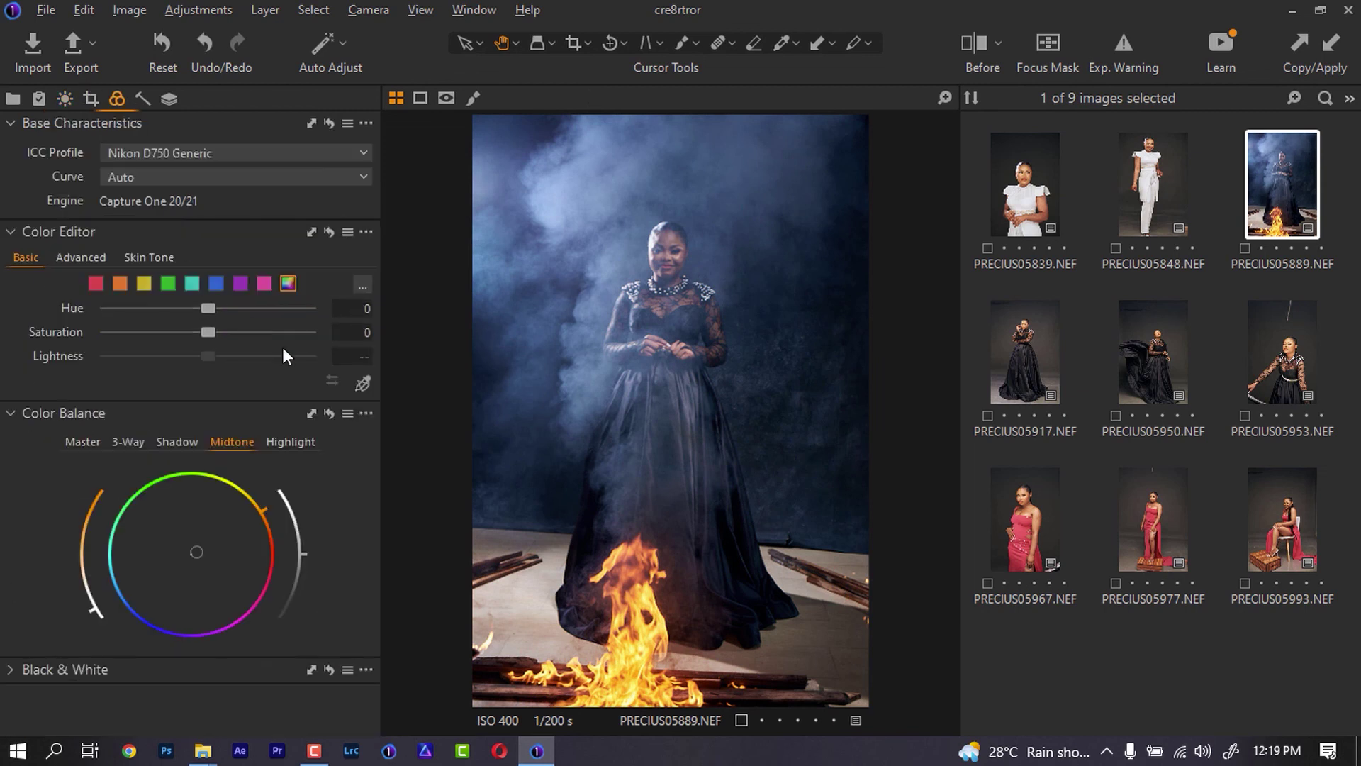
pyautogui.click(120, 283)
pyautogui.moveTo(215, 353)
pyautogui.mouseDown()
pyautogui.moveTo(262, 347)
pyautogui.moveTo(220, 353)
pyautogui.mouseUp()
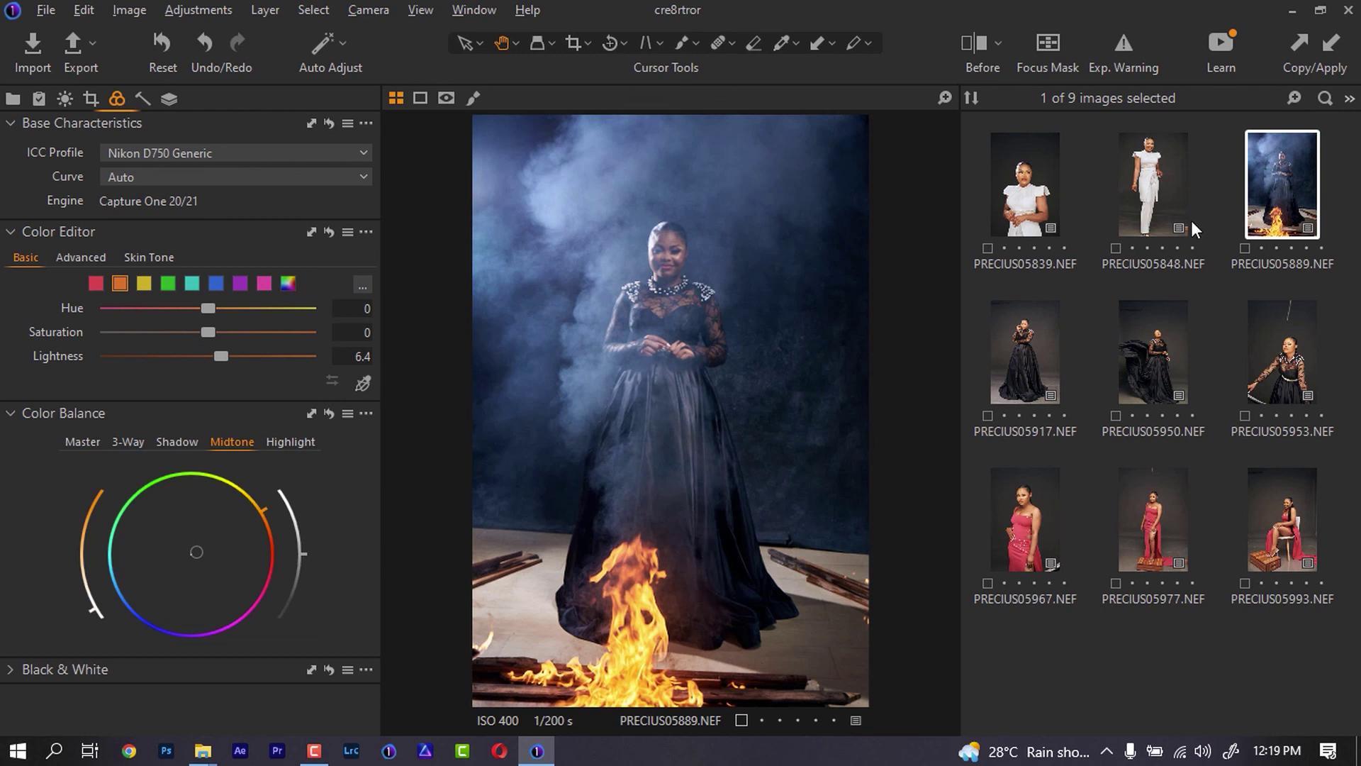
# Review the graded white-outfit and black-dress portraits one by one, from PRECIUS05839.NEF through PRECIUS05953.NEF.
pyautogui.click(1035, 152)
pyautogui.click(1151, 179)
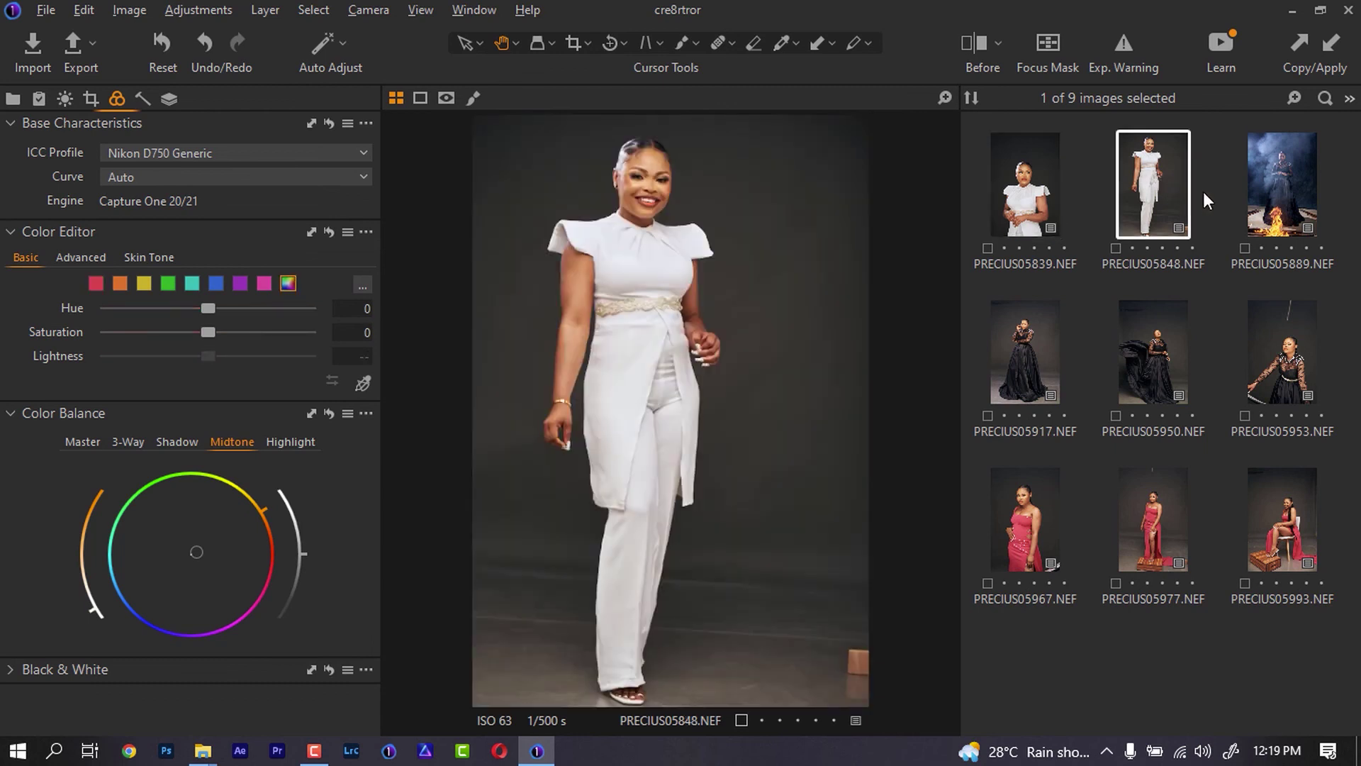
pyautogui.click(1267, 187)
pyautogui.click(1004, 333)
pyautogui.click(1156, 360)
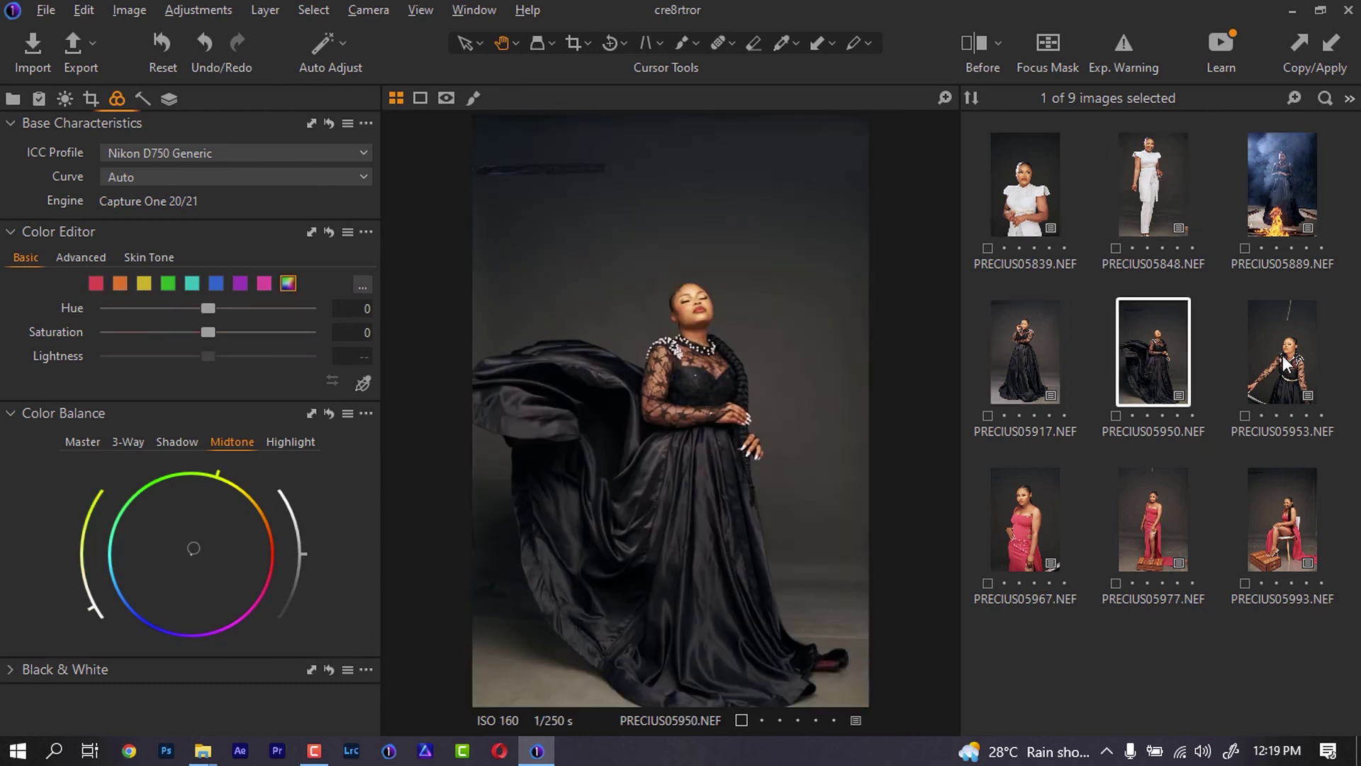
pyautogui.click(1287, 365)
# Compare the before and after versions of the portraits from PRECIUS05839.NEF to PRECIUS05950.NEF, ending on the graded view.
pyautogui.click(1035, 204)
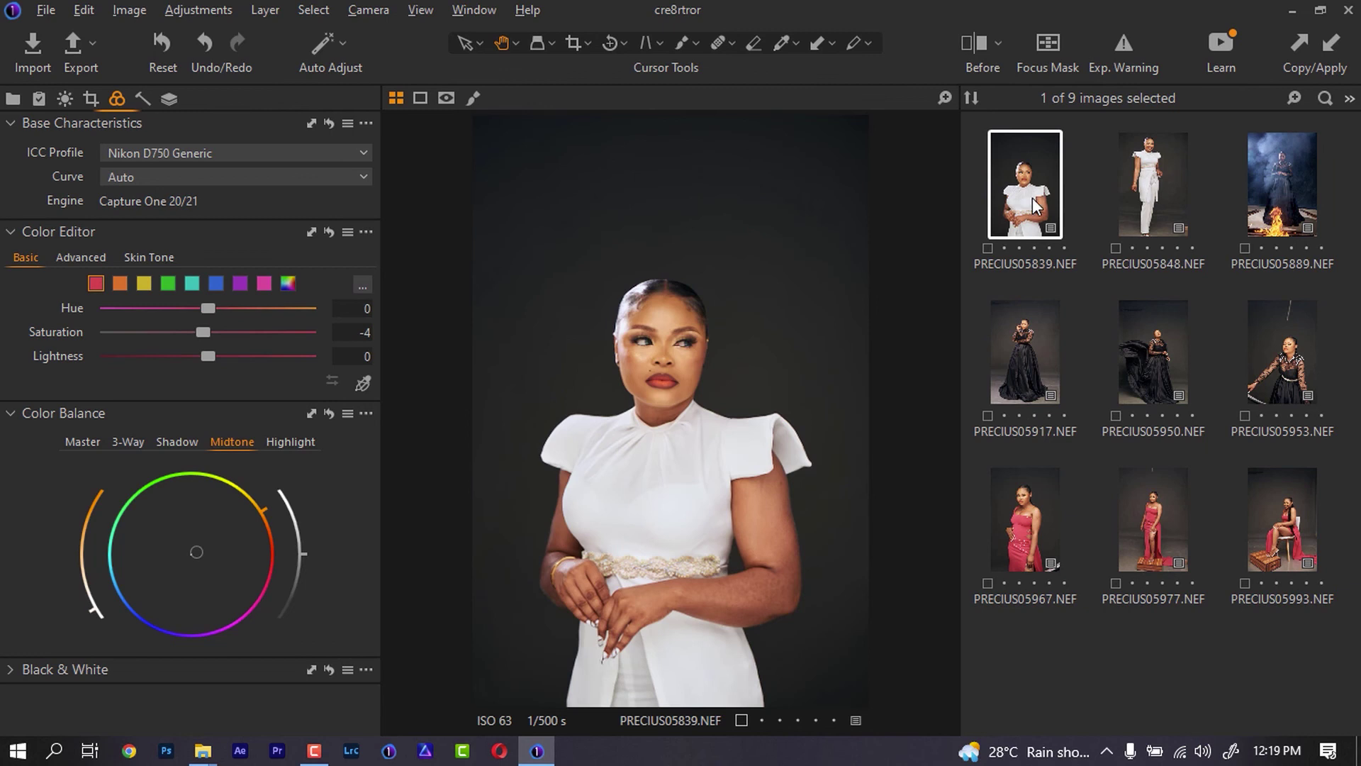
pyautogui.press('y')
pyautogui.click(1147, 186)
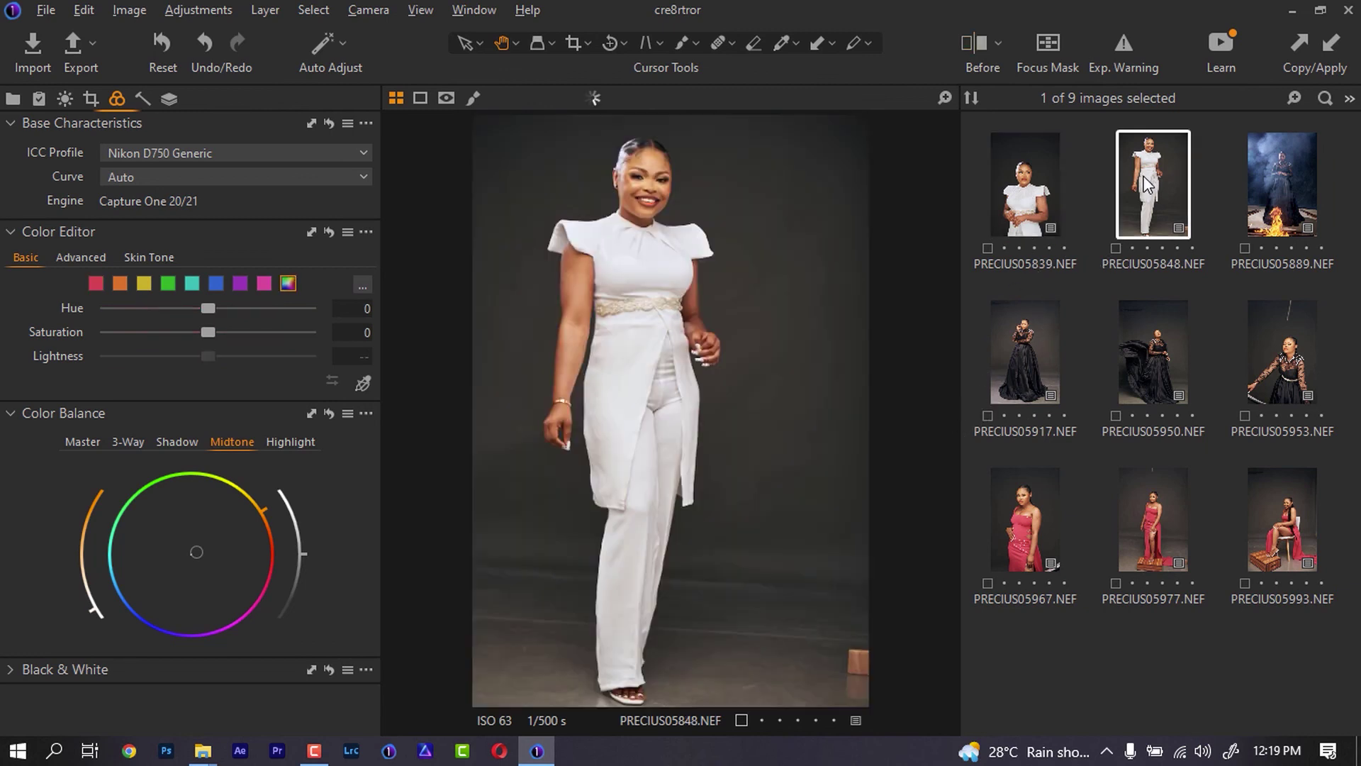
pyautogui.press('y')
pyautogui.click(1277, 197)
pyautogui.press('y')
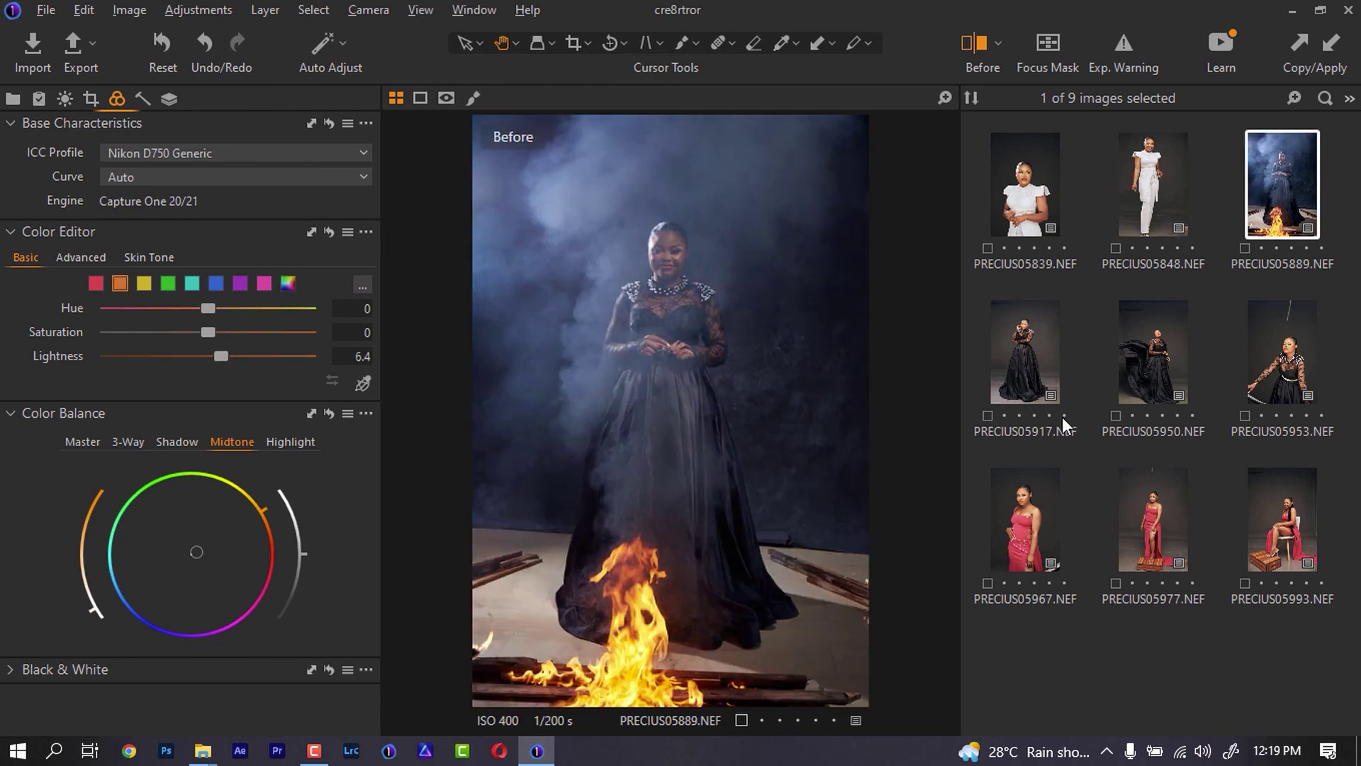
pyautogui.click(1015, 361)
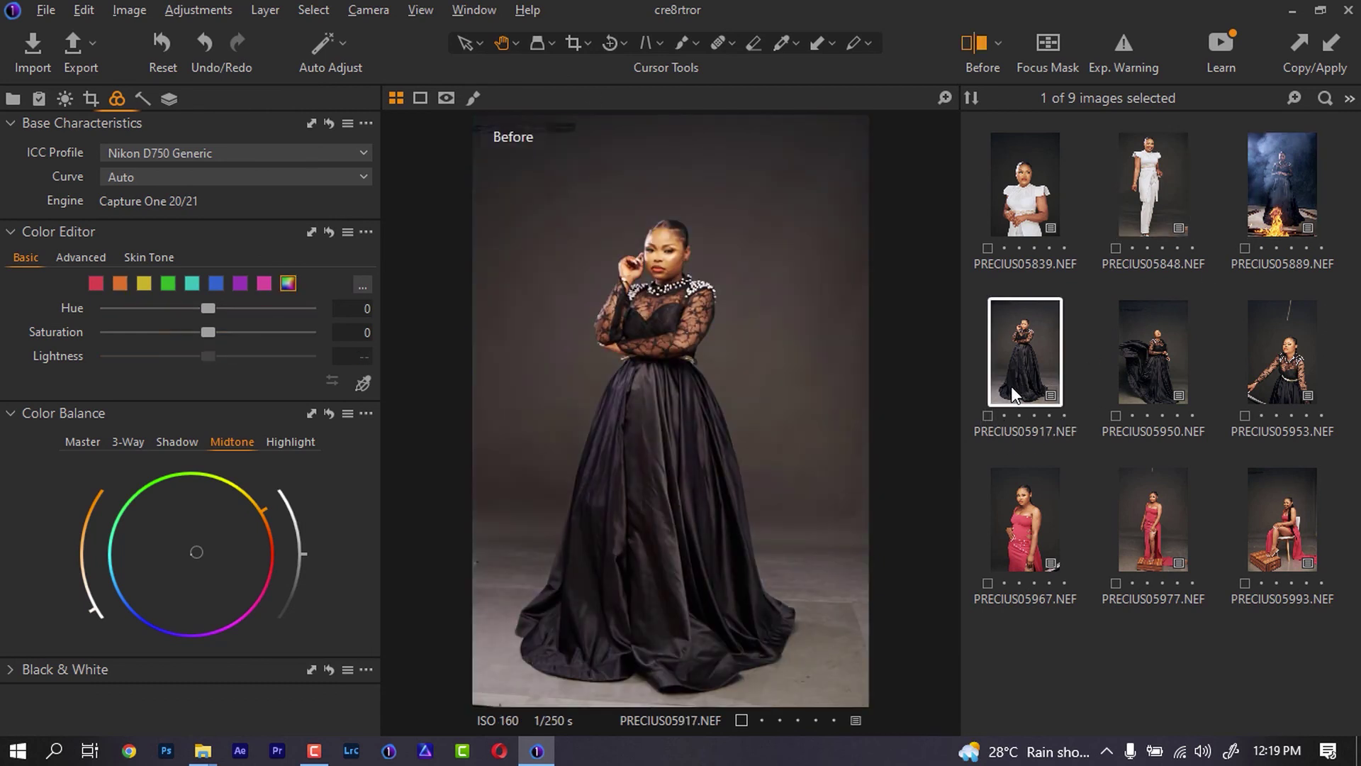
pyautogui.click(1133, 368)
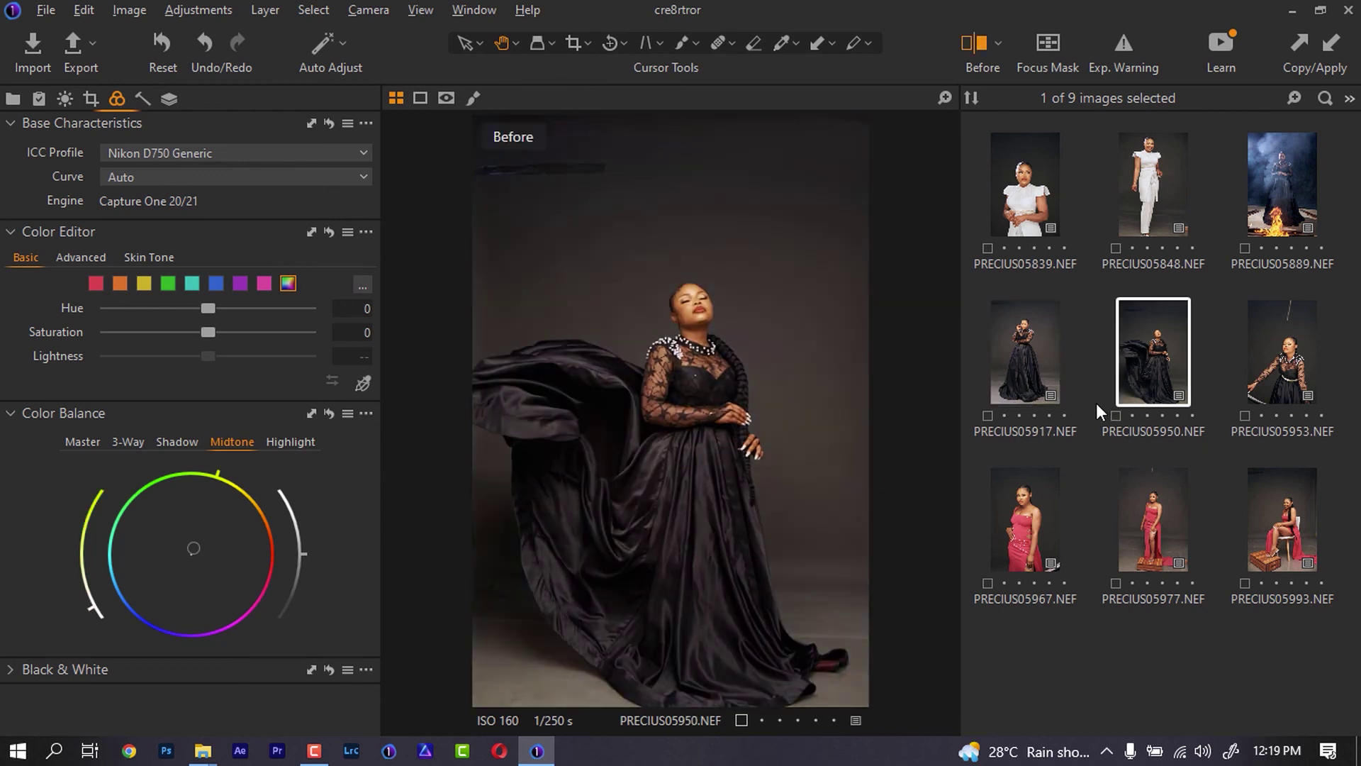
pyautogui.press('y')
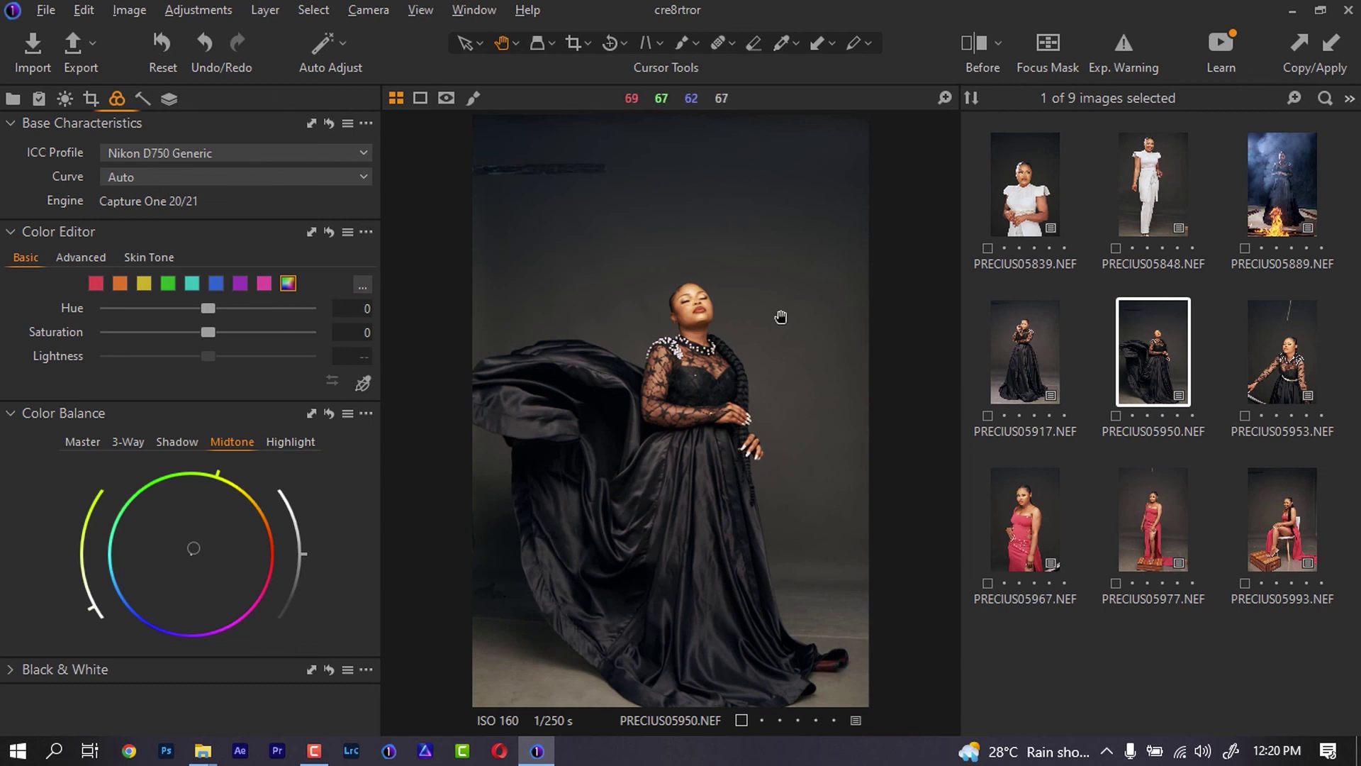
# Inspect the graded results of PRECIUS05953.NEF and the three red-dress portraits one after another.
pyautogui.click(1257, 363)
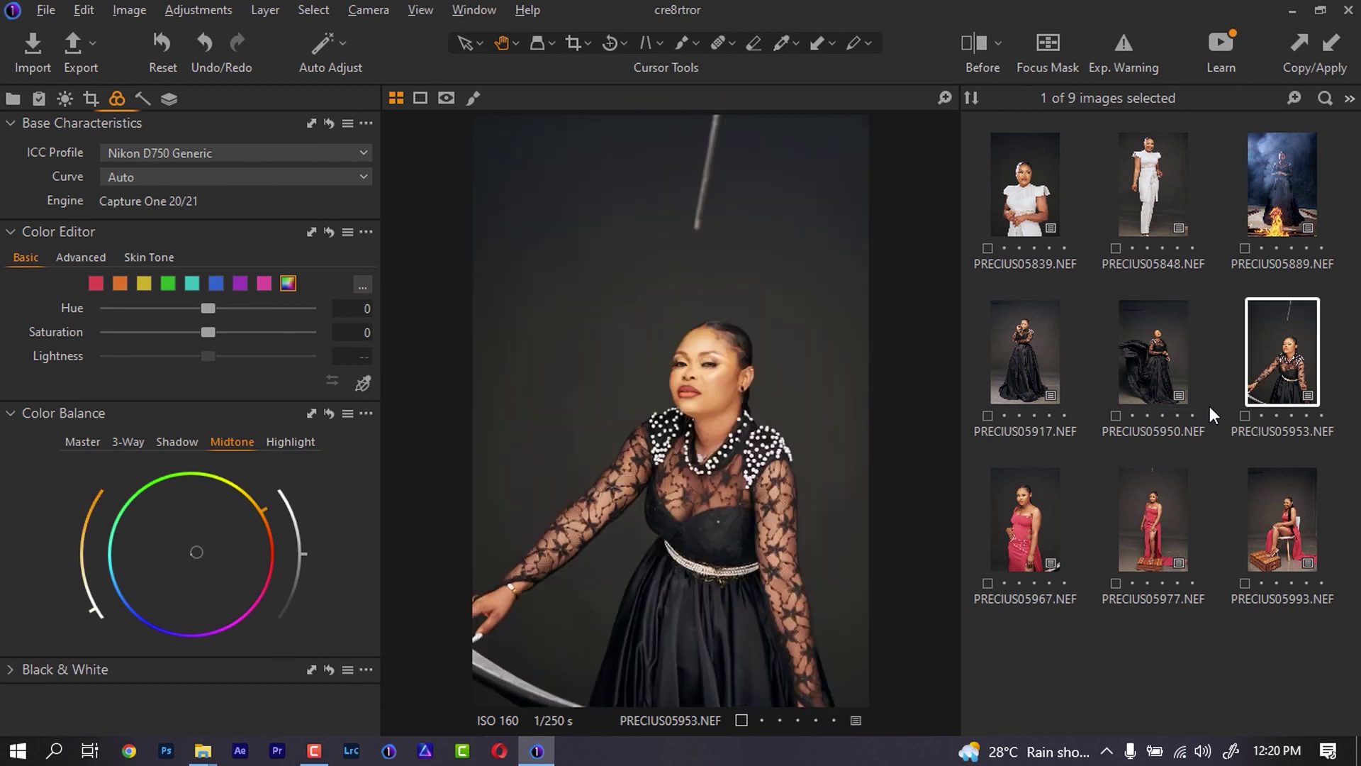
pyautogui.click(993, 504)
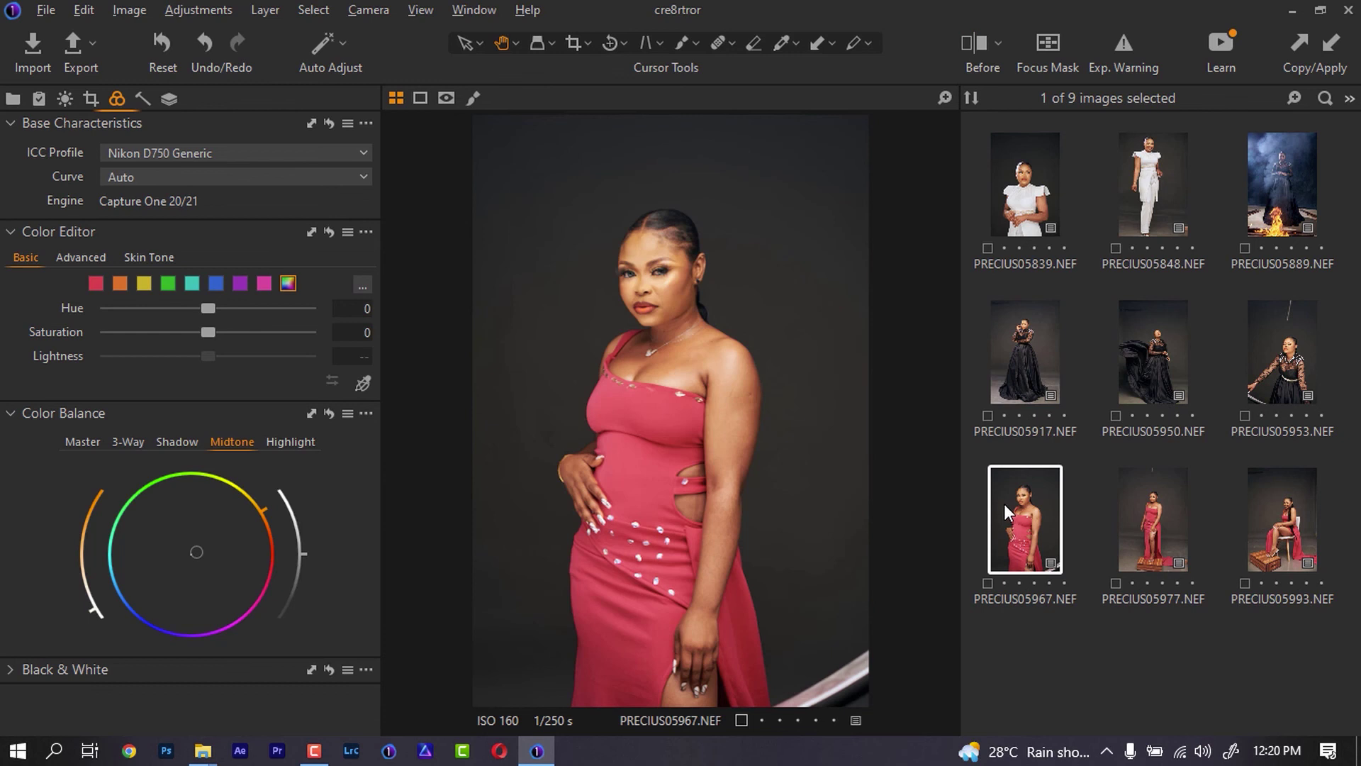
pyautogui.click(1140, 506)
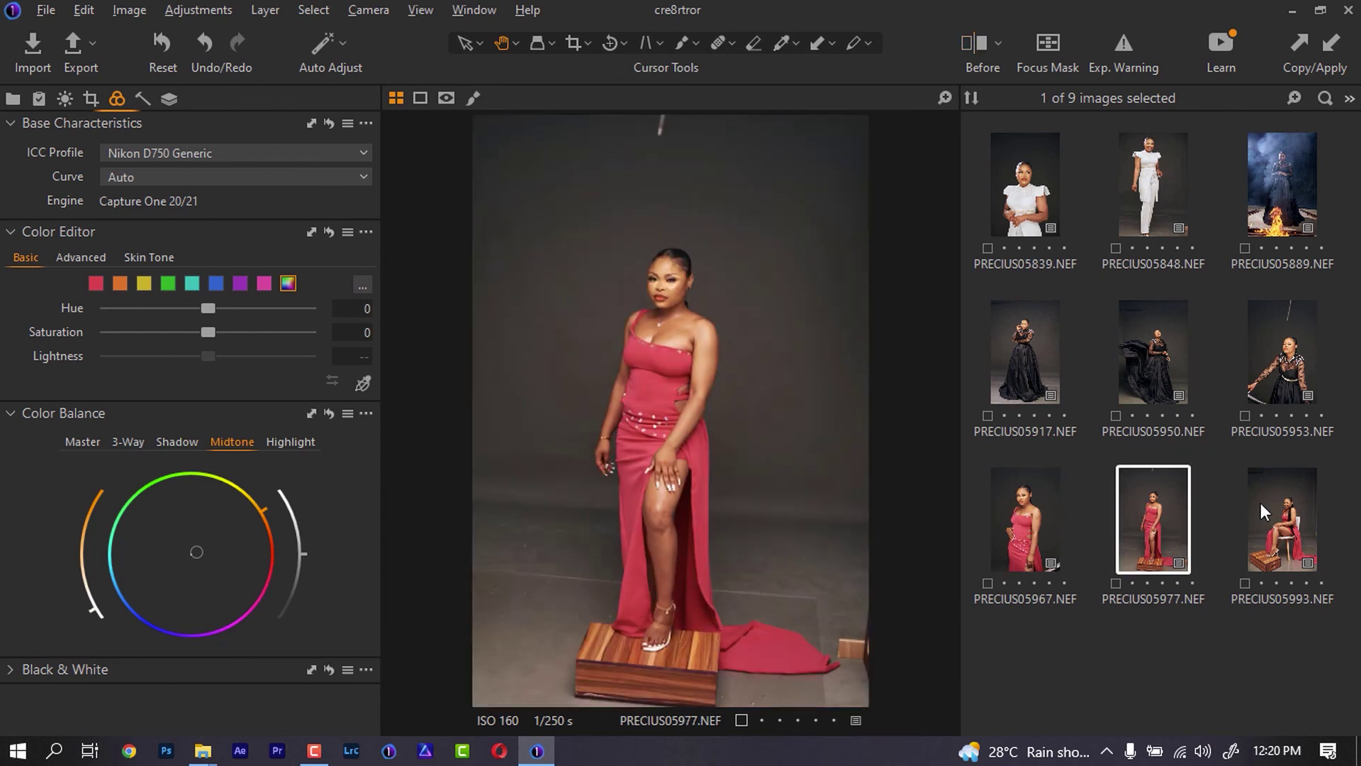
pyautogui.click(1260, 505)
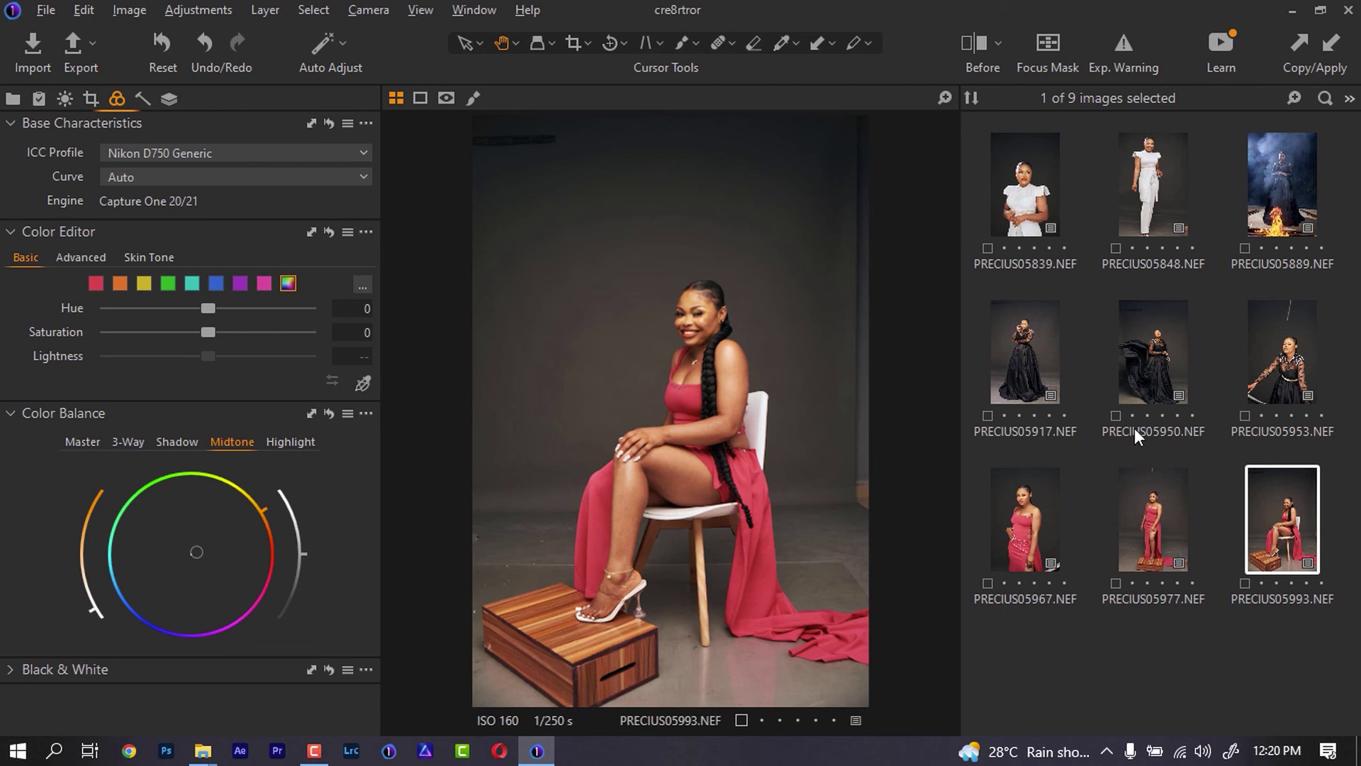
pyautogui.click(94, 96)
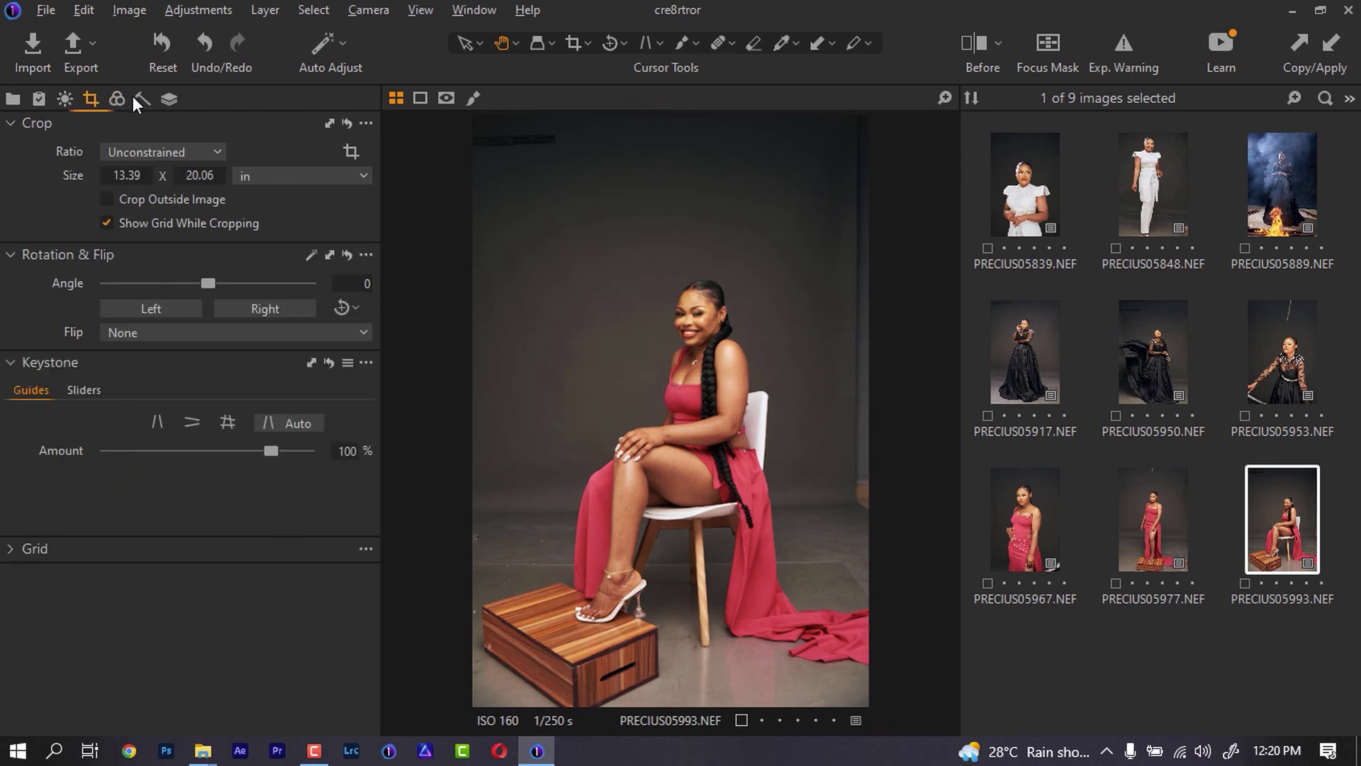
pyautogui.click(65, 99)
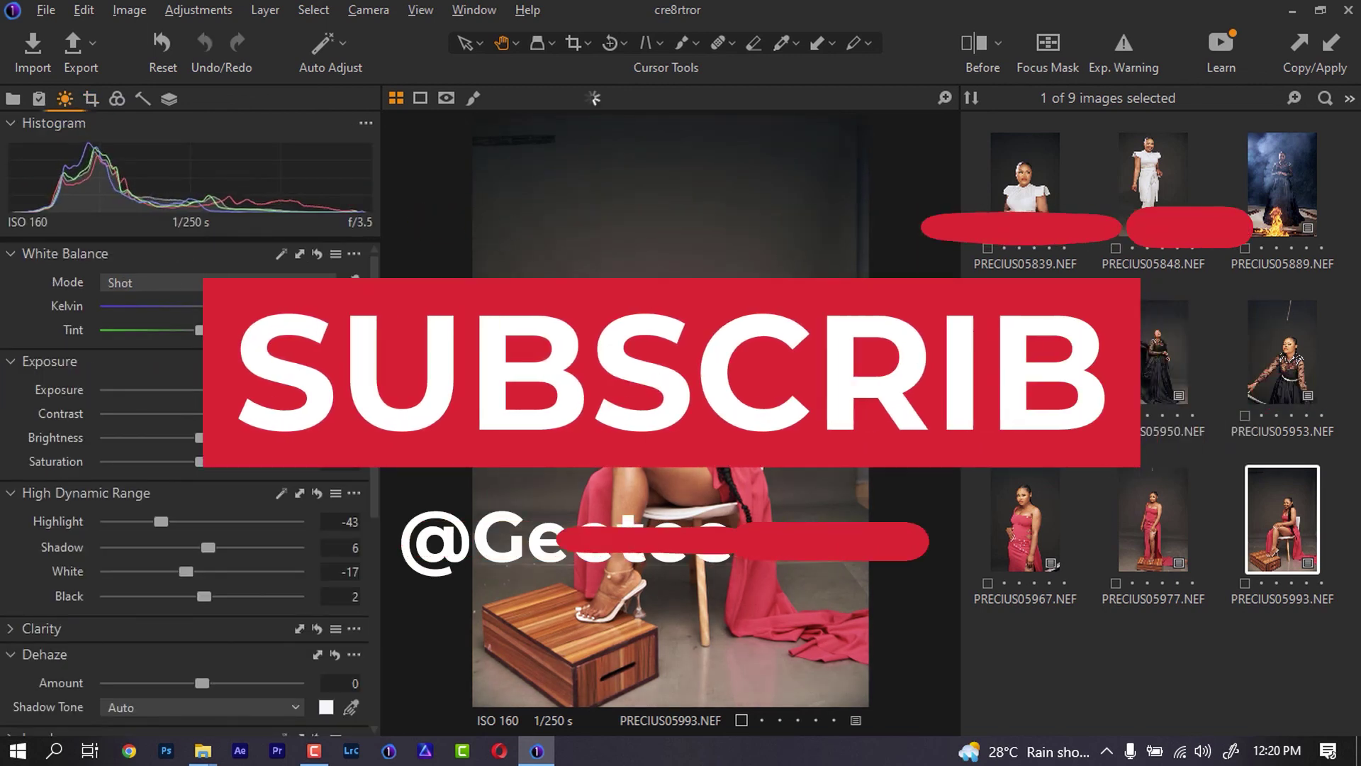